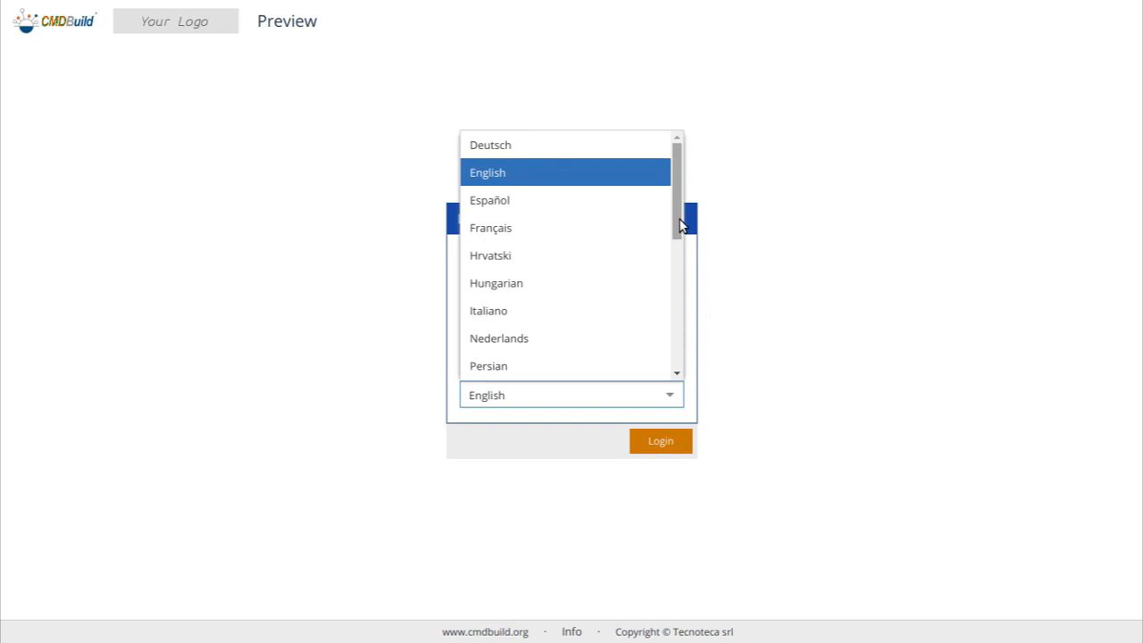
# - Keep English as the interface language and log in with the SuperUser group
pyautogui.moveTo(679, 225); pyautogui.dragTo(674, 378)
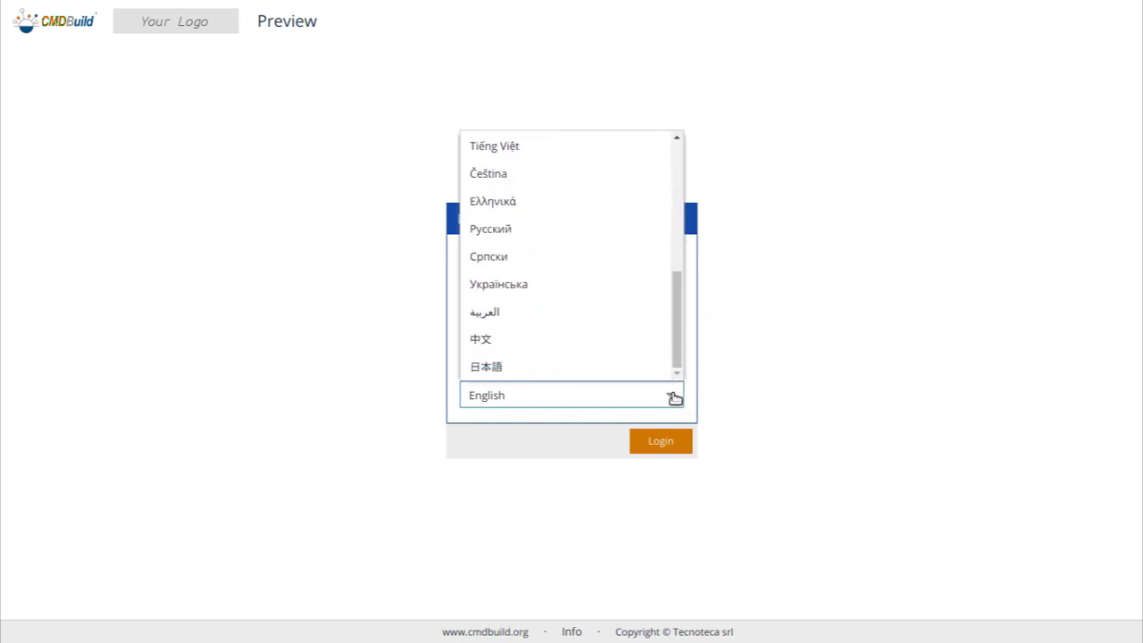
pyautogui.click(675, 397)
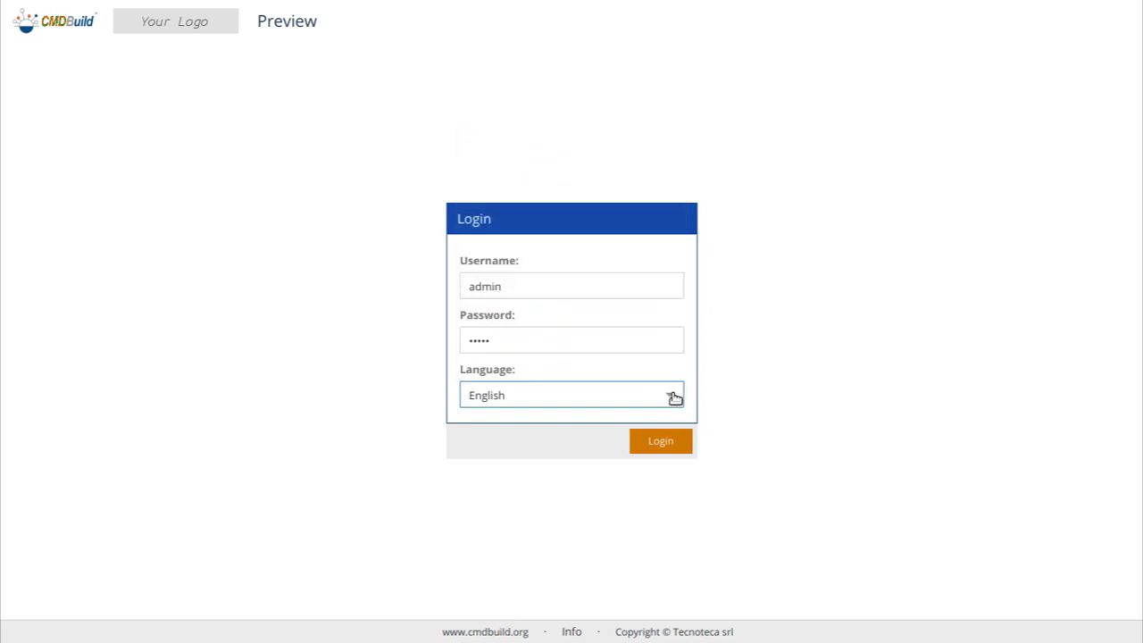
pyautogui.click(676, 447)
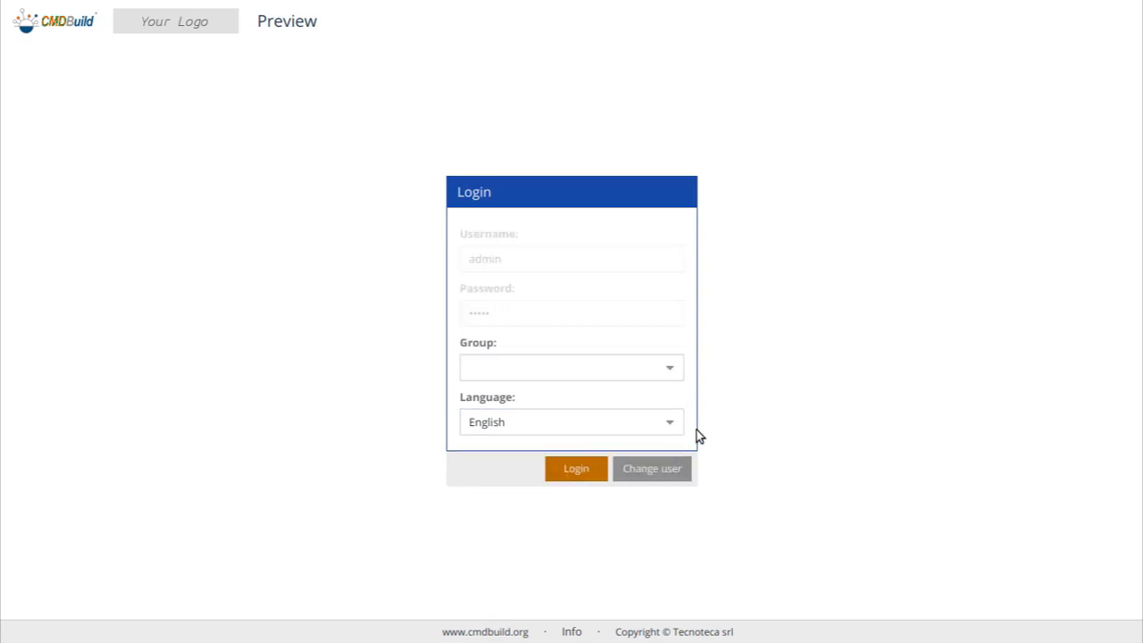
pyautogui.click(676, 369)
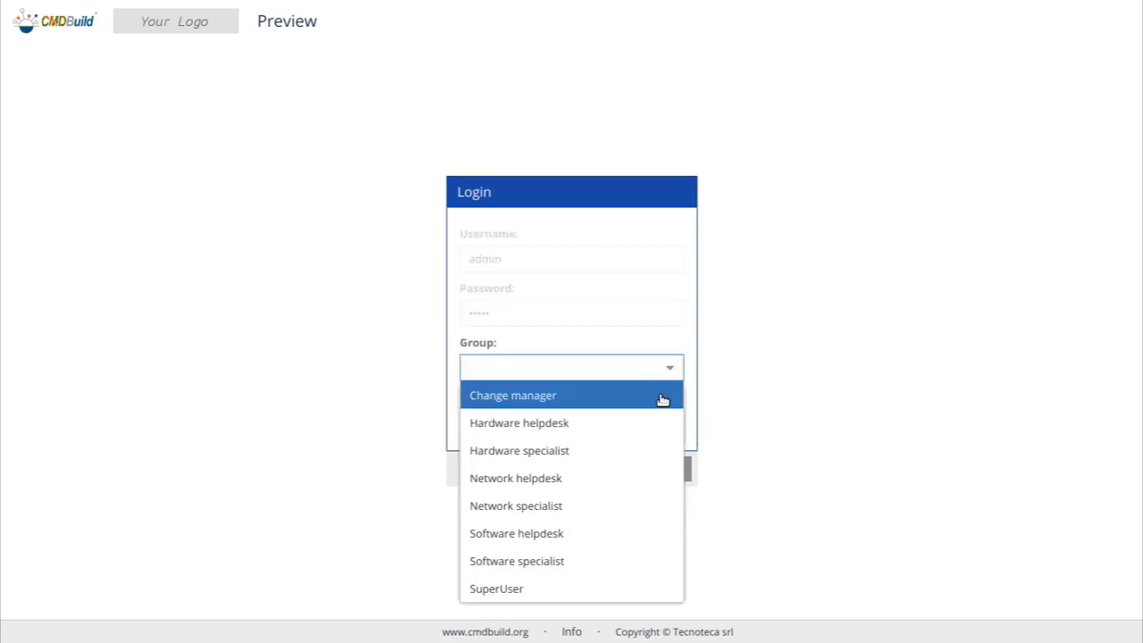
pyautogui.click(579, 589)
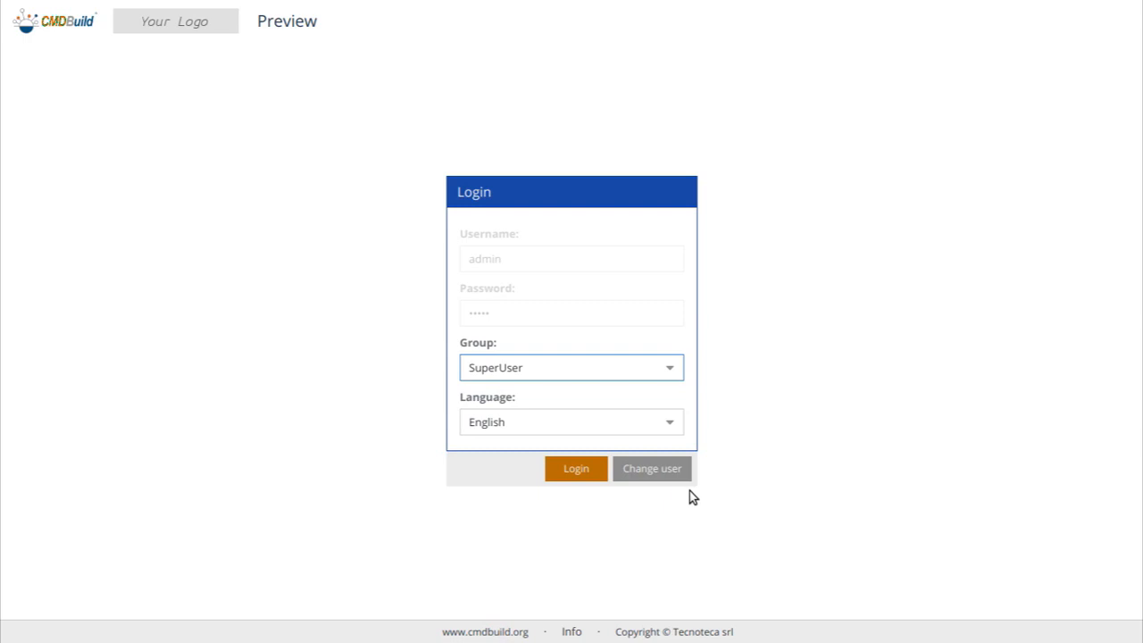
pyautogui.click(589, 476)
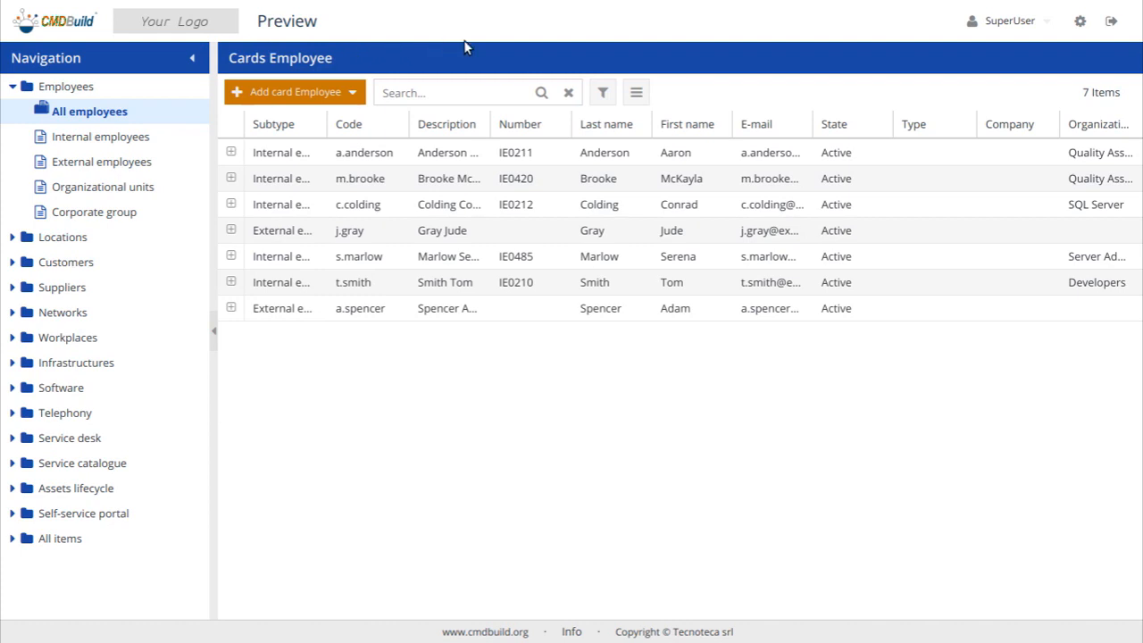
# - Review the account options available to the logged-in user, including changing group
pyautogui.click(1004, 27)
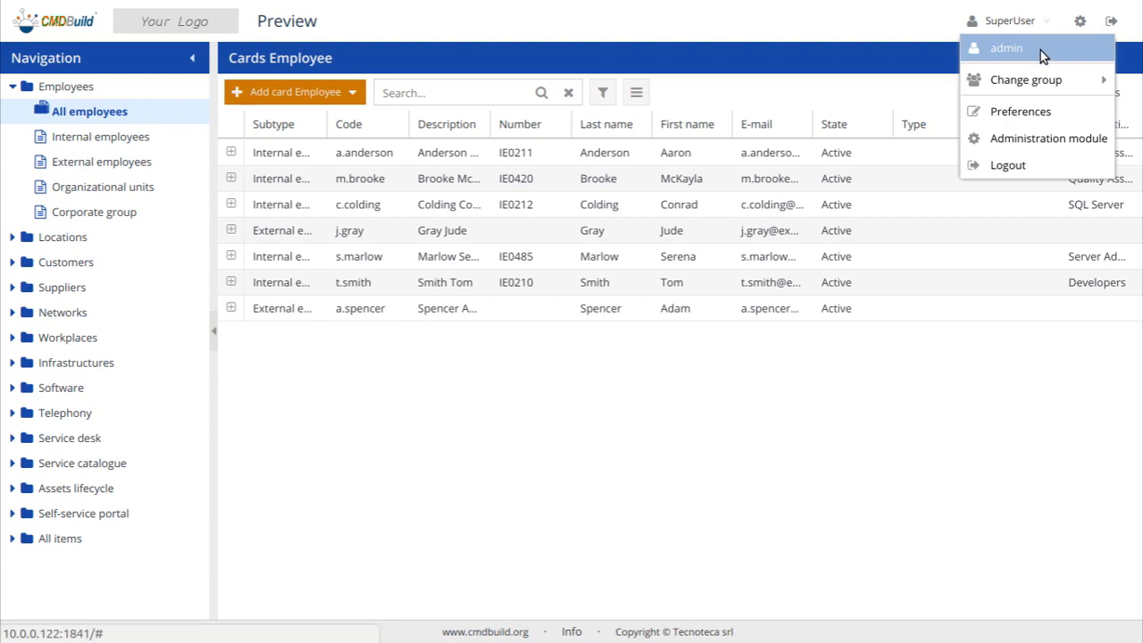
pyautogui.moveTo(1033, 80)
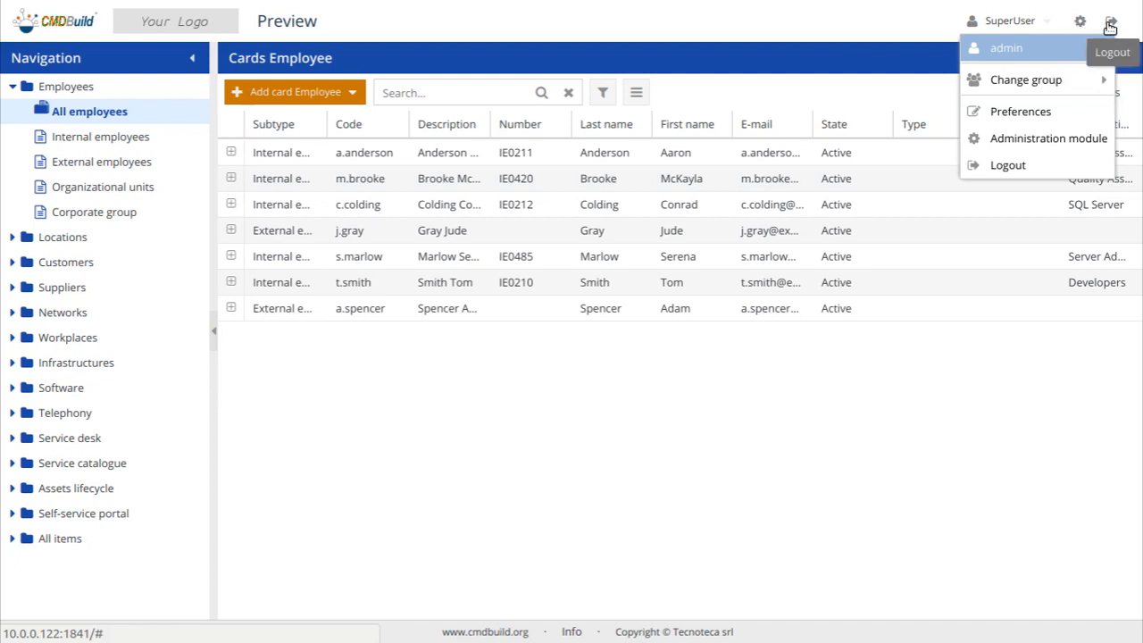
pyautogui.click(673, 413)
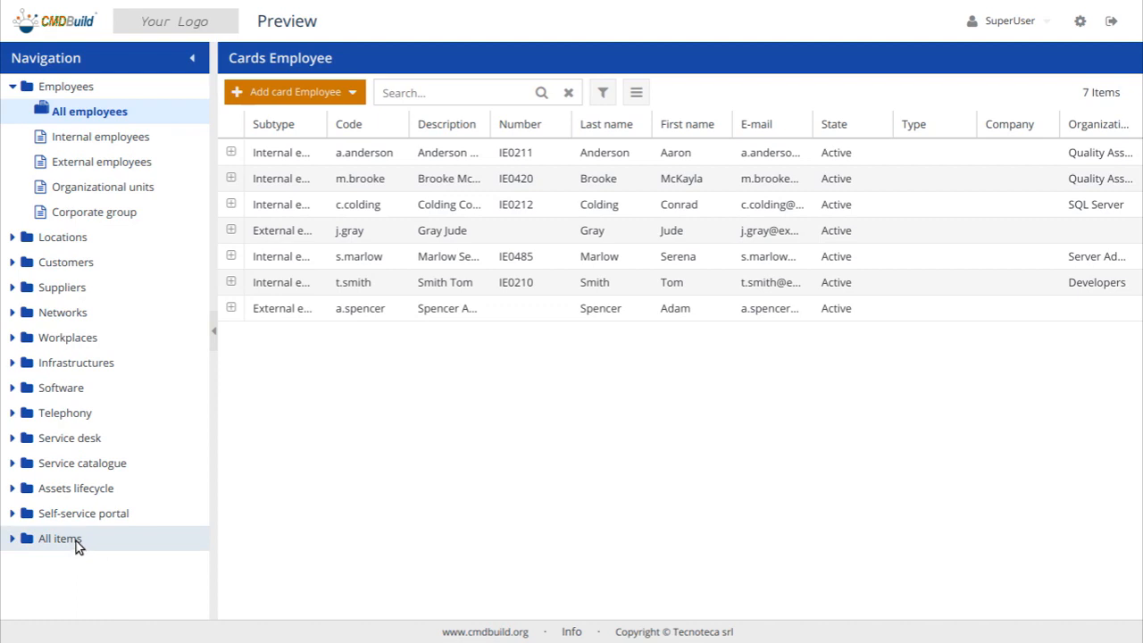
# - Examine the categories inside the All items navigation folder and collapse it again
pyautogui.click(13, 539)
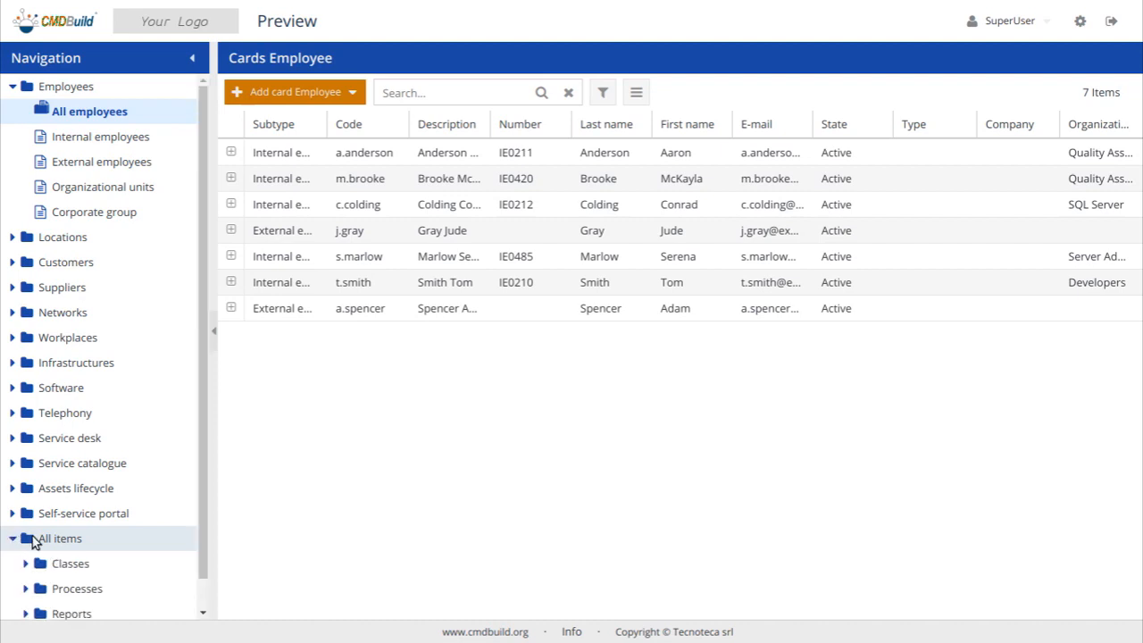
pyautogui.scroll(-1, 35, 531)
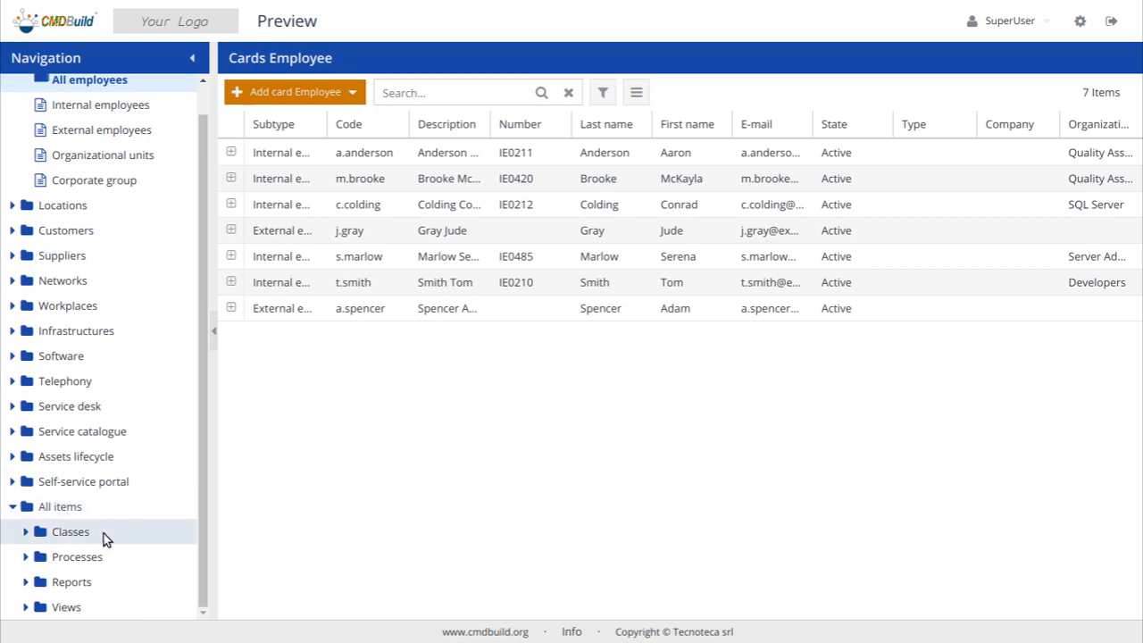
pyautogui.scroll(1, 76, 527)
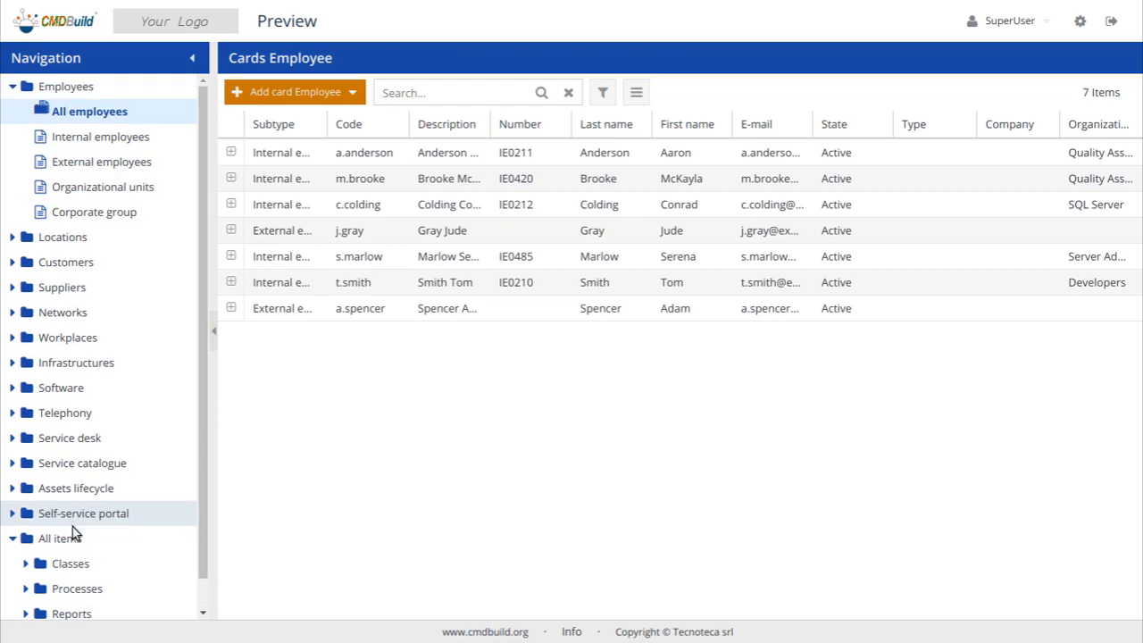
pyautogui.click(12, 539)
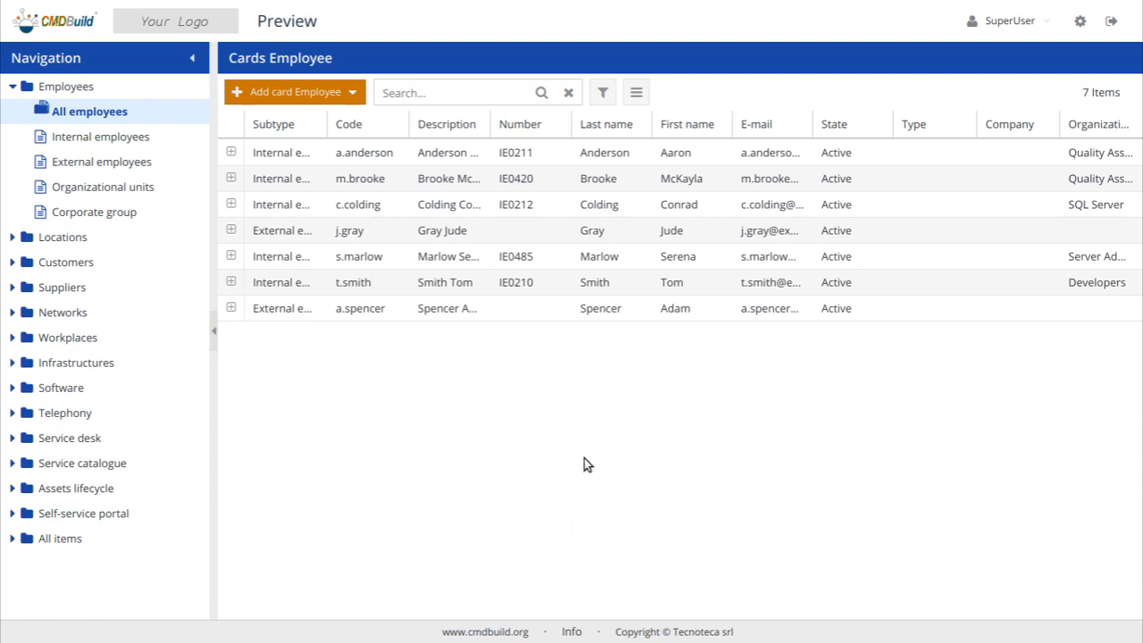
# - Expand the first employee in the list and review the General Data, Administrative Data and available card actions
pyautogui.click(356, 159)
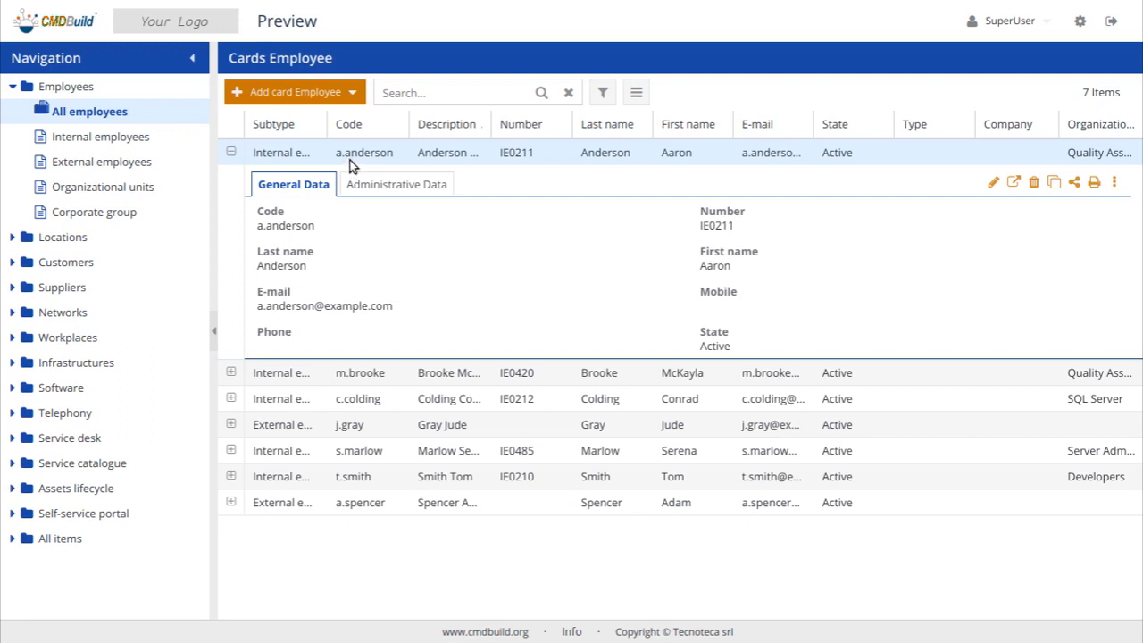
pyautogui.click(407, 185)
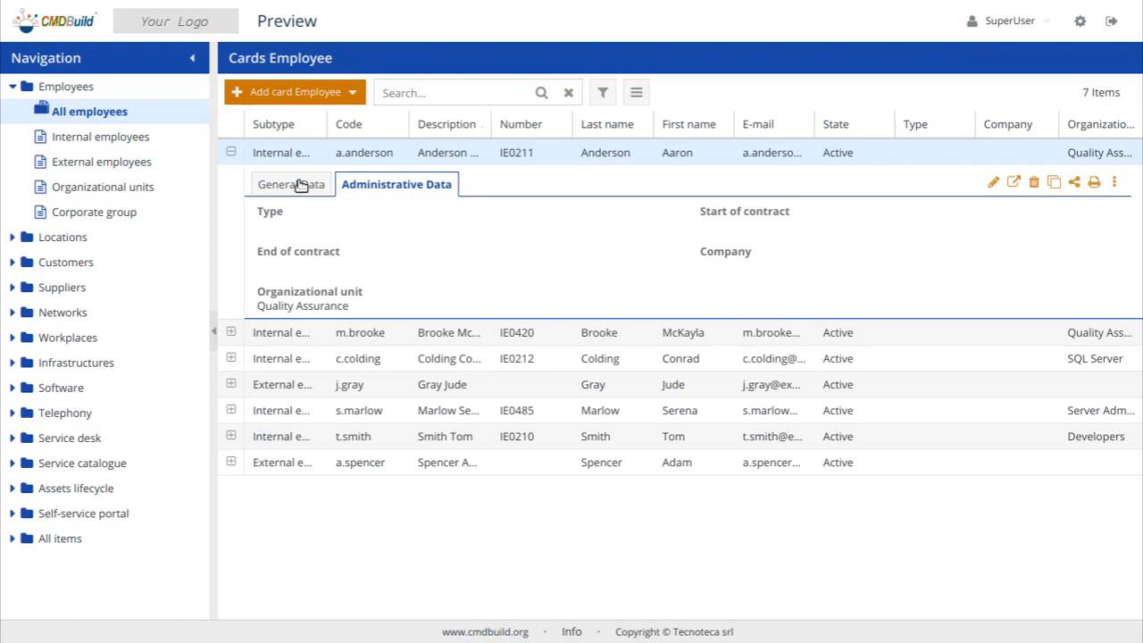
pyautogui.click(302, 185)
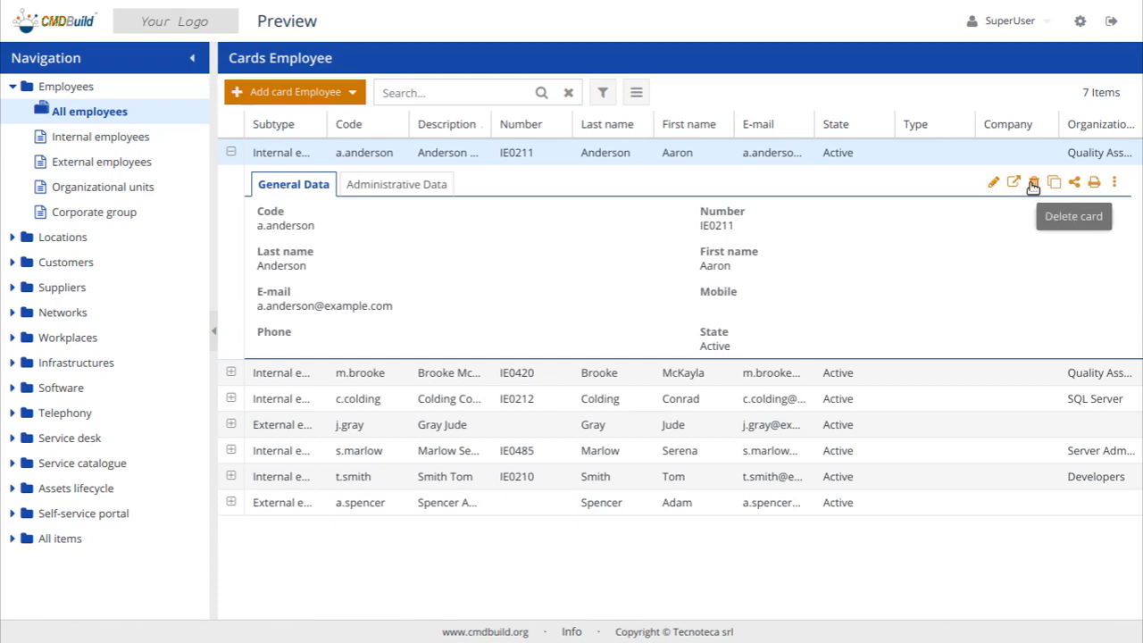
pyautogui.click(1115, 184)
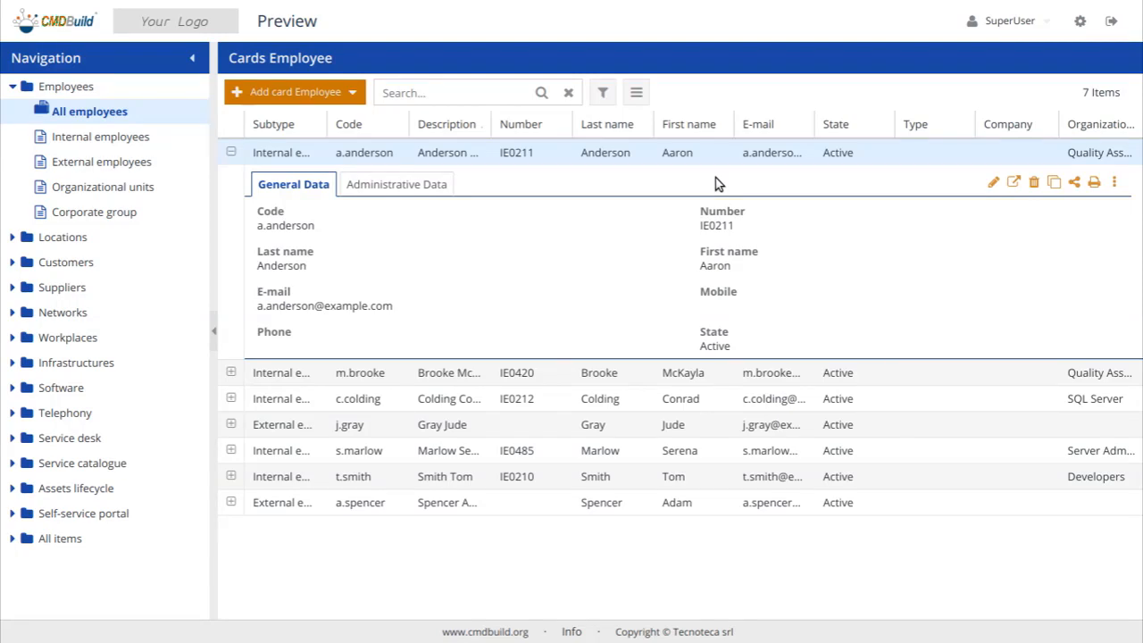
# - Open the first employee's full card and examine its notes, relations, expanded history entry, e-mails and attachments
pyautogui.click(1014, 184)
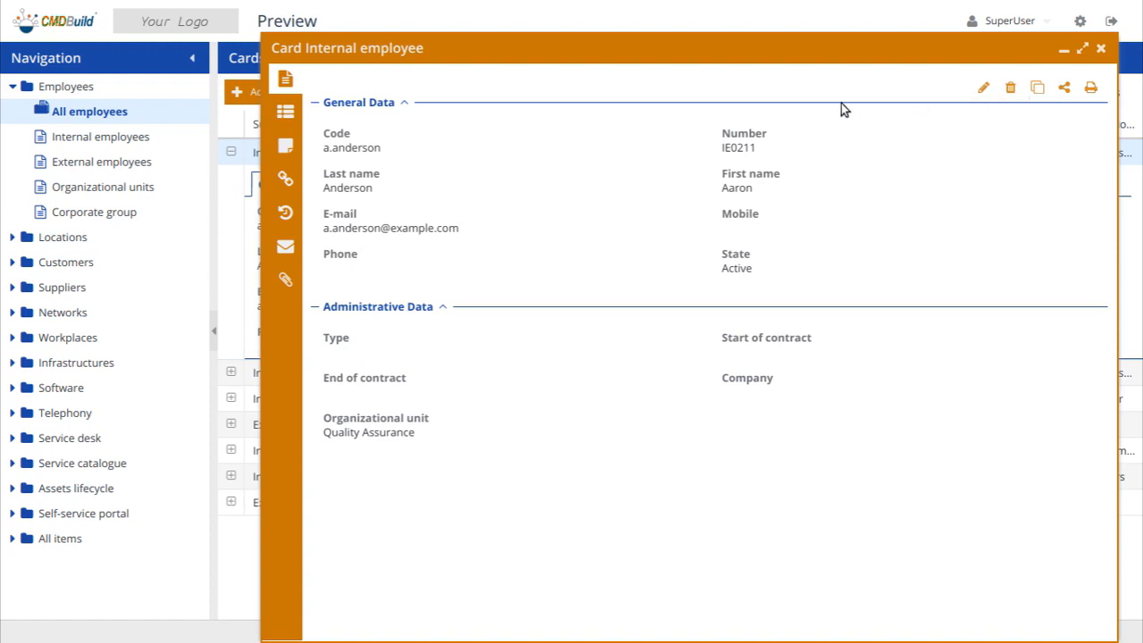
pyautogui.click(287, 112)
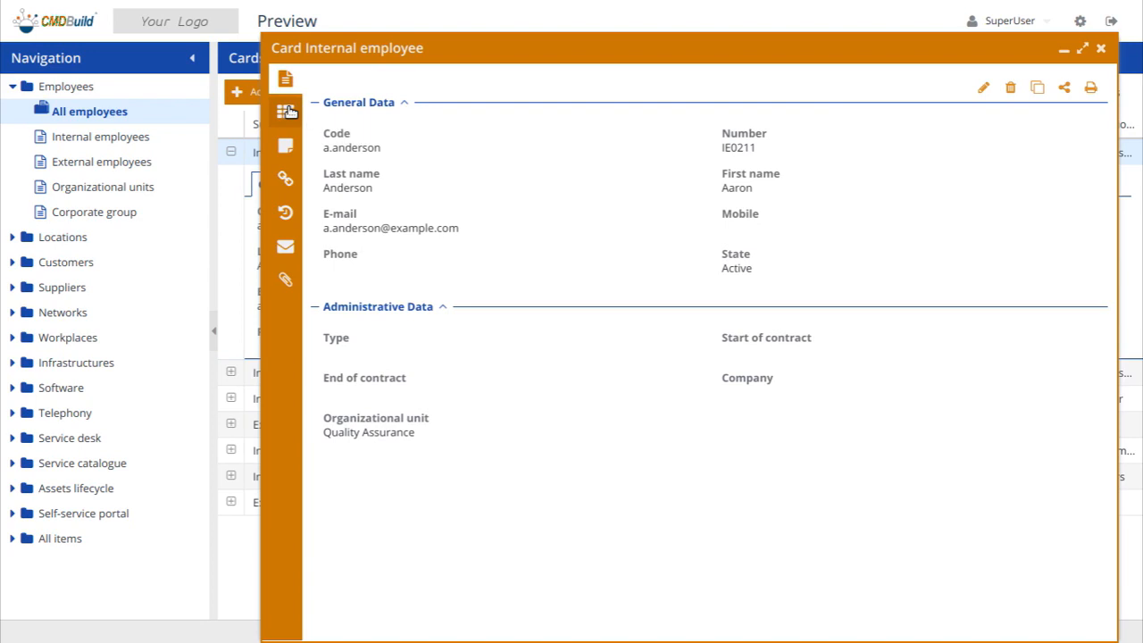
pyautogui.click(287, 159)
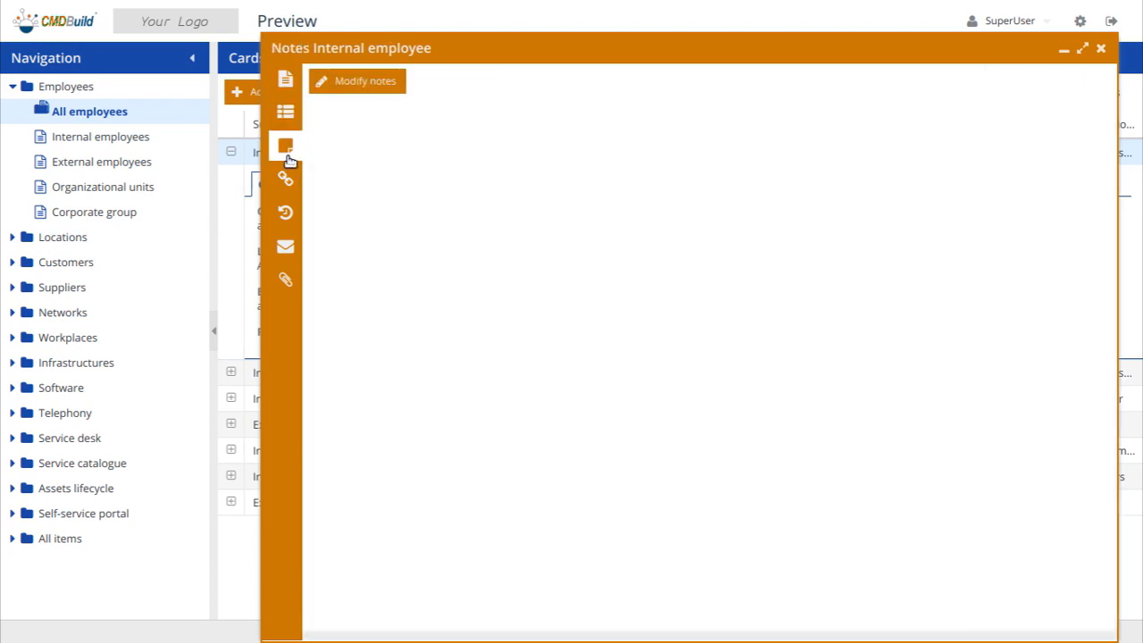
pyautogui.click(285, 178)
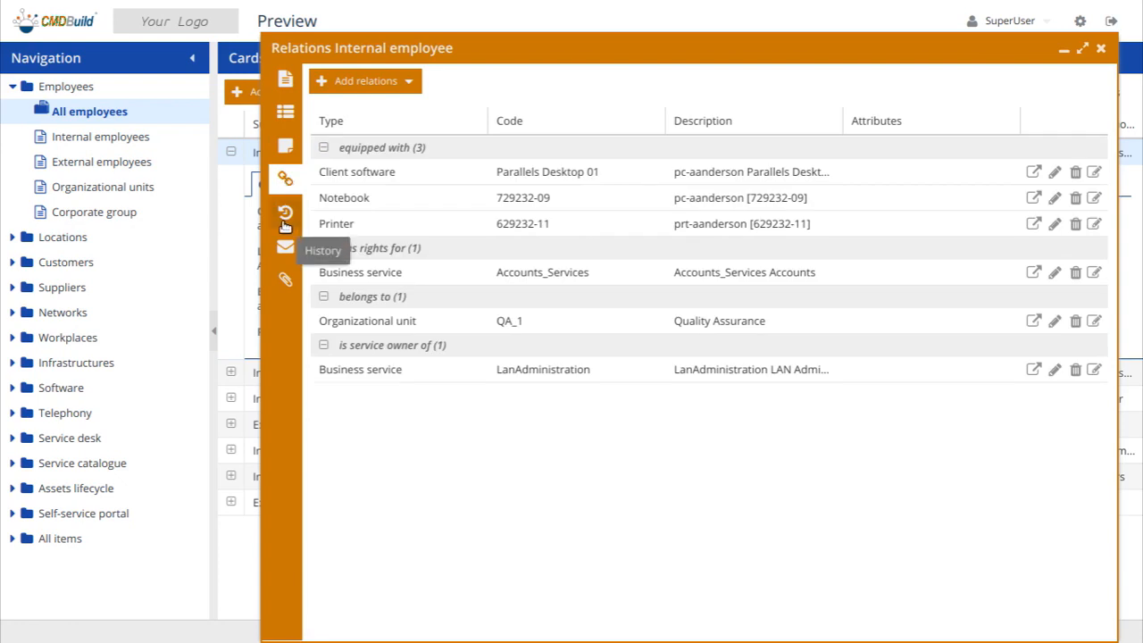
pyautogui.click(284, 215)
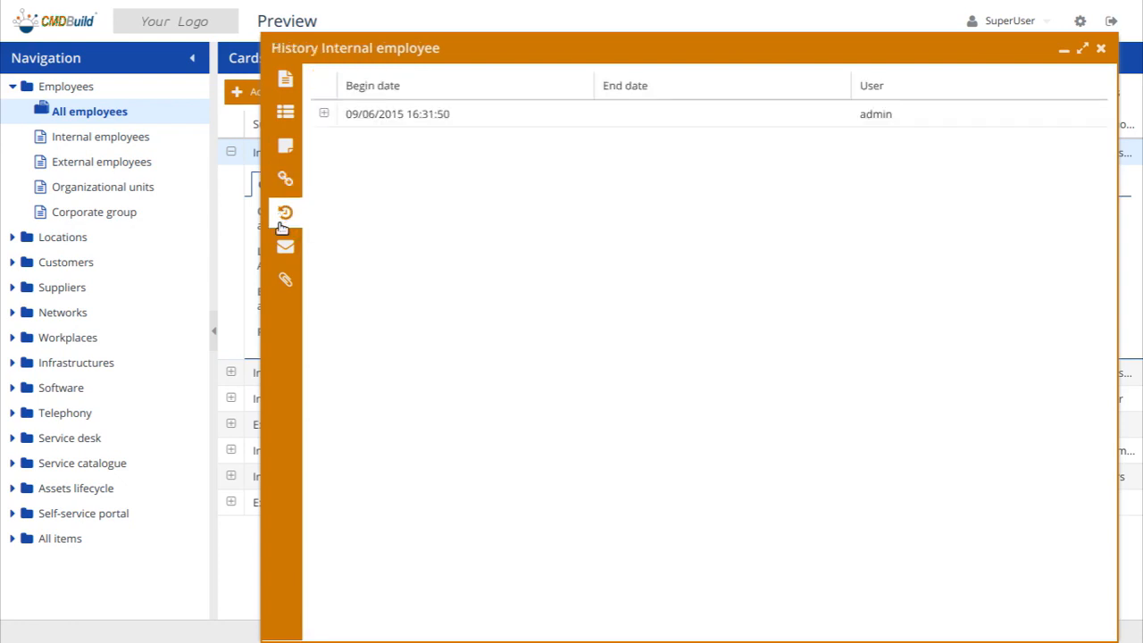
pyautogui.click(325, 115)
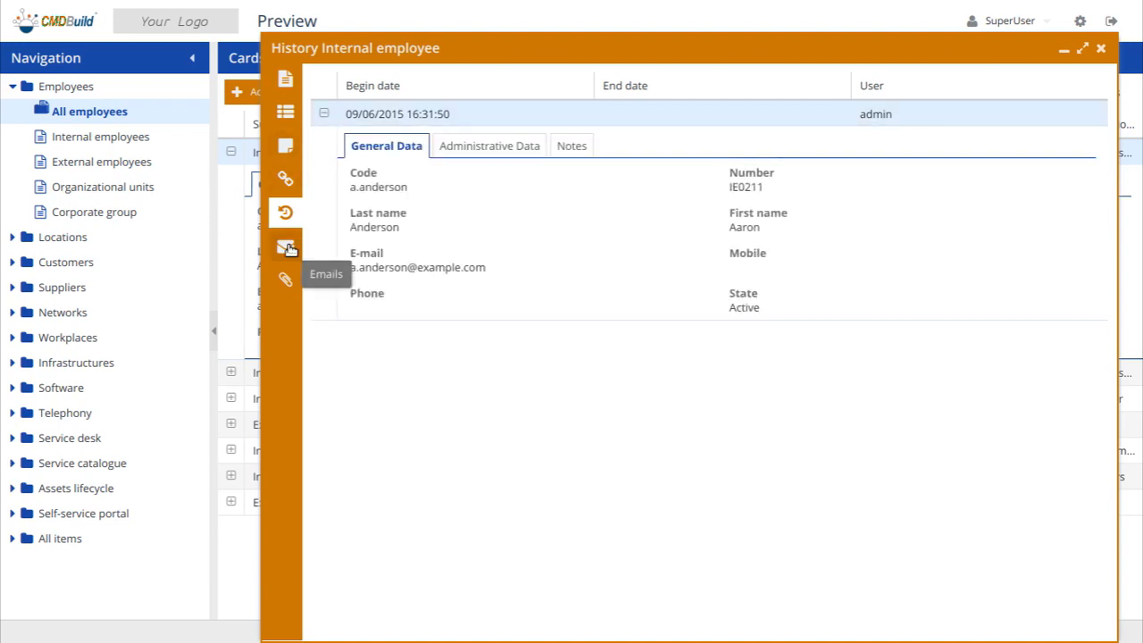
pyautogui.click(288, 249)
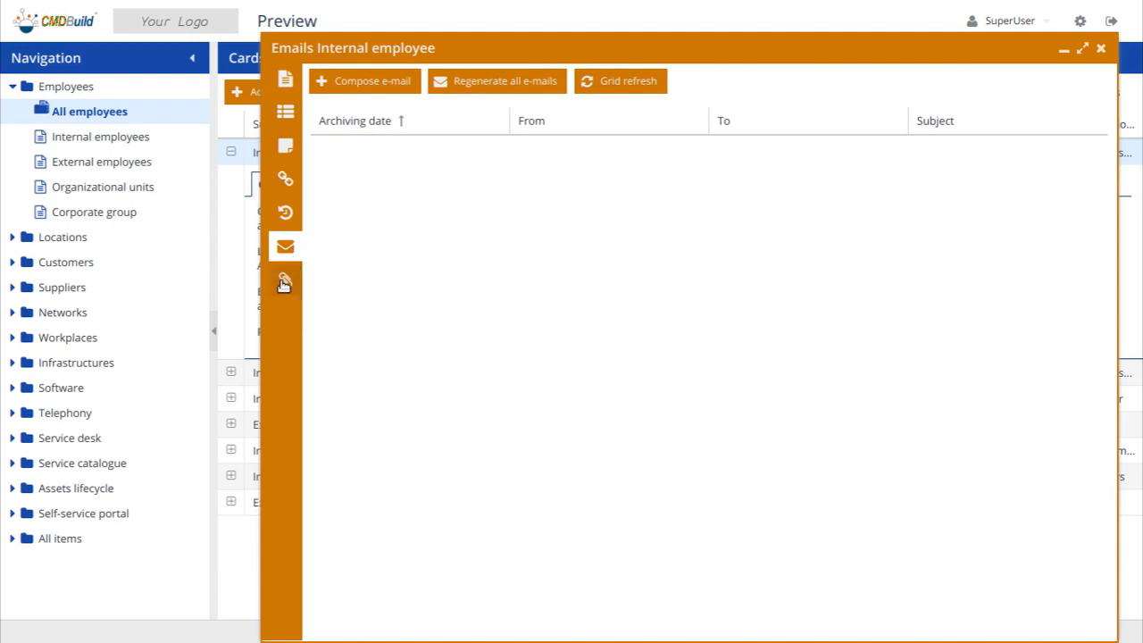
pyautogui.click(284, 282)
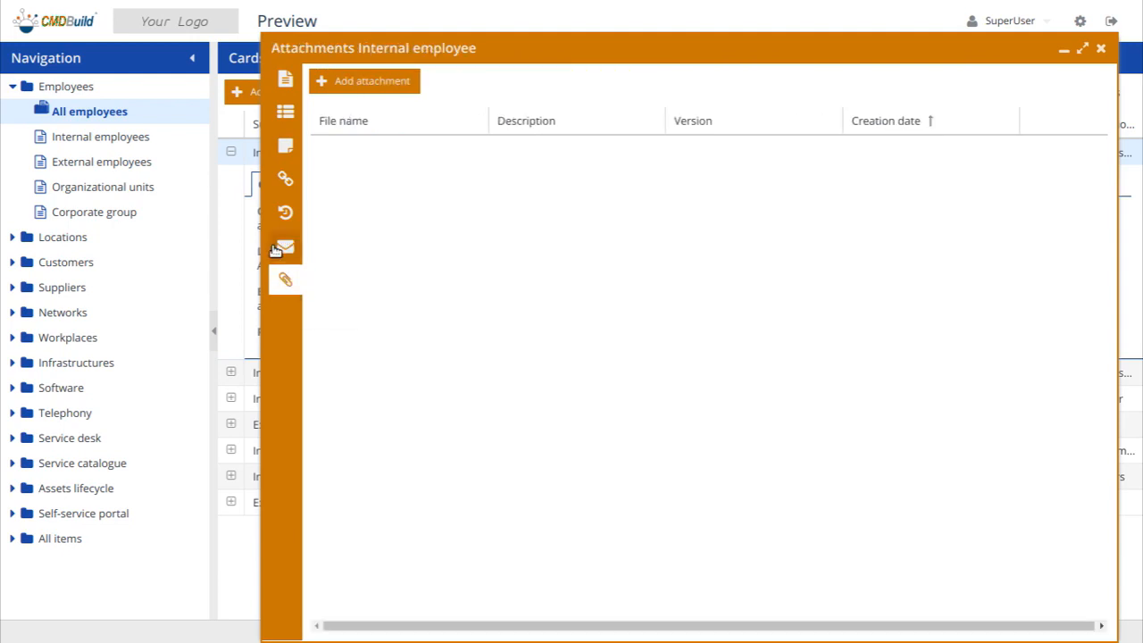
# - Return to the employee's card data, view its fields in edit mode and cancel without saving
pyautogui.click(284, 83)
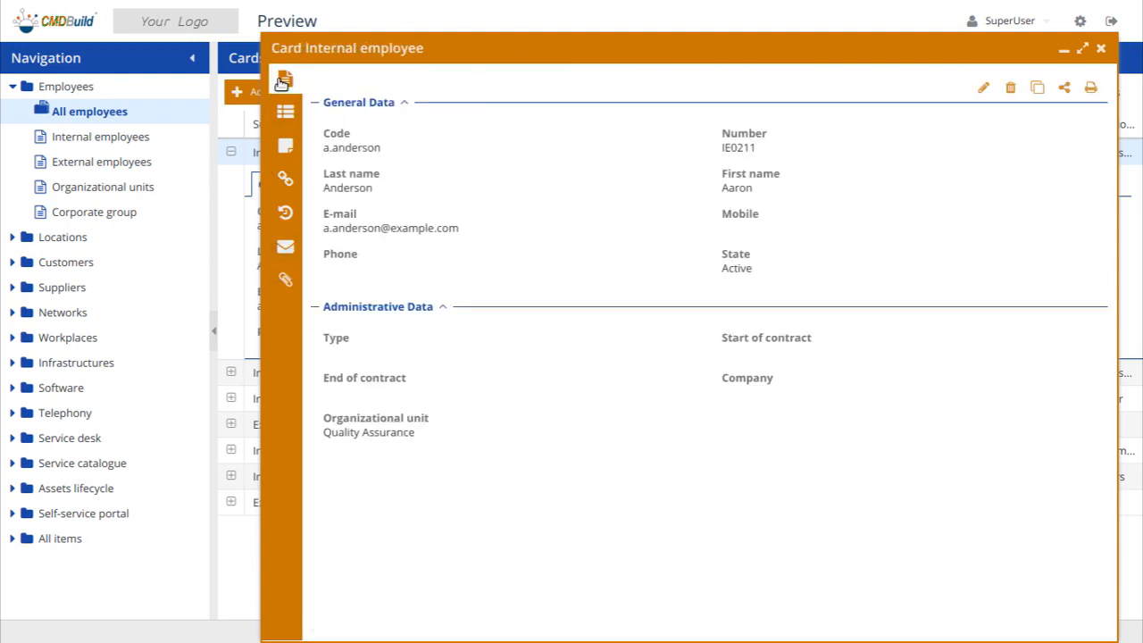
pyautogui.click(985, 93)
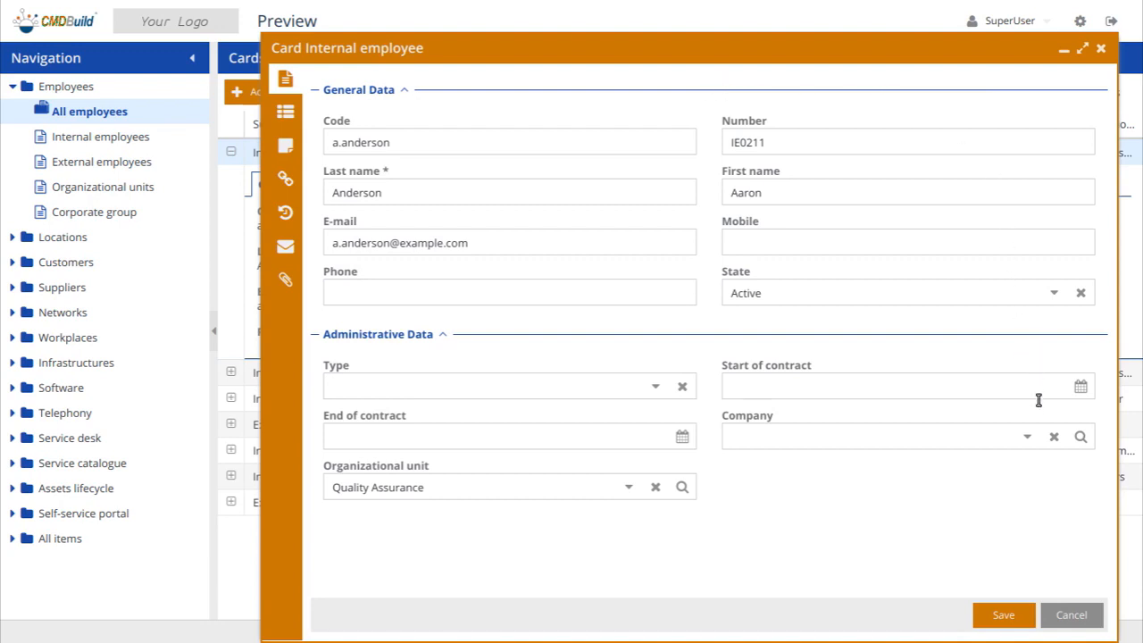
pyautogui.click(1072, 615)
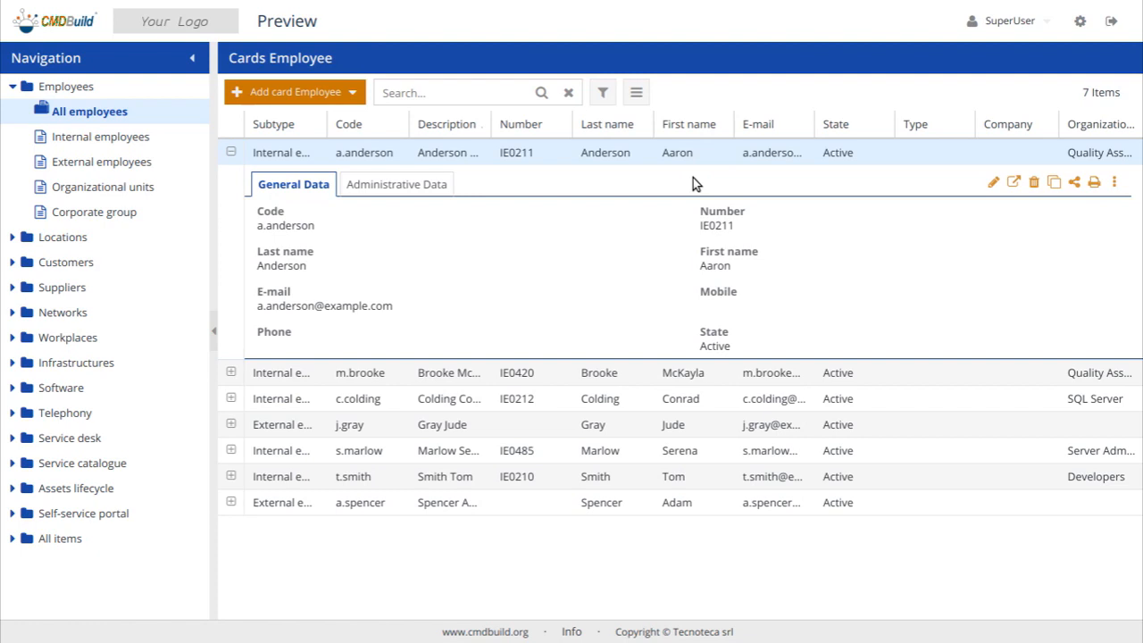
# - Open the Buildings list under Locations and expand the Aon Center card
pyautogui.click(13, 237)
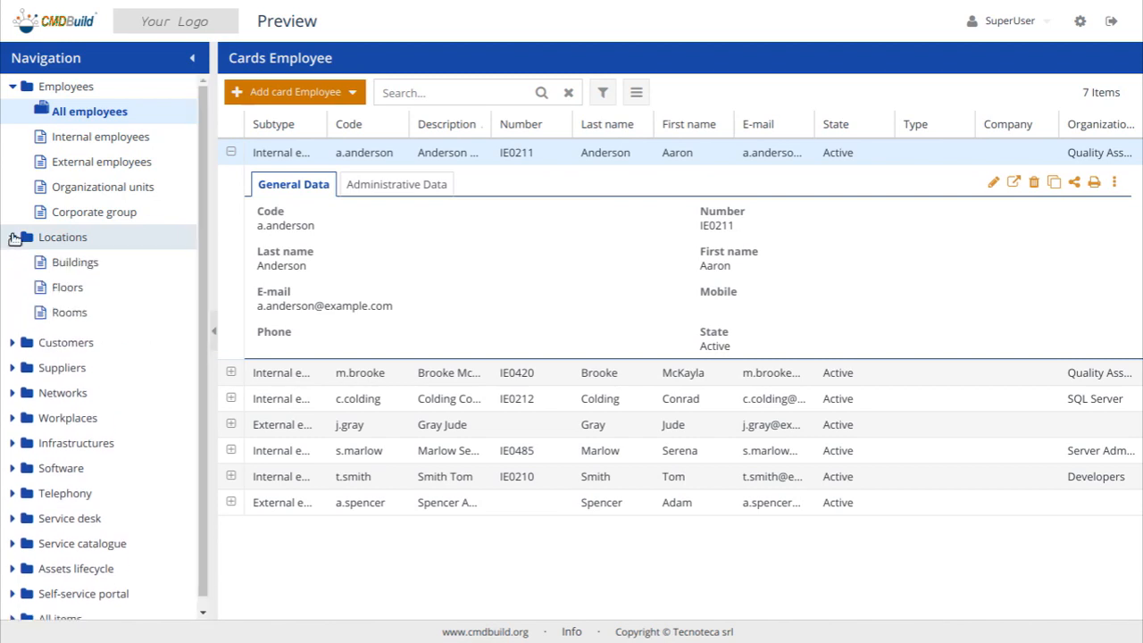
pyautogui.click(68, 268)
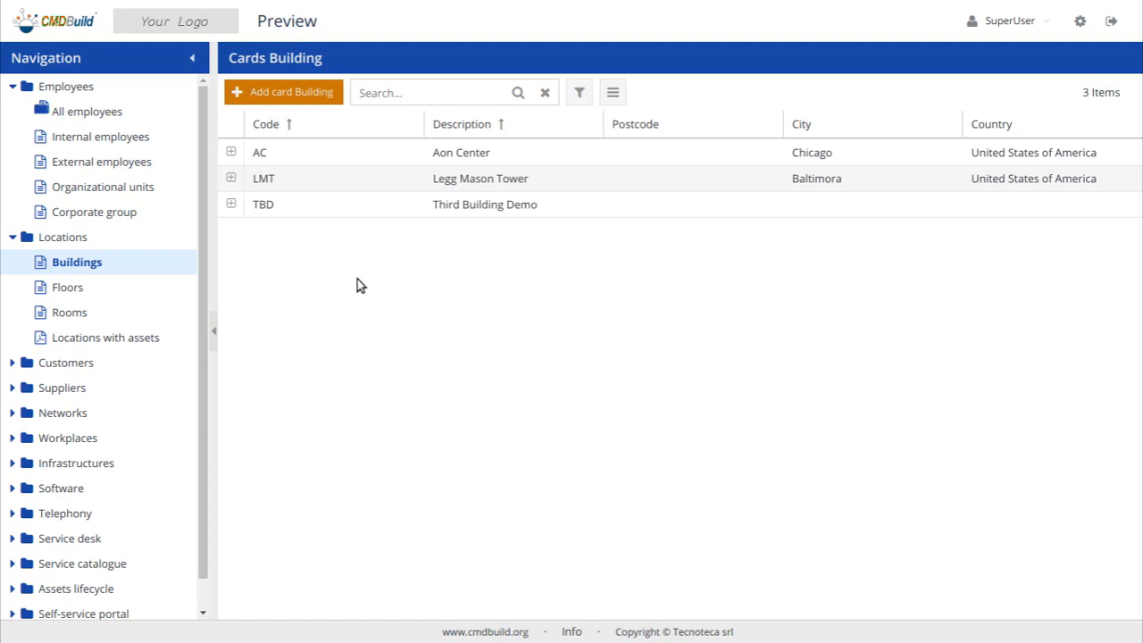
pyautogui.click(386, 149)
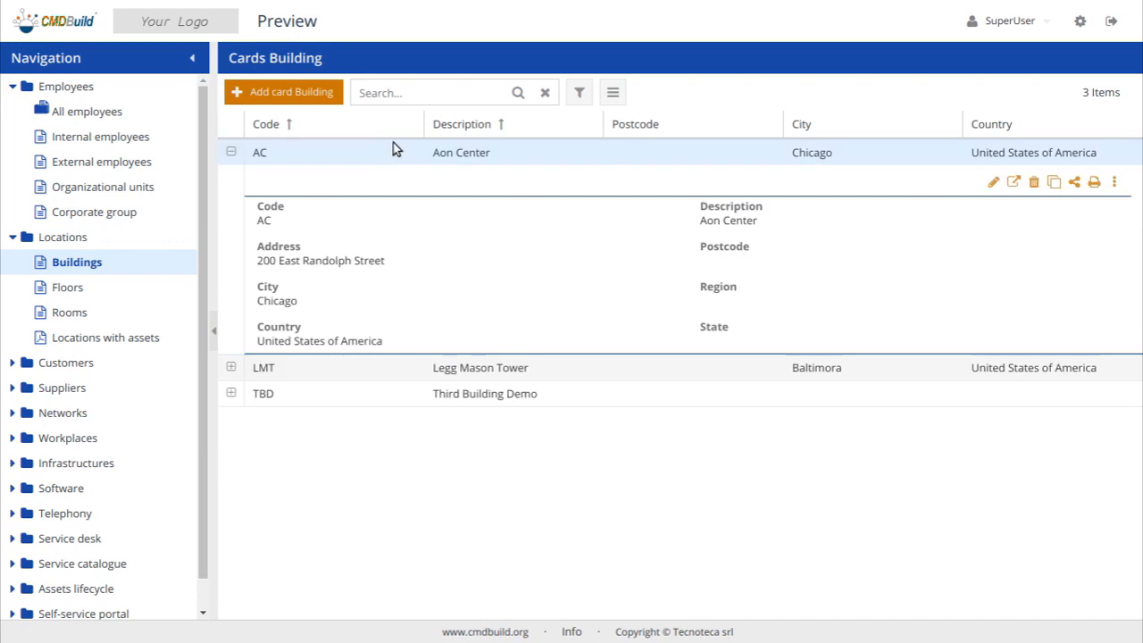
# - Open the Aon Center card for editing and read the help hints for the Code and Postcode fields
pyautogui.click(993, 184)
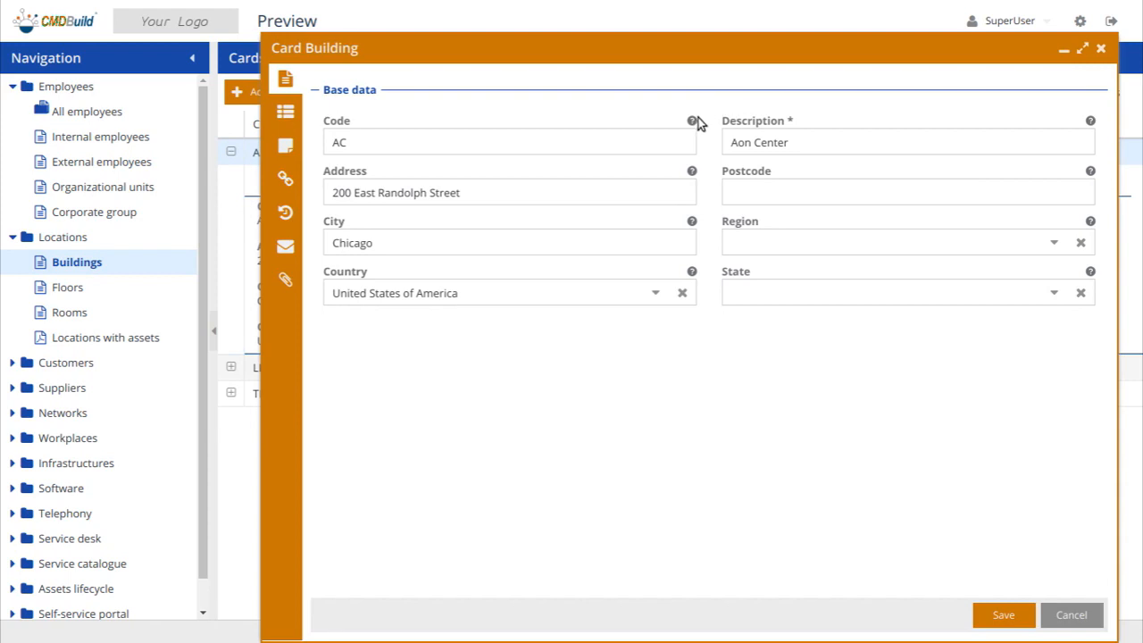
pyautogui.moveTo(693, 117)
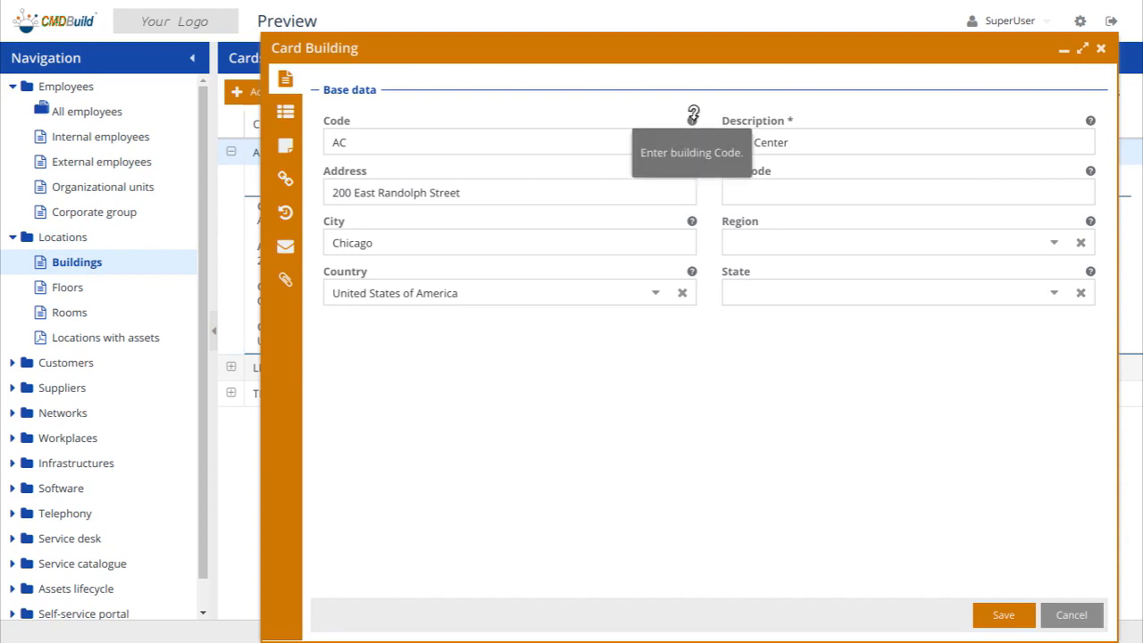
pyautogui.click(826, 189)
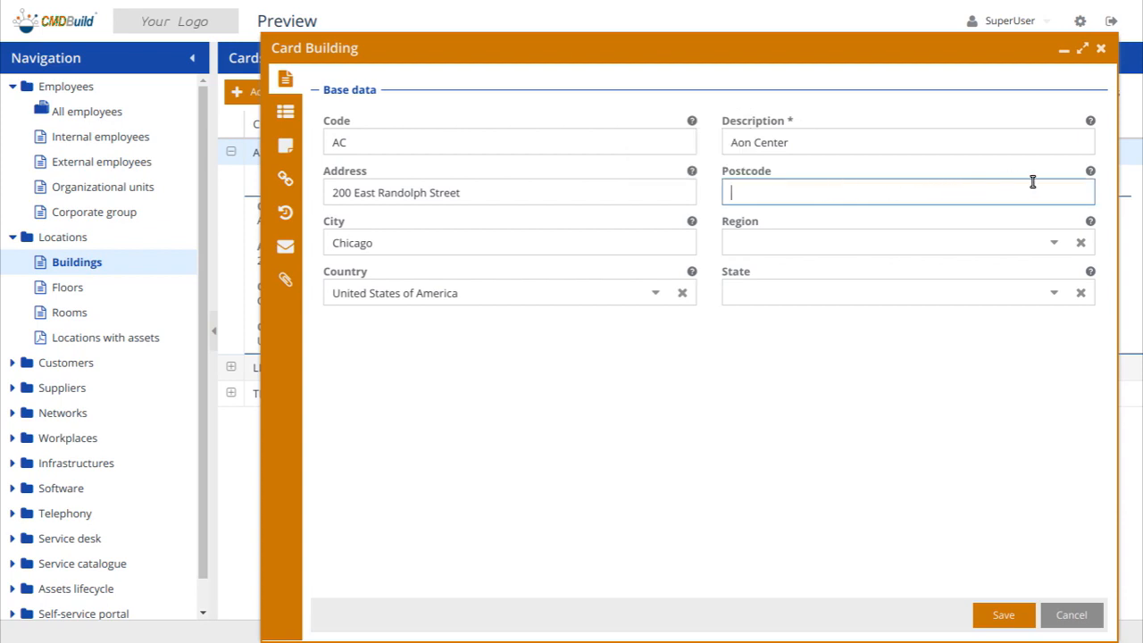
pyautogui.moveTo(1093, 165)
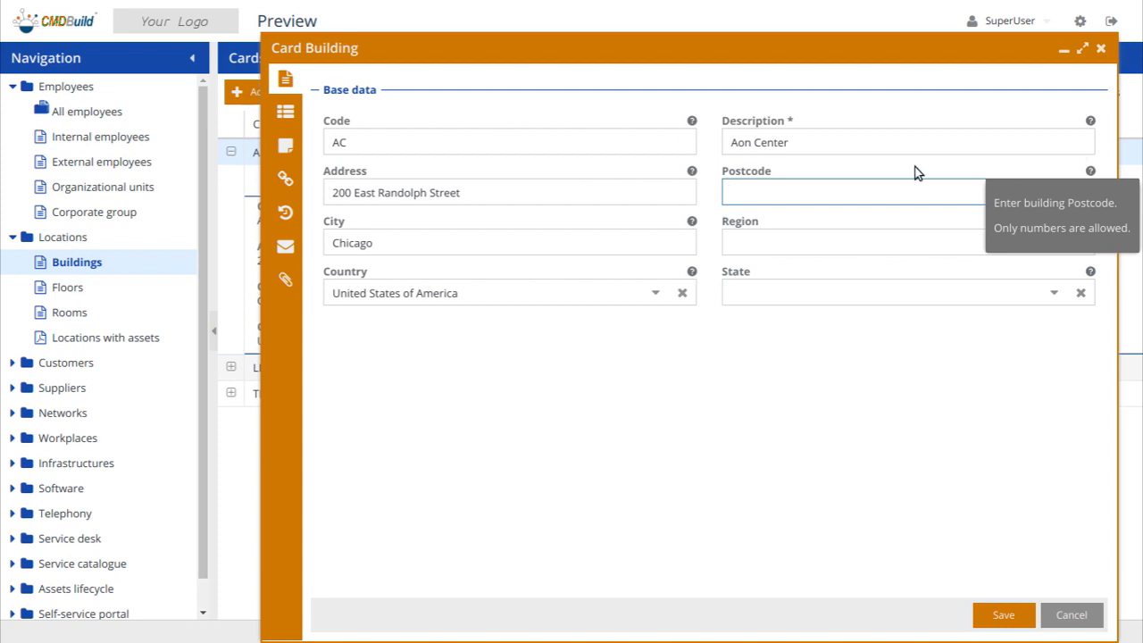
# - Try the letter x in the Aon Center card's Postcode field, and replace it with the postcode 0012
pyautogui.click(841, 192)
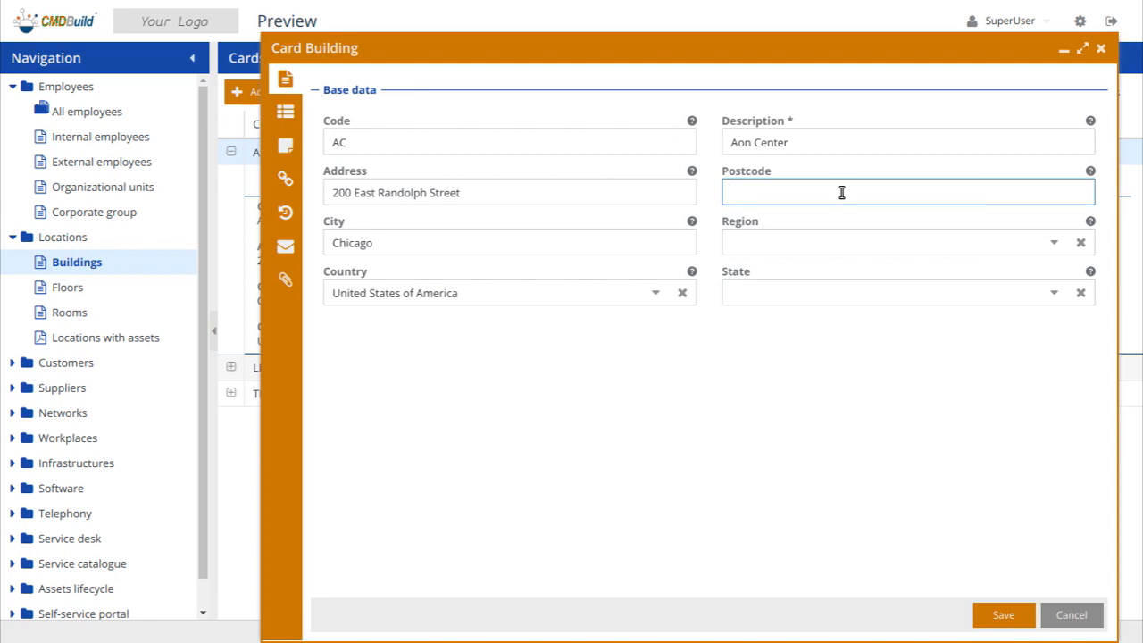
pyautogui.write('x')
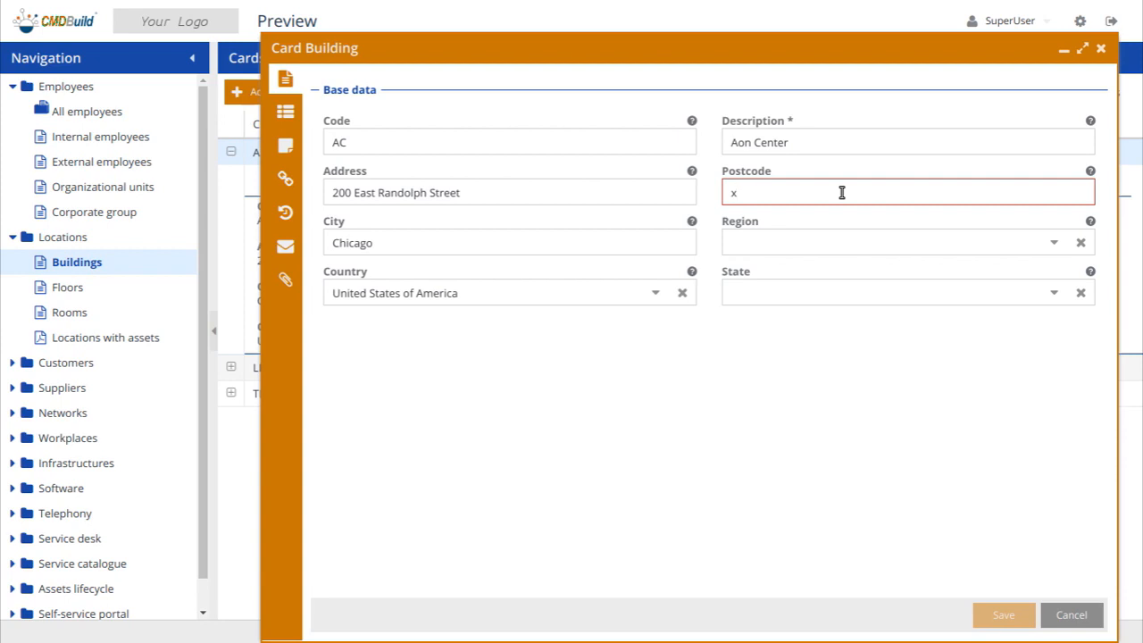
pyautogui.press('BackSpace')
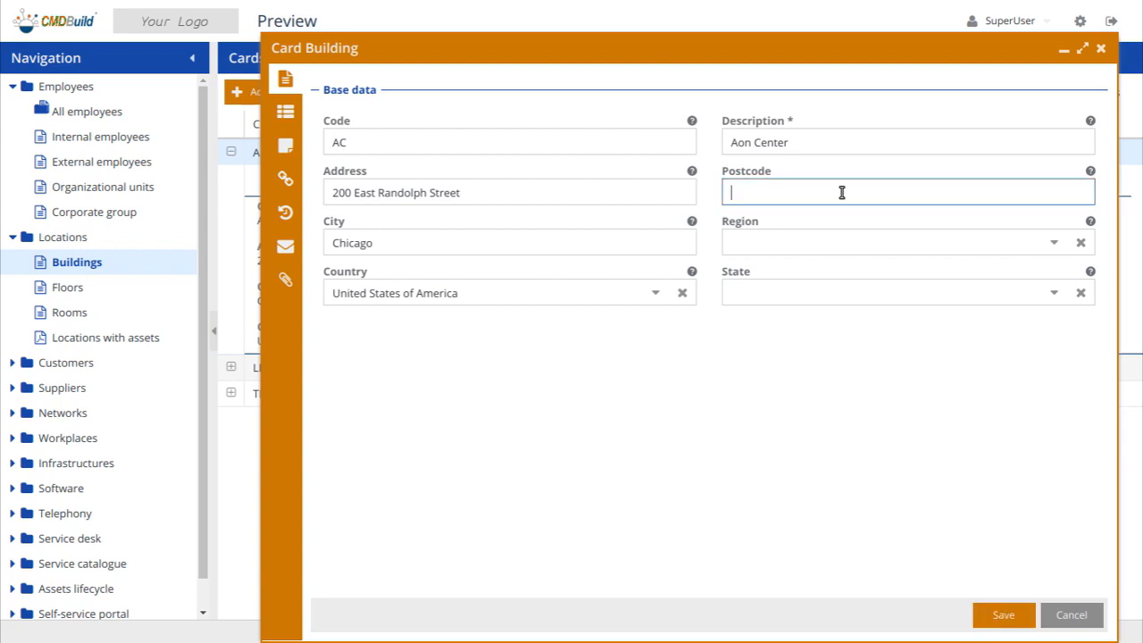
pyautogui.write('0012')
pyautogui.click(765, 351)
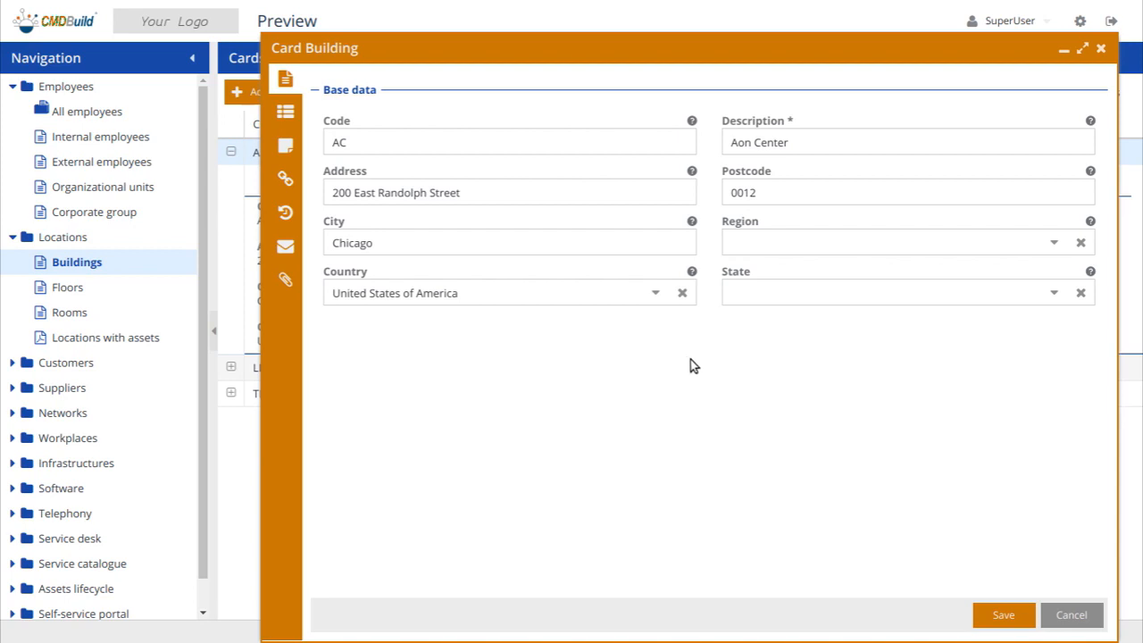
# - Switch the card's Country to Italy and back to United States of America, and cancel the card's edits
pyautogui.click(657, 295)
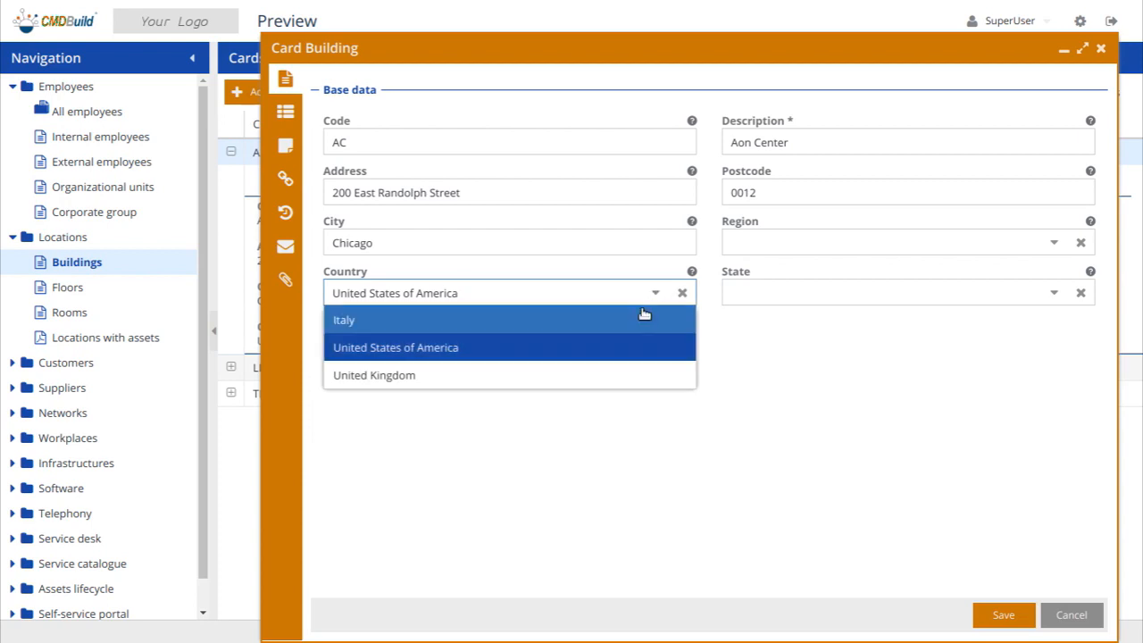
pyautogui.click(640, 320)
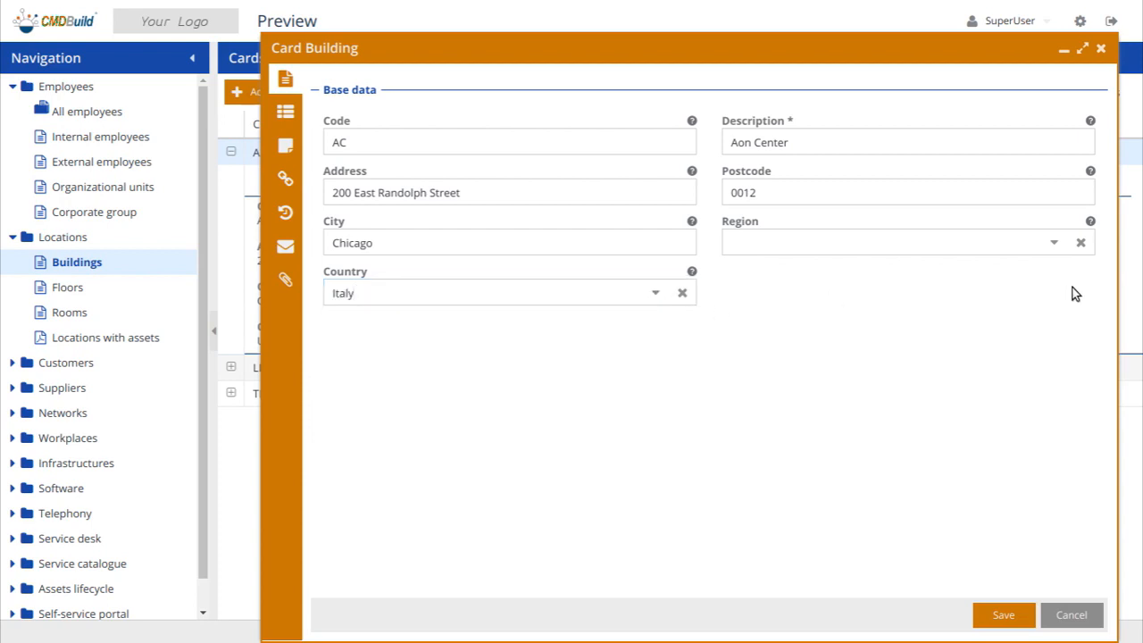
pyautogui.click(656, 296)
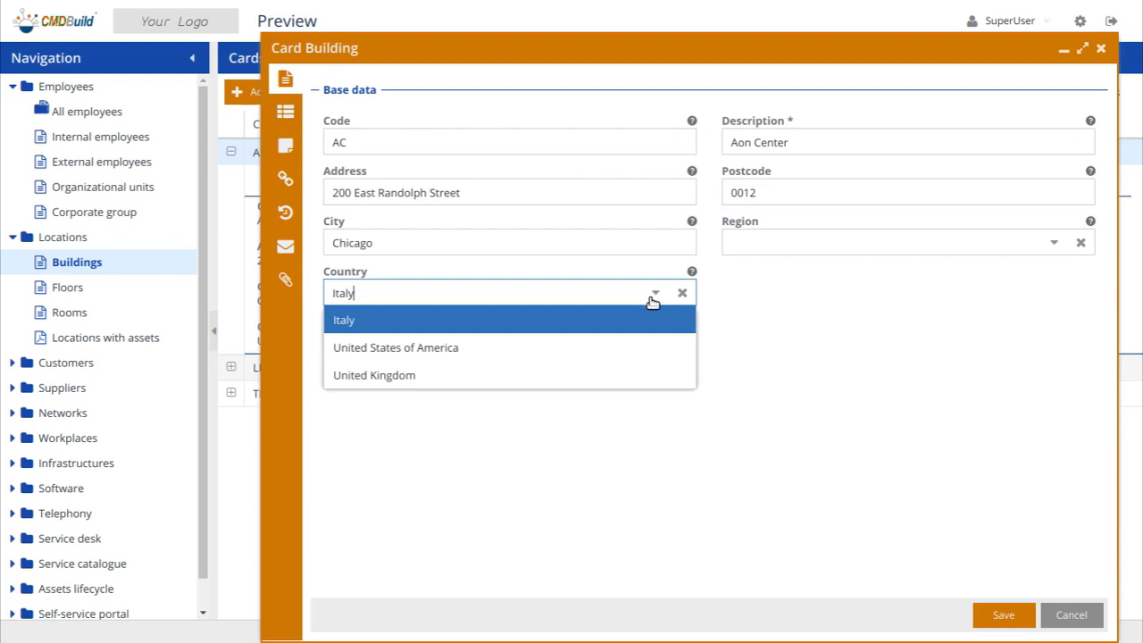
pyautogui.click(639, 349)
pyautogui.click(637, 348)
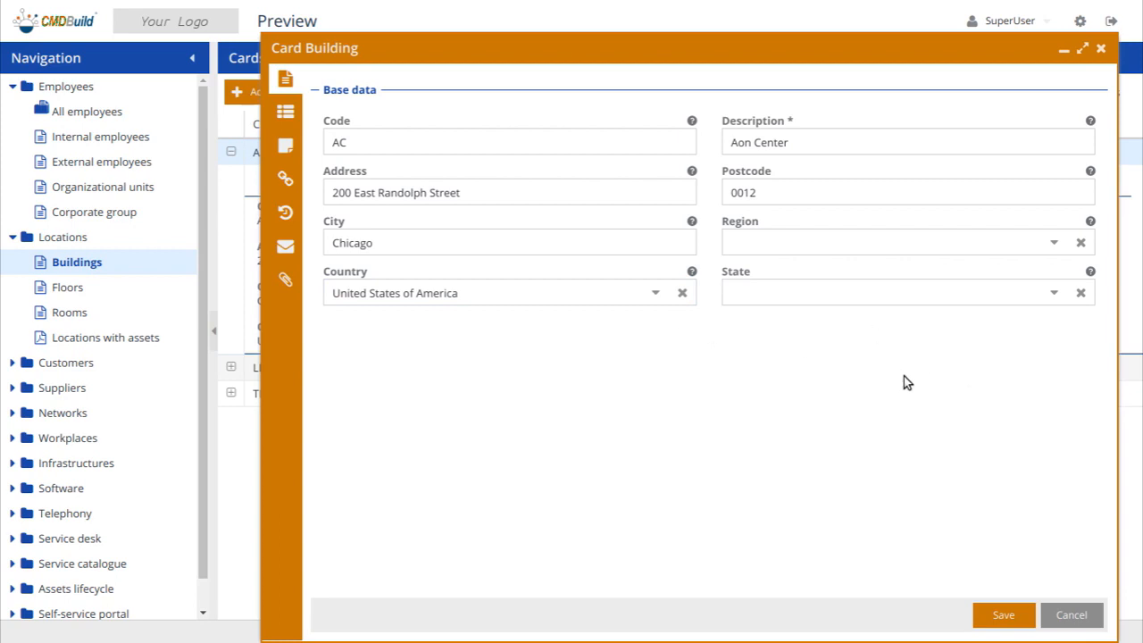
pyautogui.click(1021, 616)
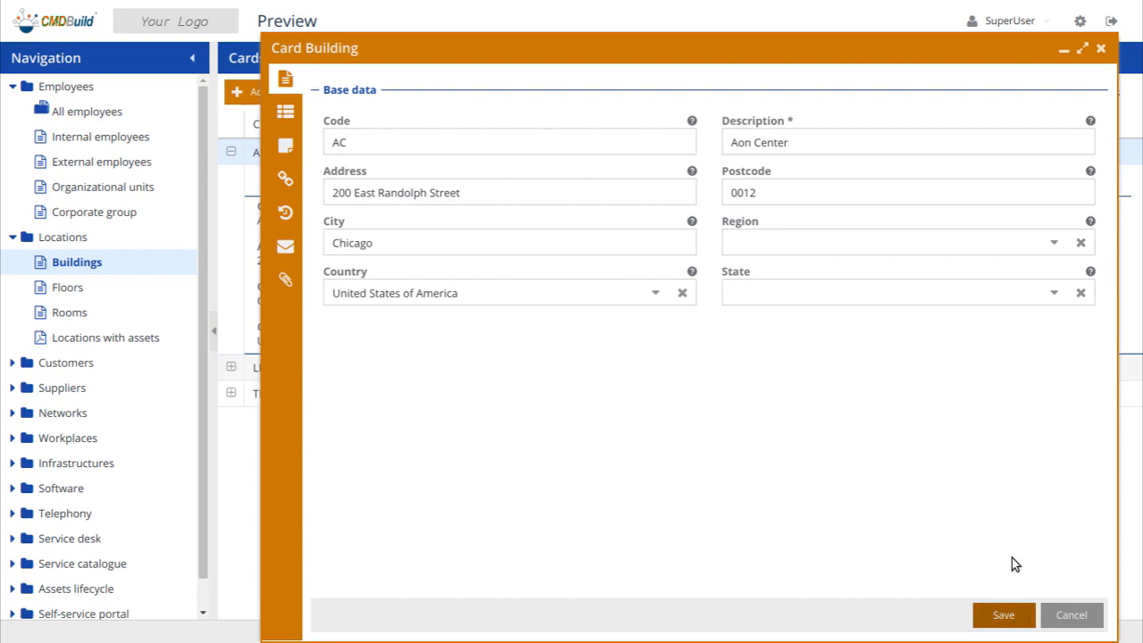
pyautogui.click(1072, 615)
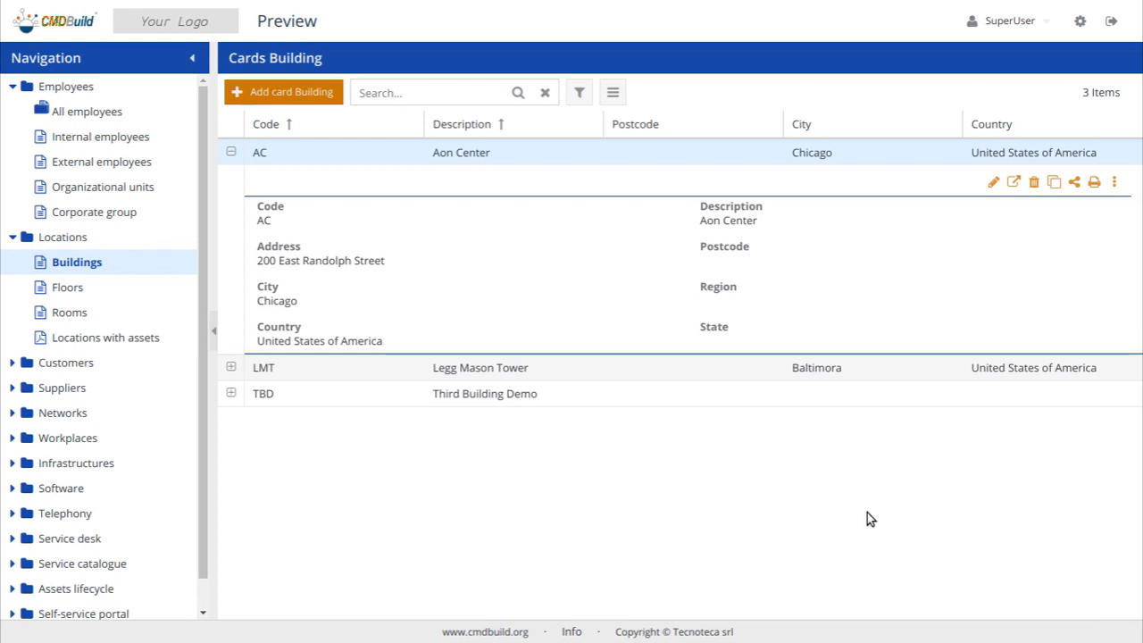
# - Start a new Building card and enter "My New Building" as its description
pyautogui.click(320, 97)
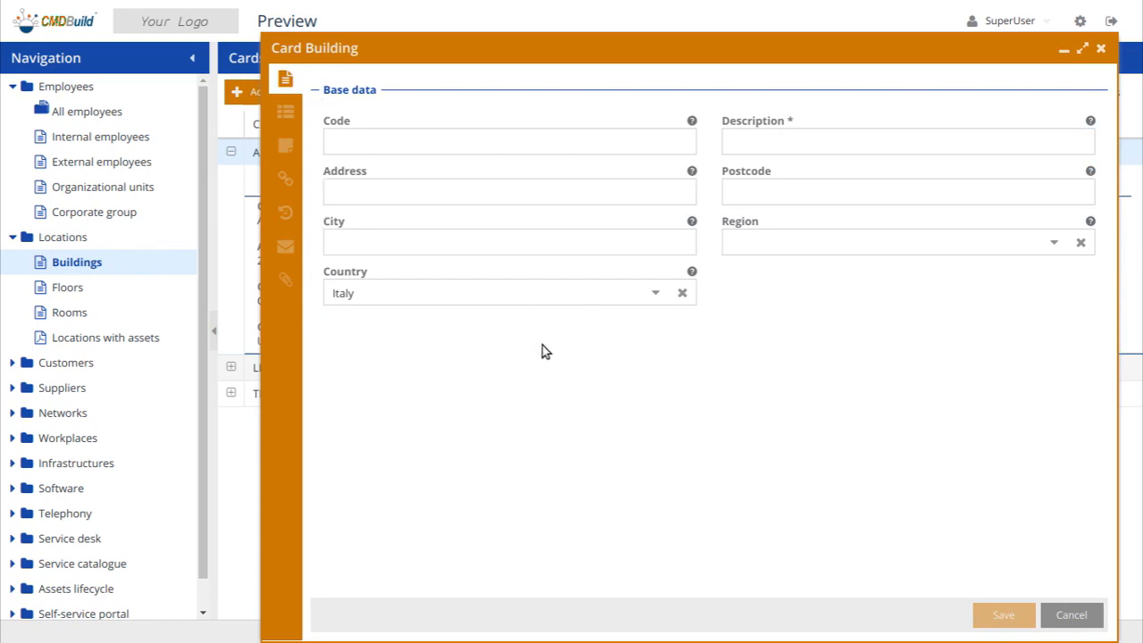
pyautogui.click(751, 138)
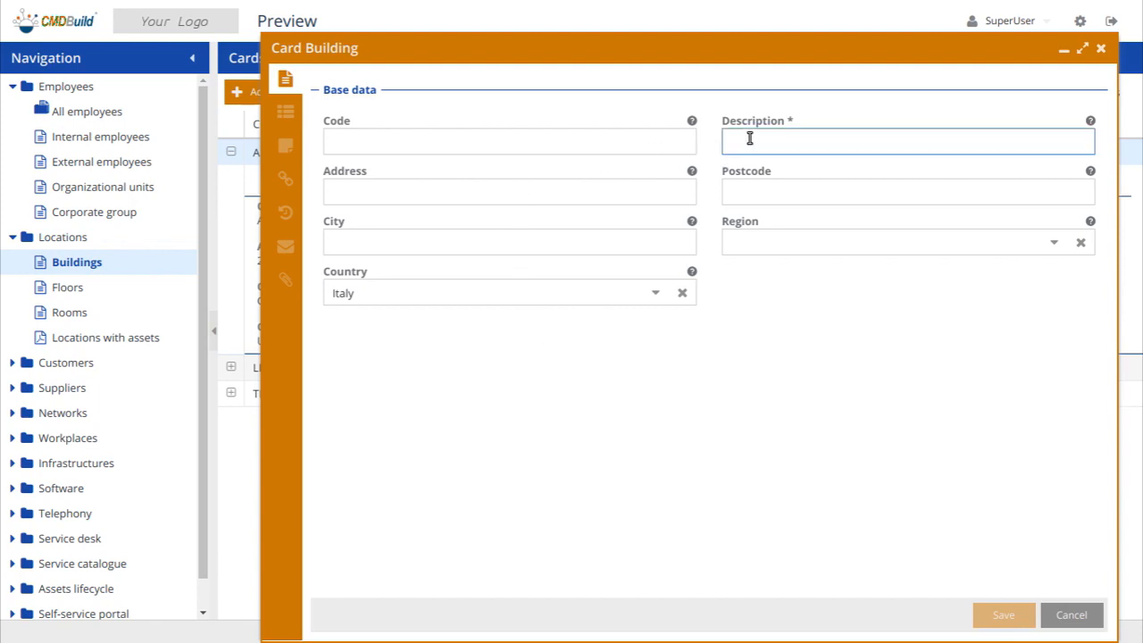
pyautogui.write('M')
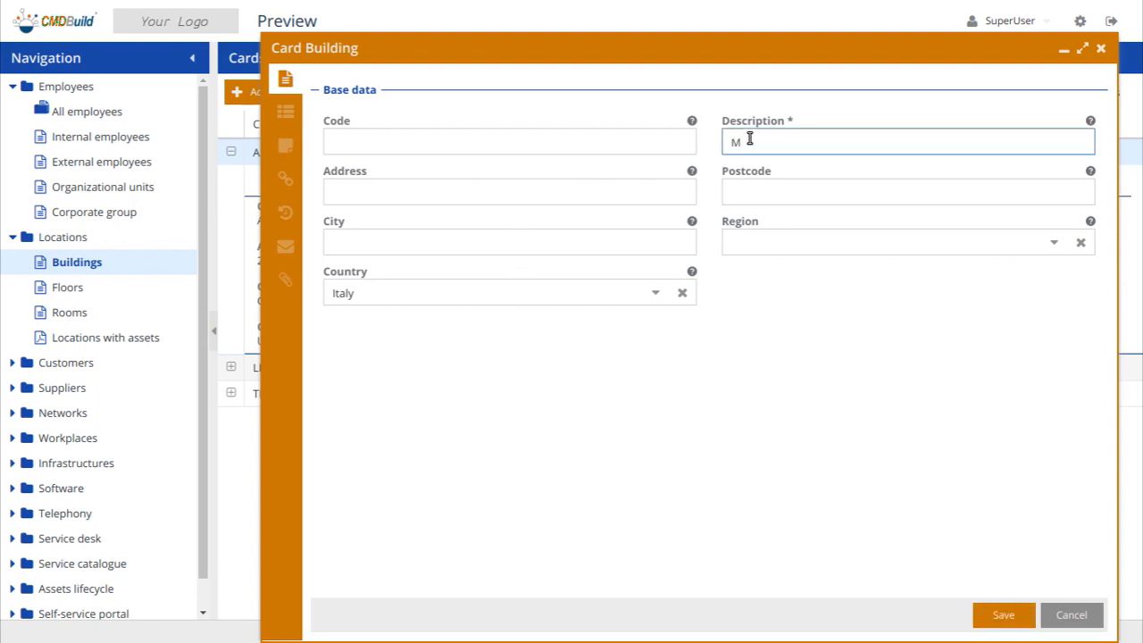
pyautogui.write('y New uilding')
pyautogui.hotkey('ctrl', 'Left')
pyautogui.write('B')
pyautogui.click(827, 409)
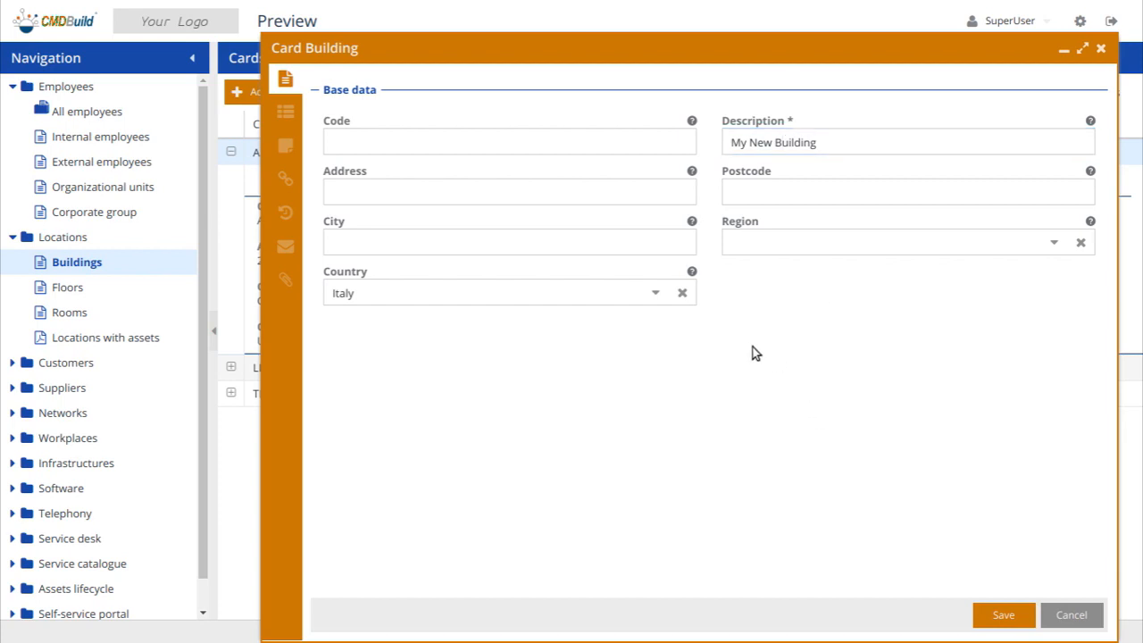
# - Set the new building's Country to United States of America and State to California, and save the card
pyautogui.click(654, 295)
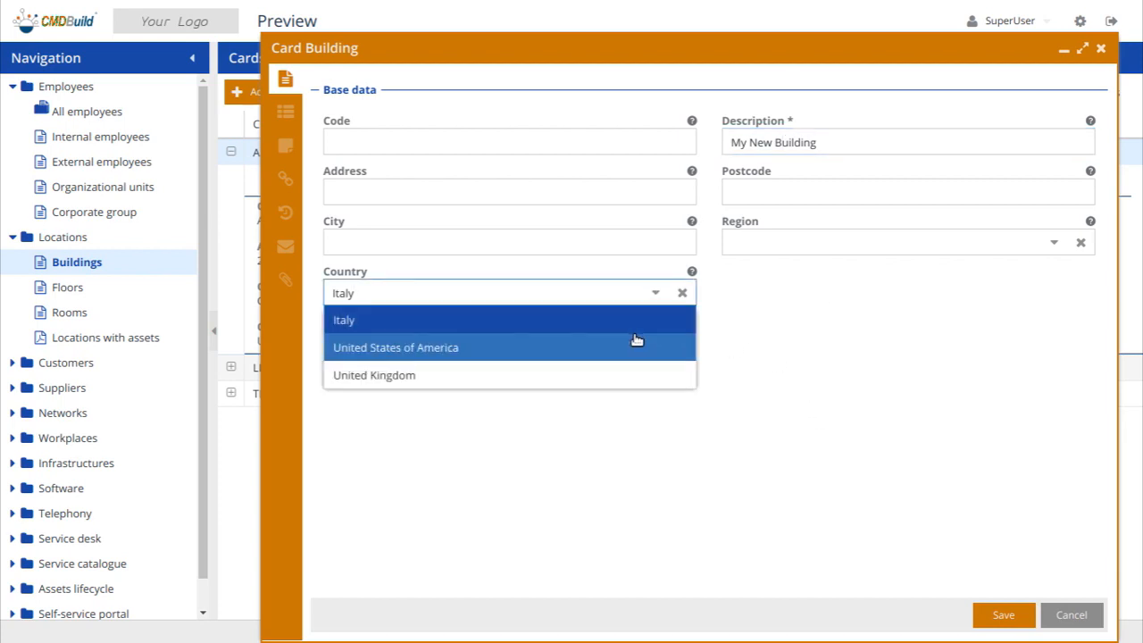
pyautogui.click(666, 339)
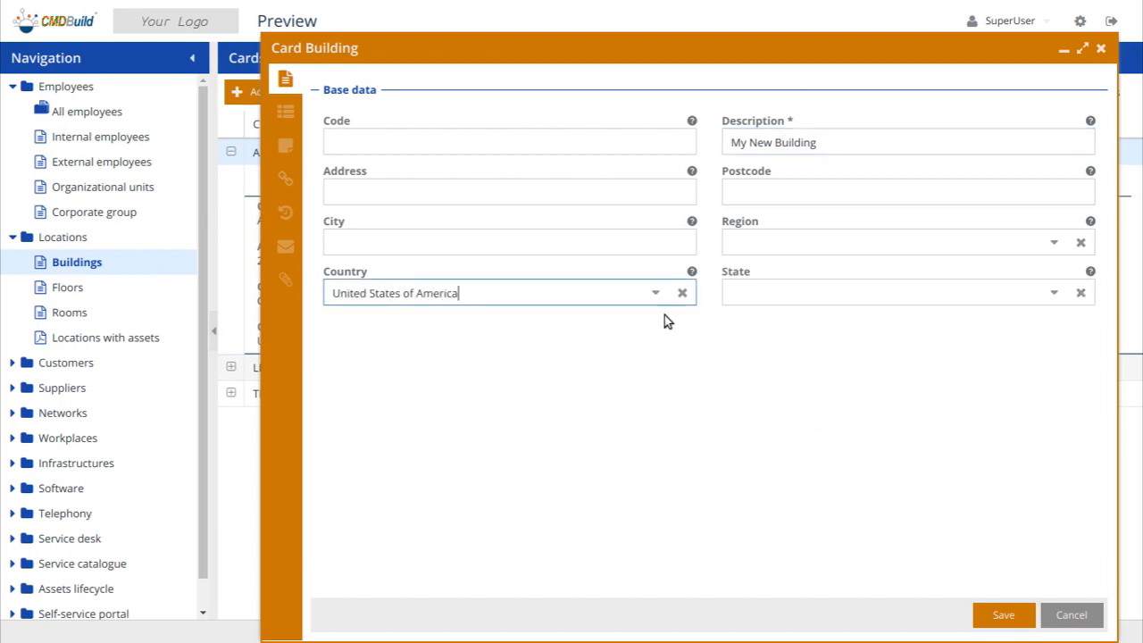
pyautogui.click(1043, 294)
pyautogui.click(991, 321)
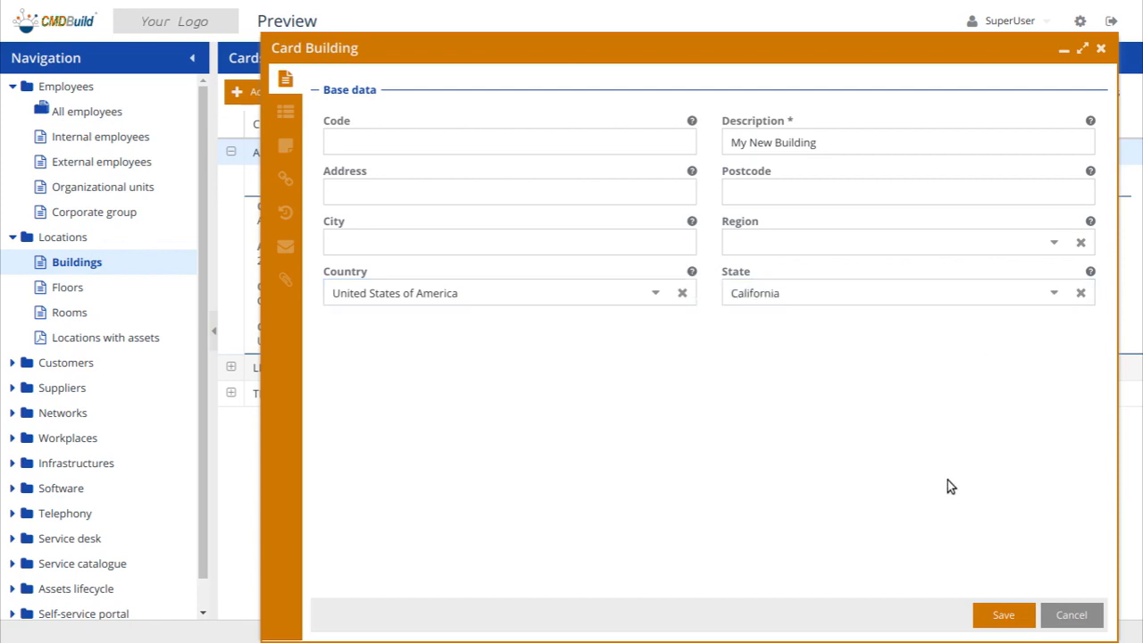
pyautogui.click(1005, 615)
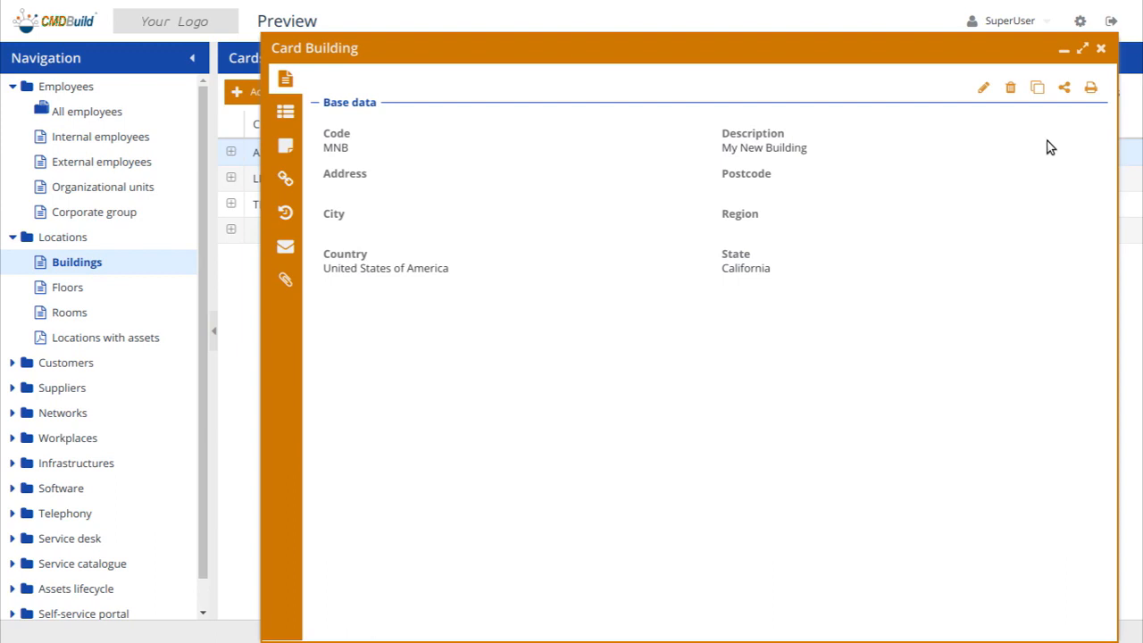
# - Start a clone of the My New Building card and close it without saving
pyautogui.click(1039, 88)
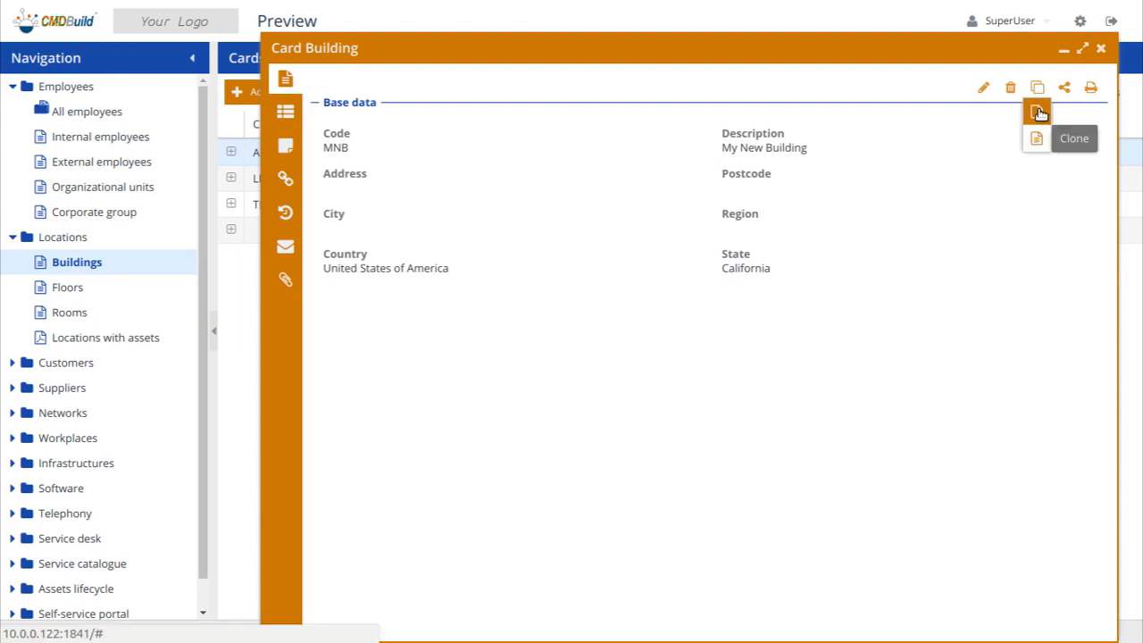
pyautogui.click(1039, 113)
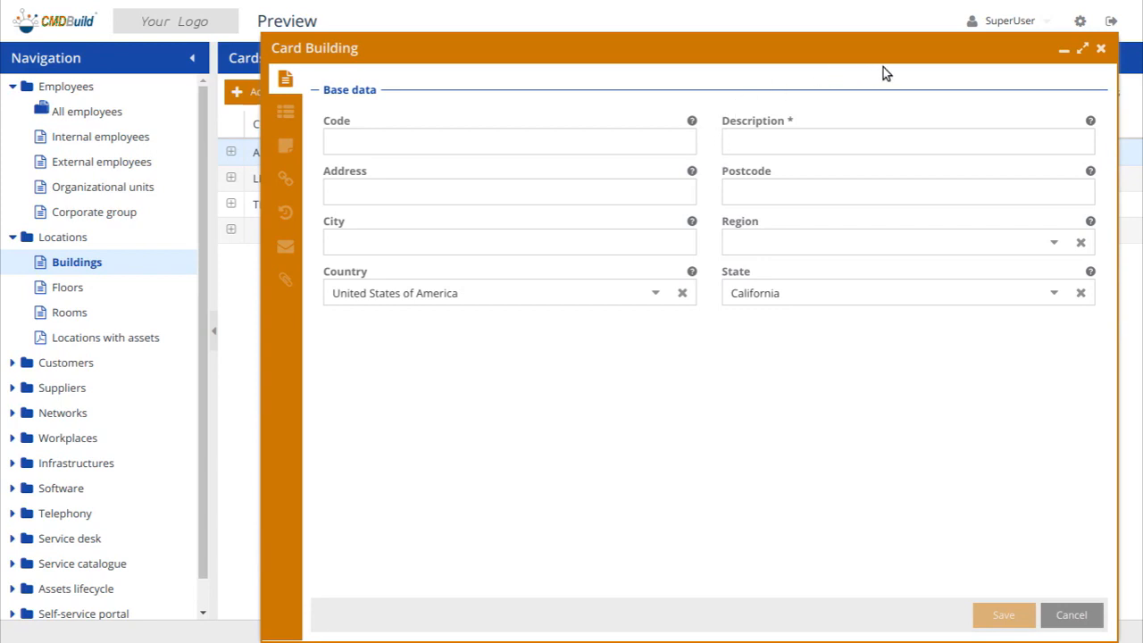
pyautogui.click(1102, 49)
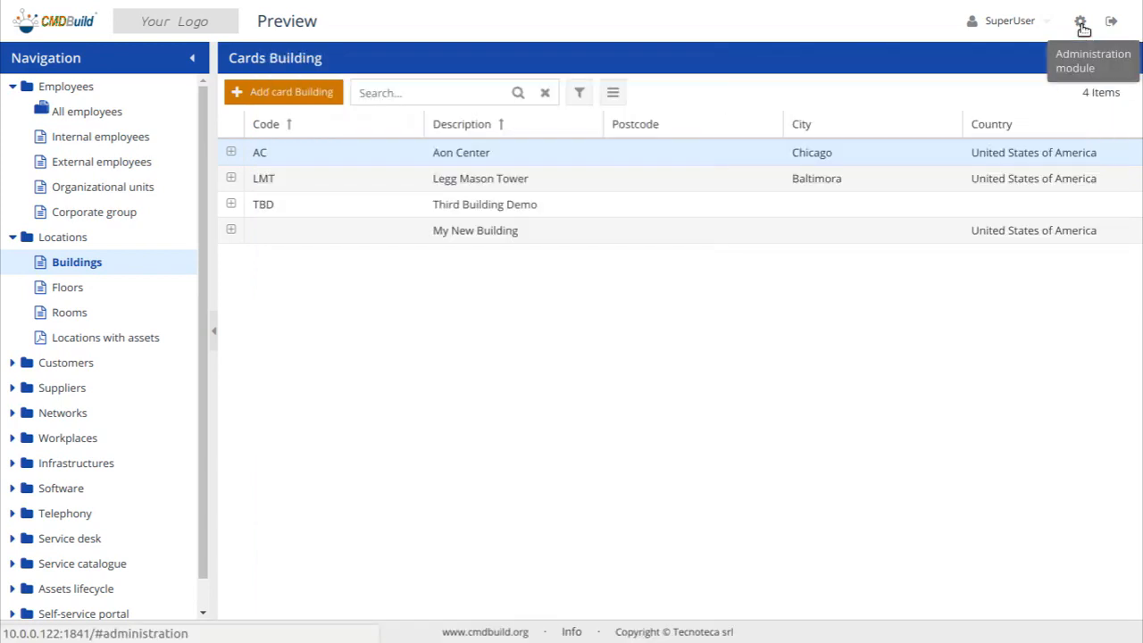
# - Open the Building class attributes in the Administration module and examine the Code attribute's general and type properties
pyautogui.click(1080, 24)
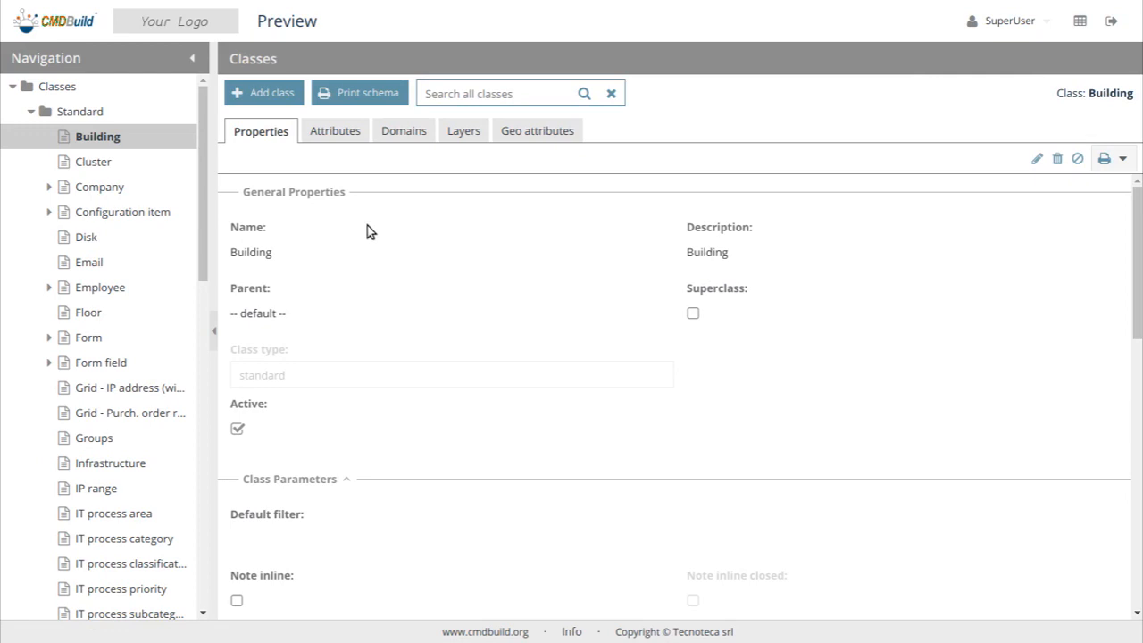
pyautogui.click(347, 131)
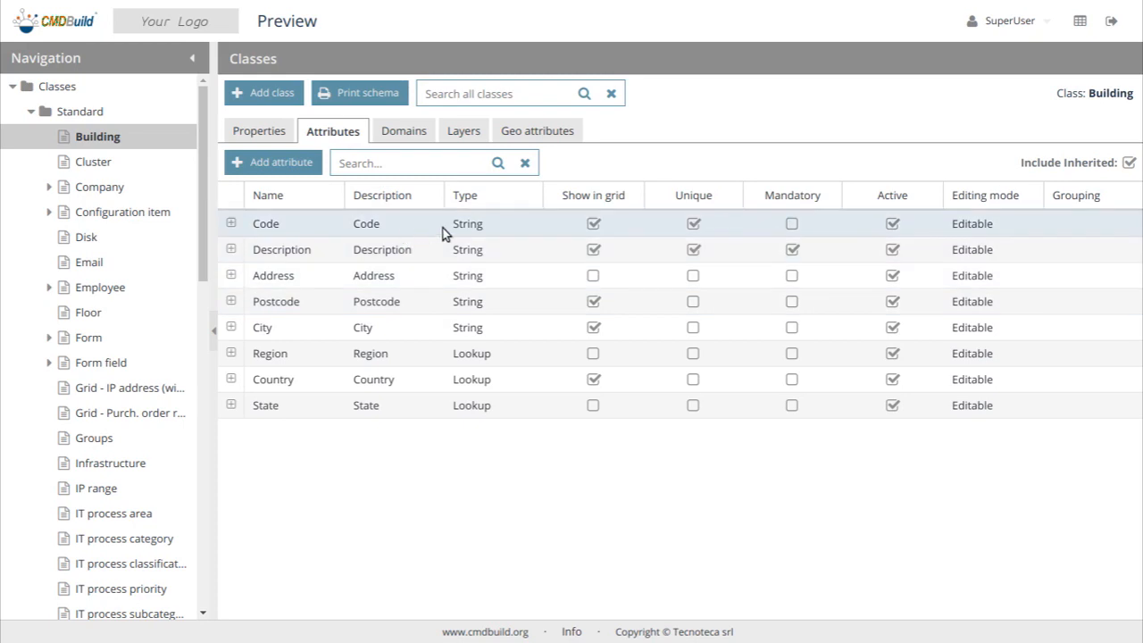
pyautogui.click(544, 230)
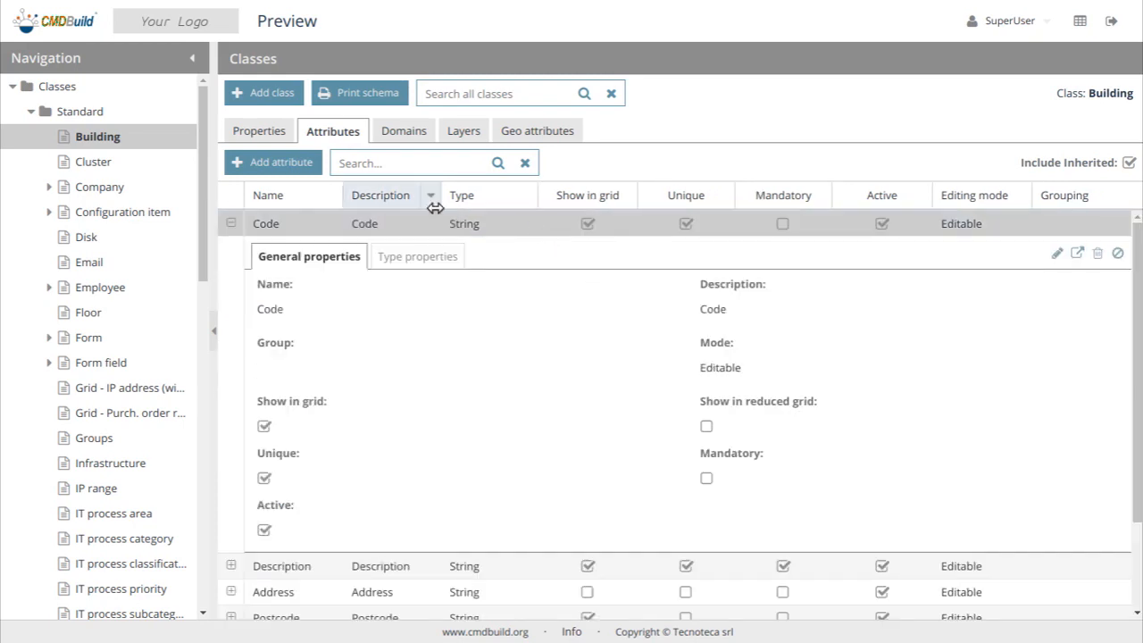
pyautogui.click(392, 259)
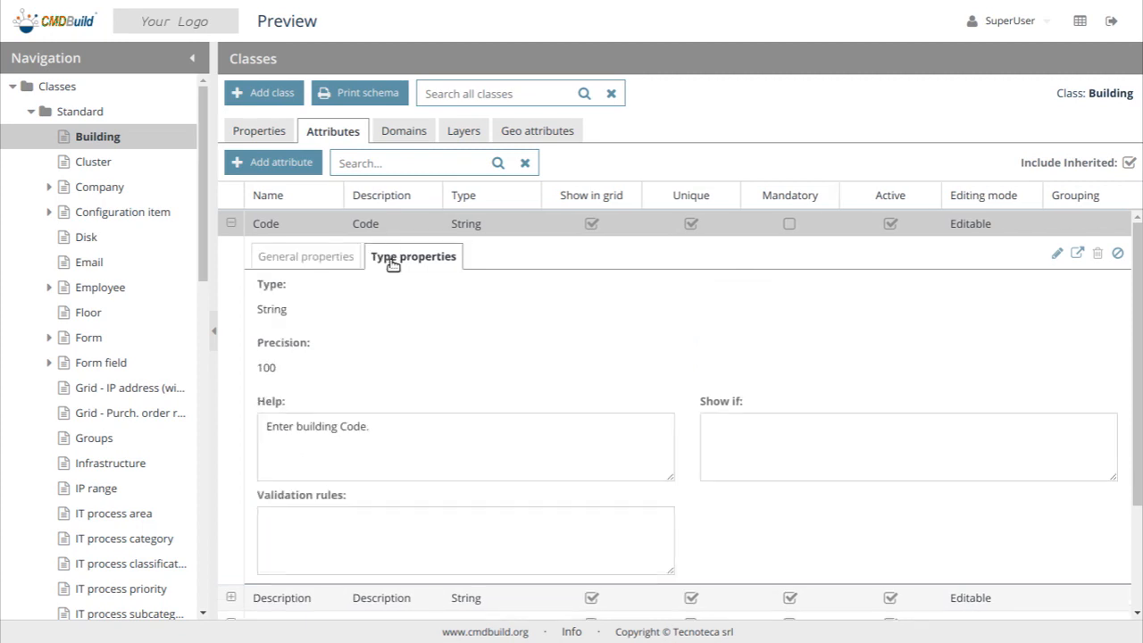
pyautogui.scroll(-1, 392, 263)
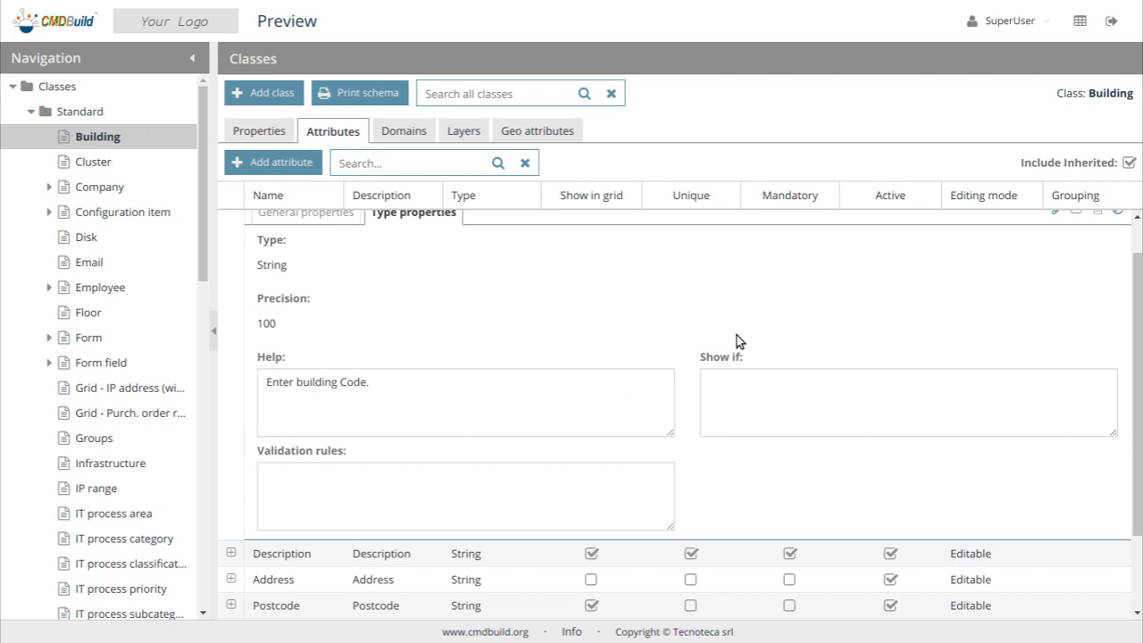
pyautogui.scroll(1, 778, 343)
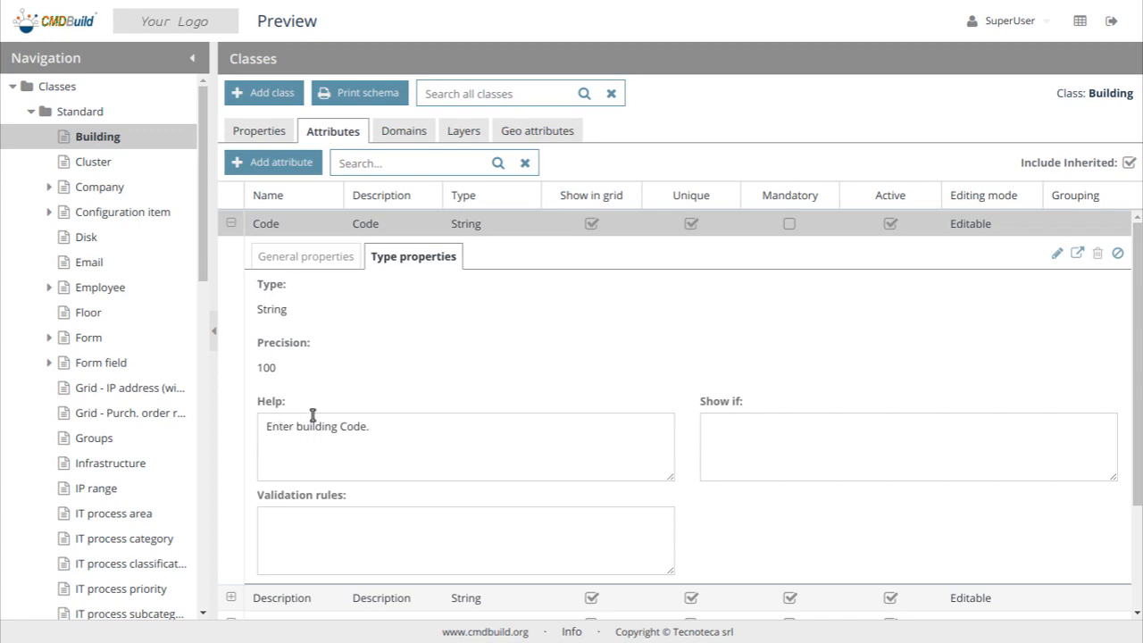
pyautogui.scroll(-1, 334, 426)
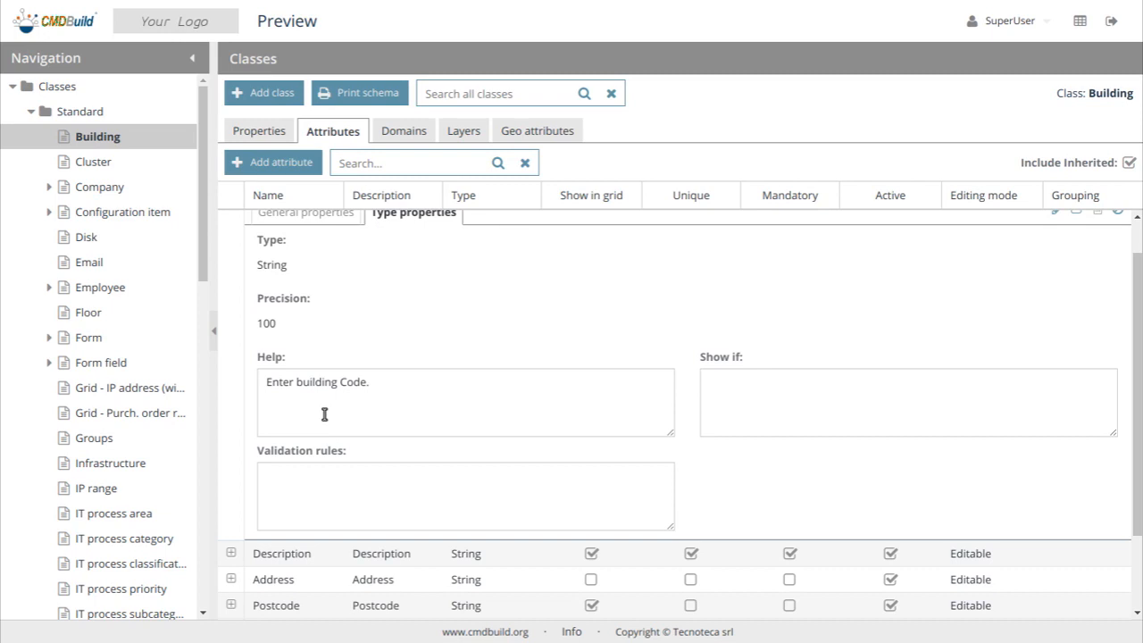
# - Examine the Postcode attribute's type properties, view its help text and validation rules in edit mode, and cancel
pyautogui.scroll(-2, 326, 411)
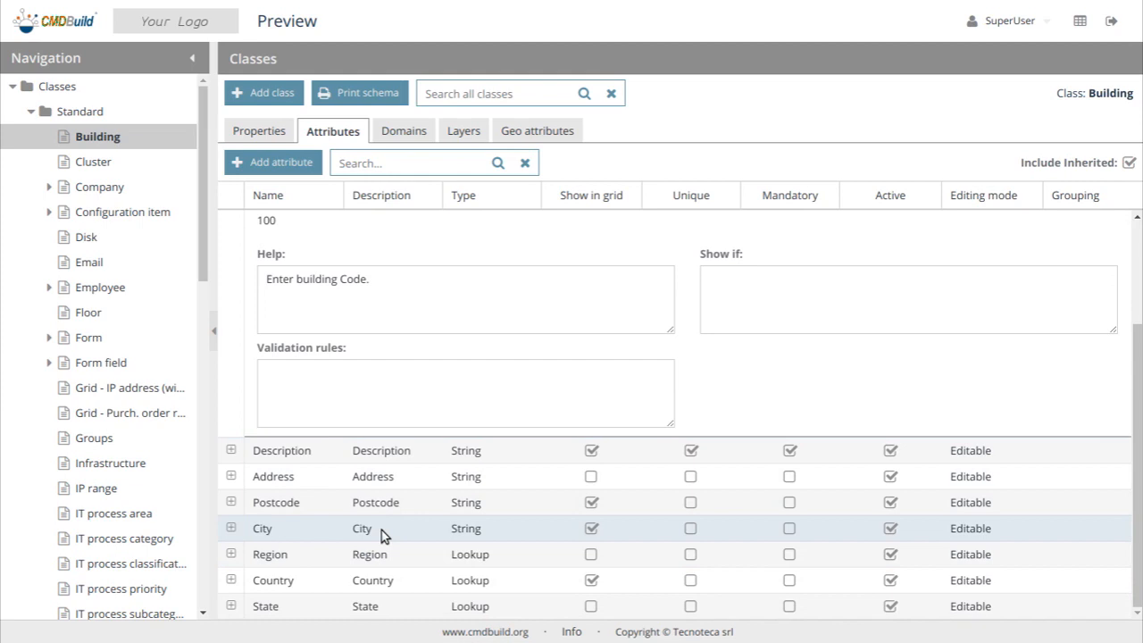
pyautogui.click(396, 509)
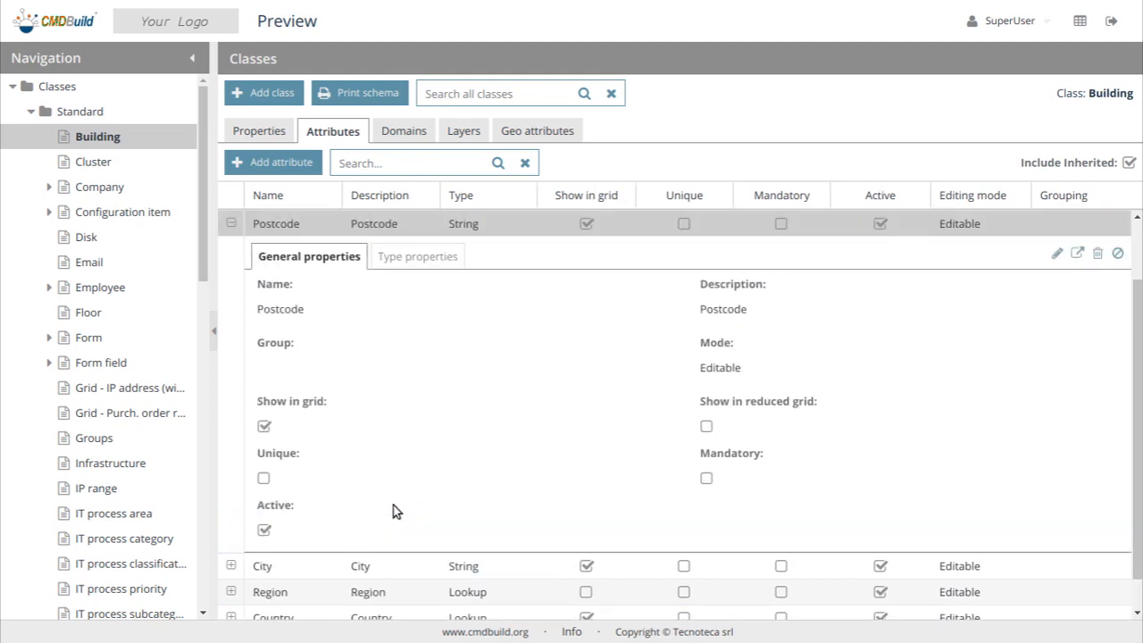
pyautogui.click(416, 257)
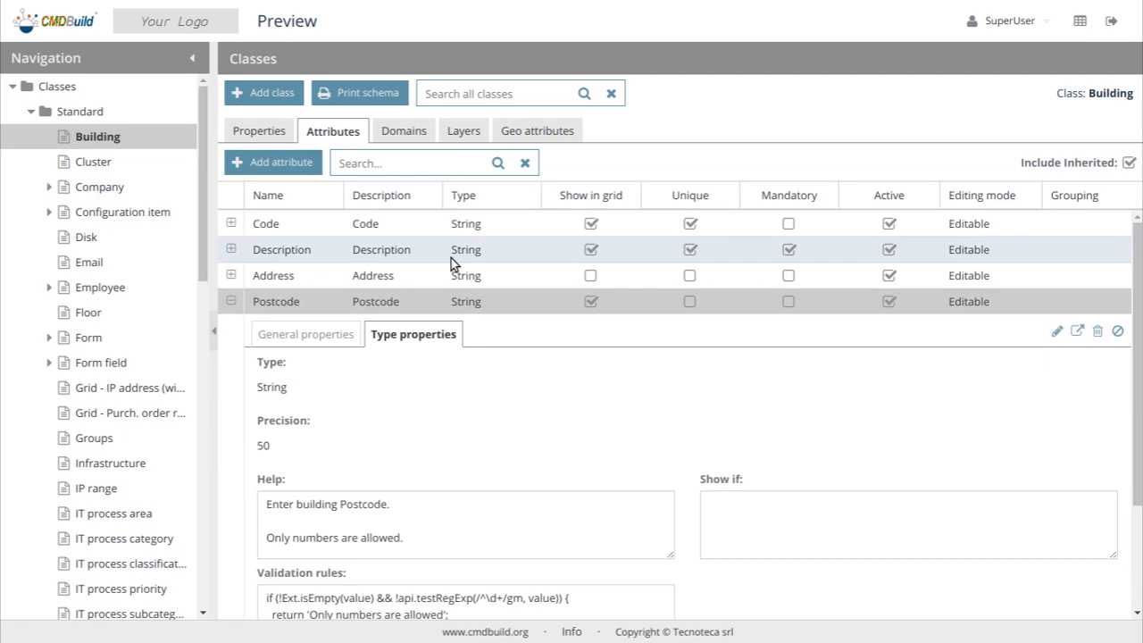
pyautogui.scroll(-2, 472, 367)
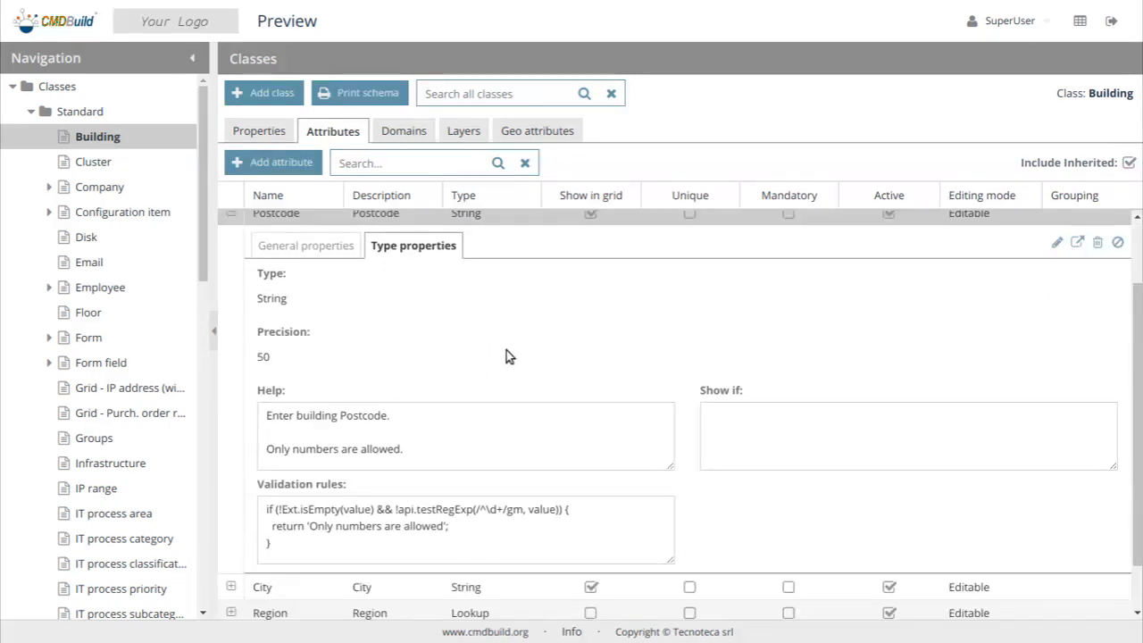
pyautogui.click(1057, 243)
pyautogui.scroll(-3, 907, 214)
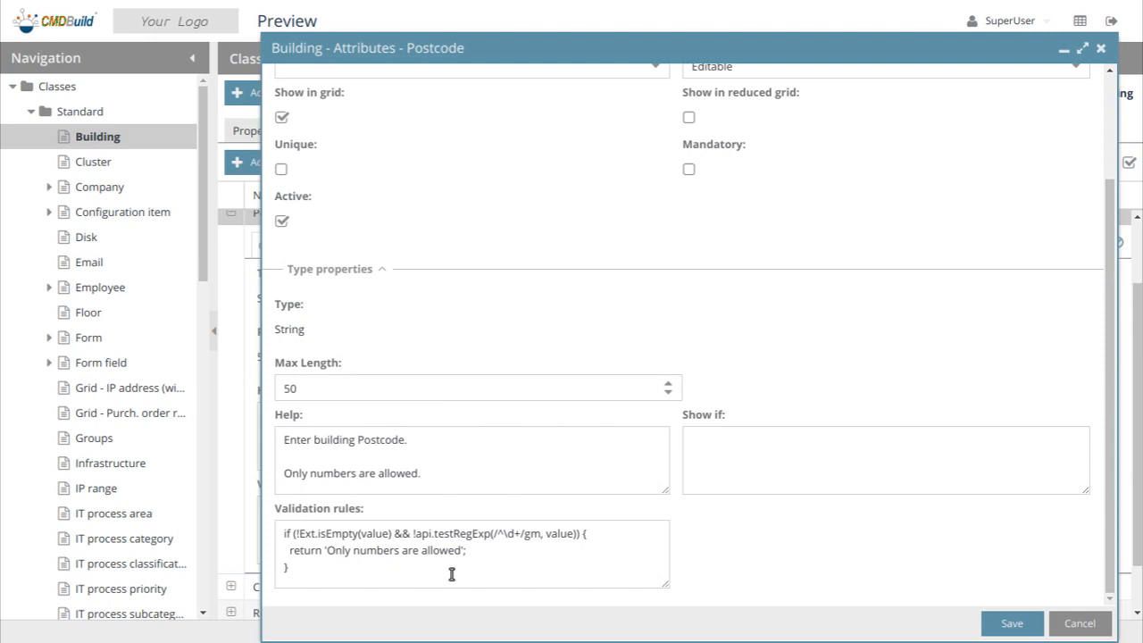
pyautogui.click(1078, 623)
# - Examine the State attribute's type properties in edit mode, including its help text and Show if script, and cancel
pyautogui.scroll(-1, 865, 431)
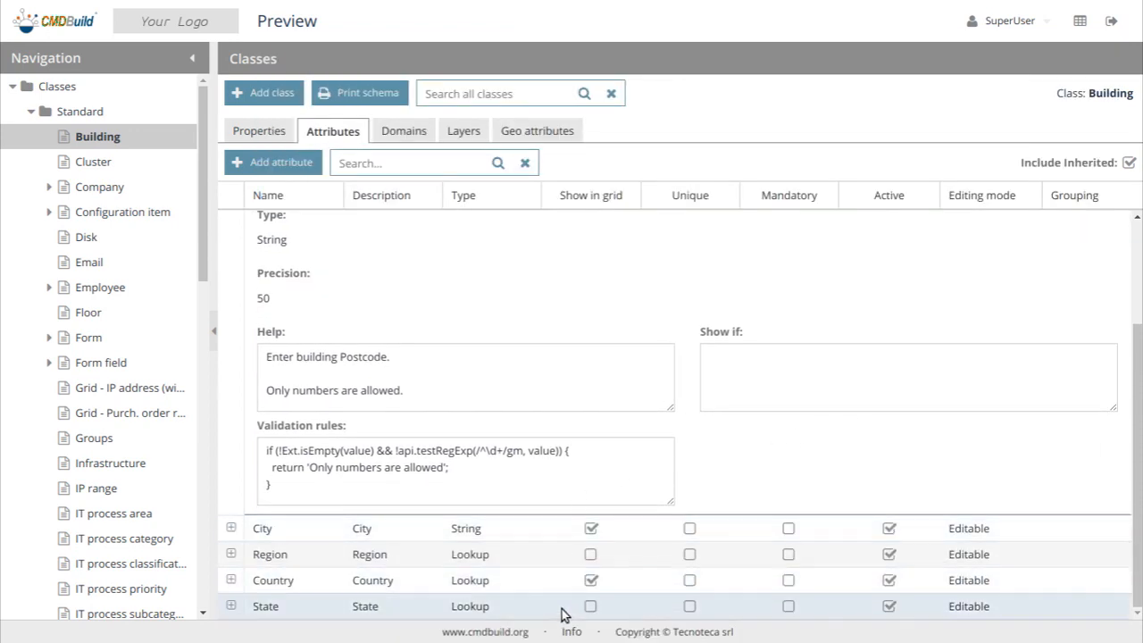
pyautogui.click(563, 607)
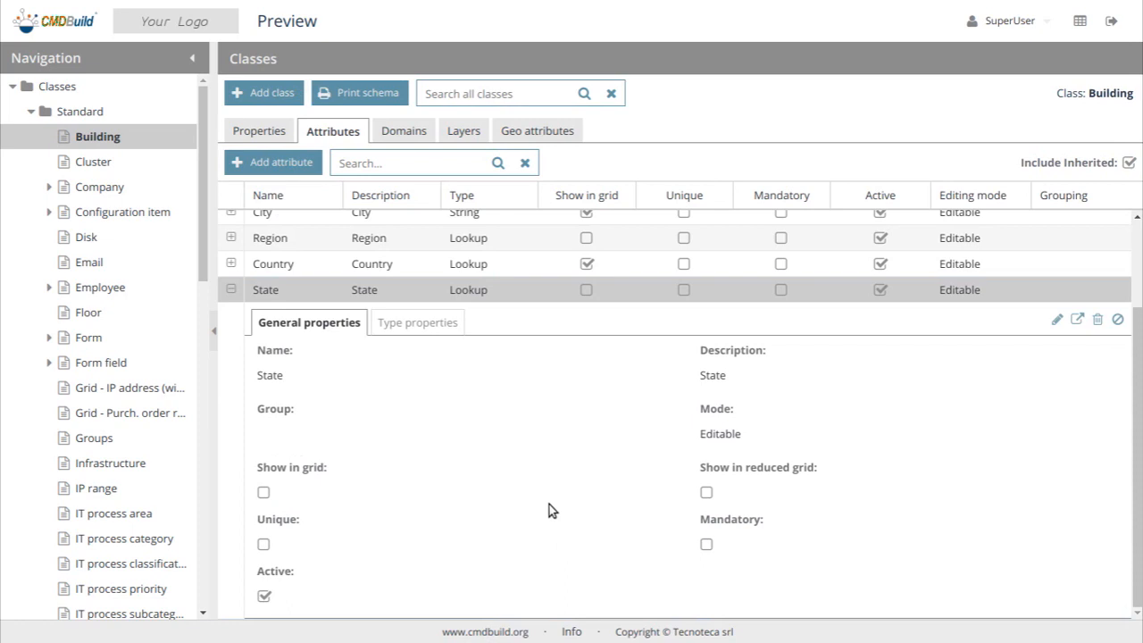
pyautogui.click(1057, 320)
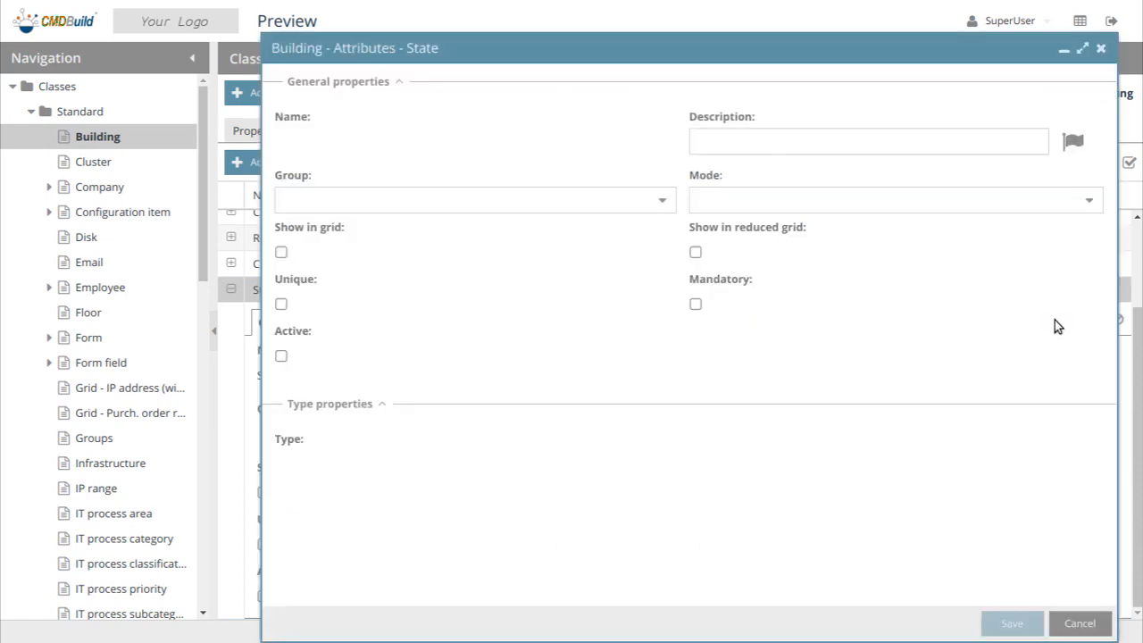
pyautogui.scroll(-3, 920, 313)
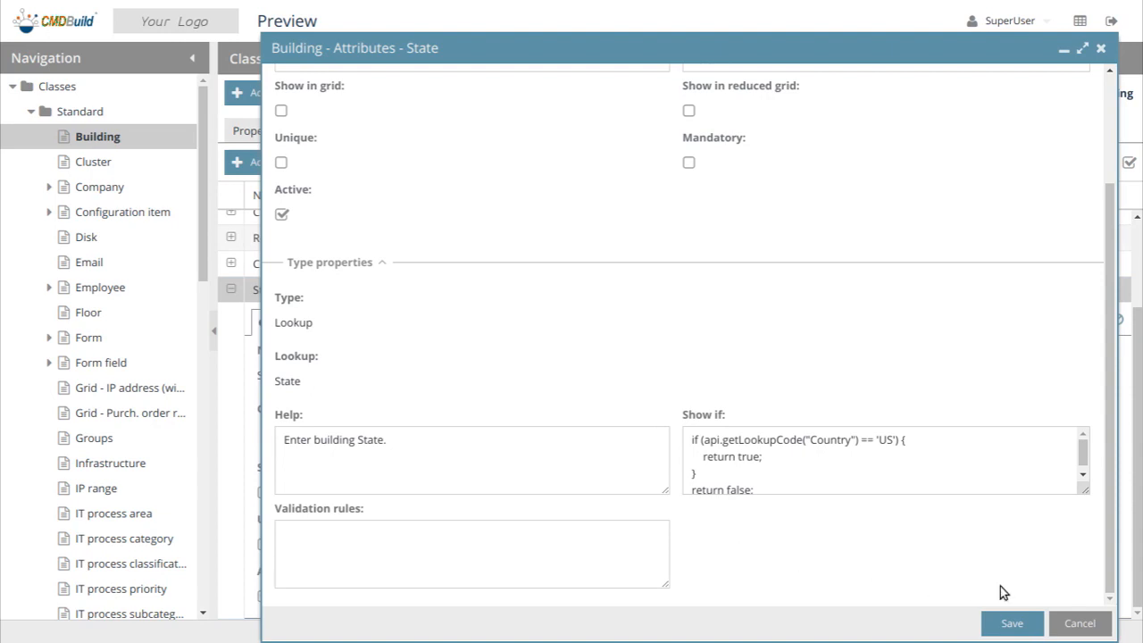
pyautogui.click(1073, 623)
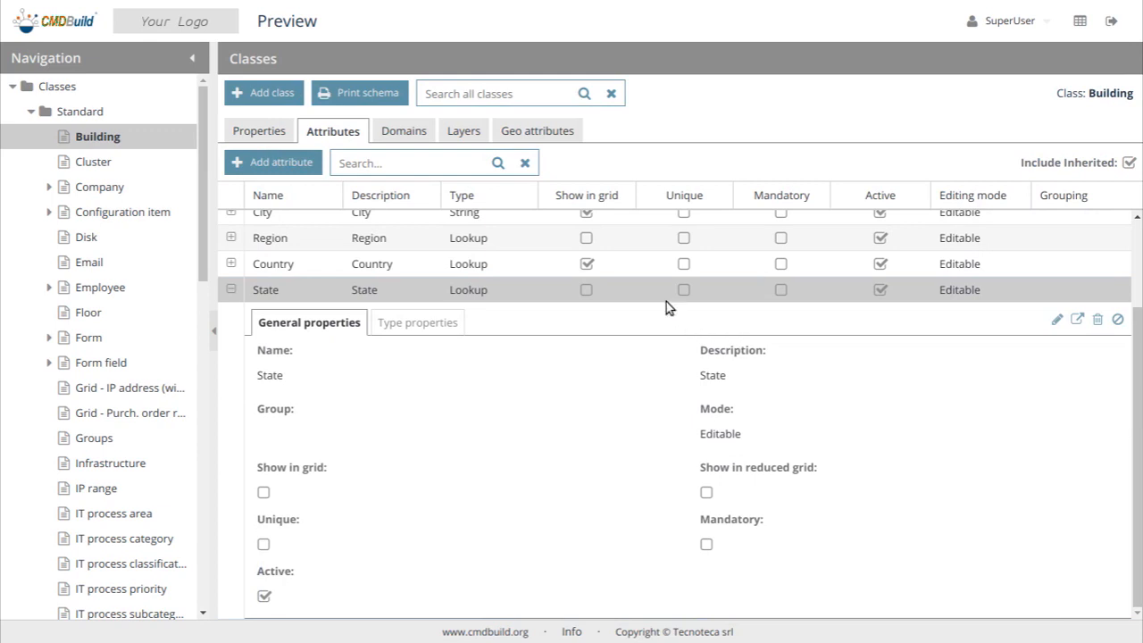
# - Open the Building class properties in edit mode and examine the general properties
pyautogui.click(258, 131)
pyautogui.scroll(-2, 284, 202)
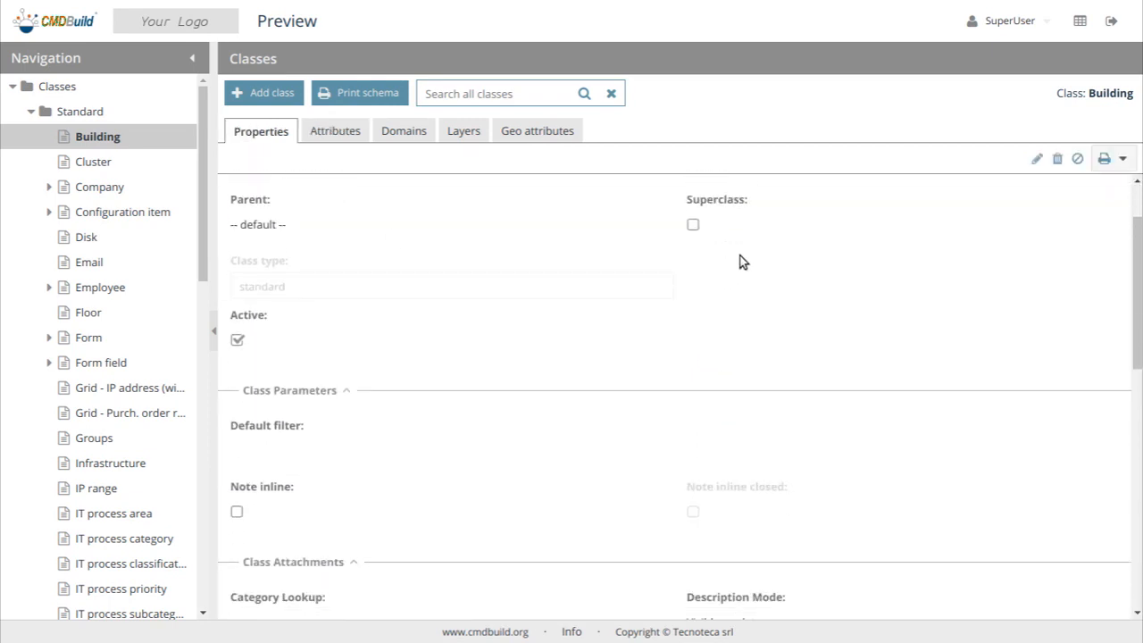
pyautogui.scroll(-1, 740, 257)
pyautogui.scroll(3, 738, 252)
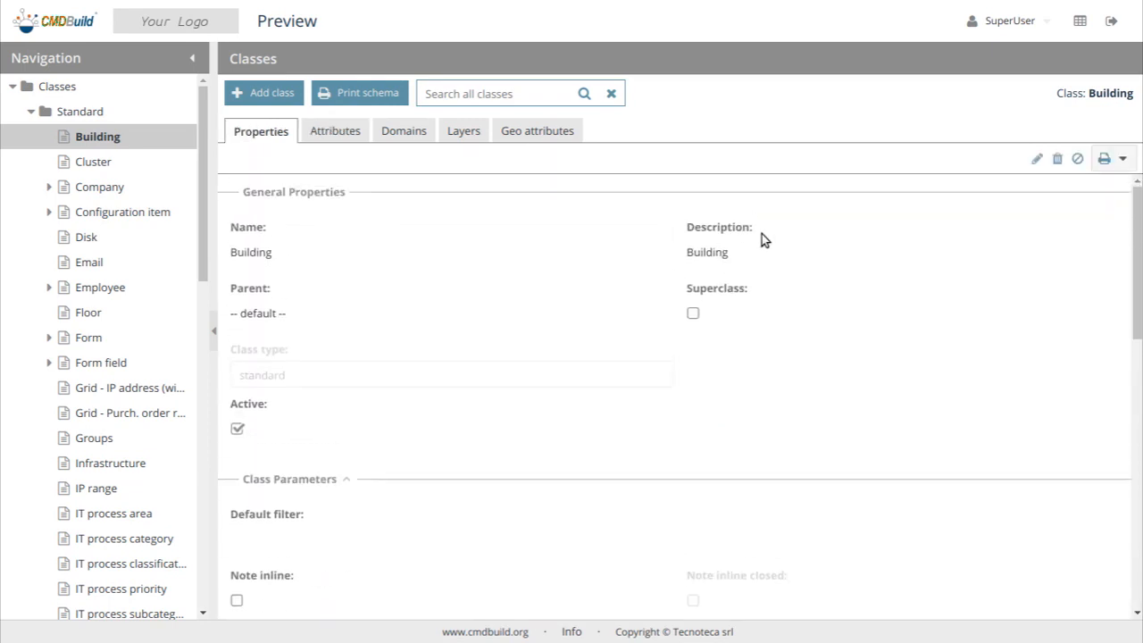
pyautogui.click(1036, 163)
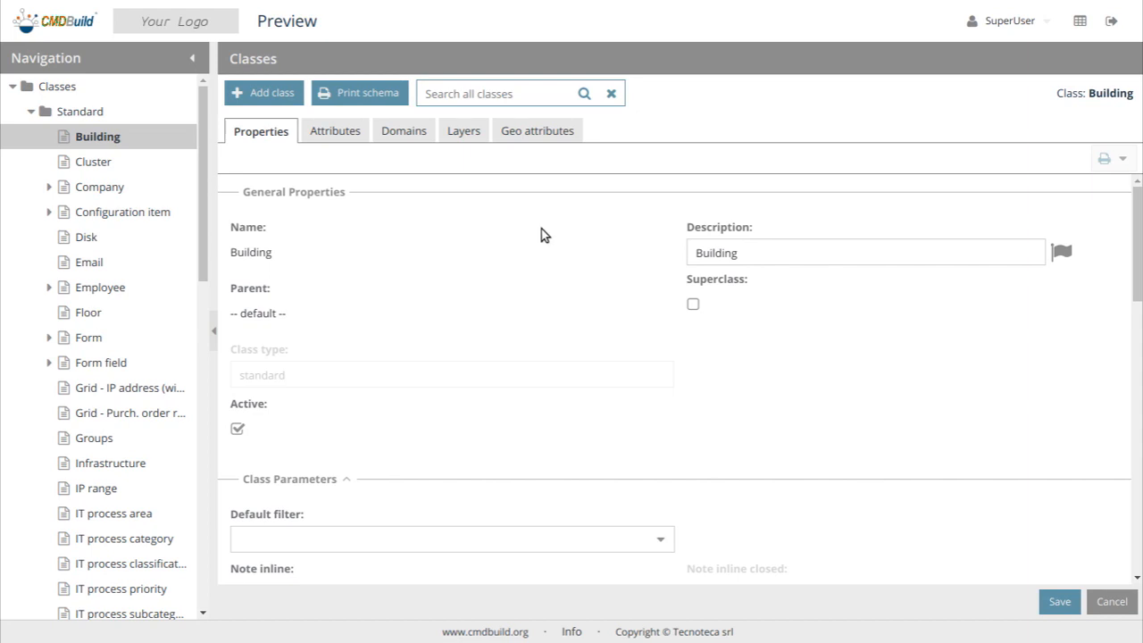
pyautogui.scroll(-1, 545, 234)
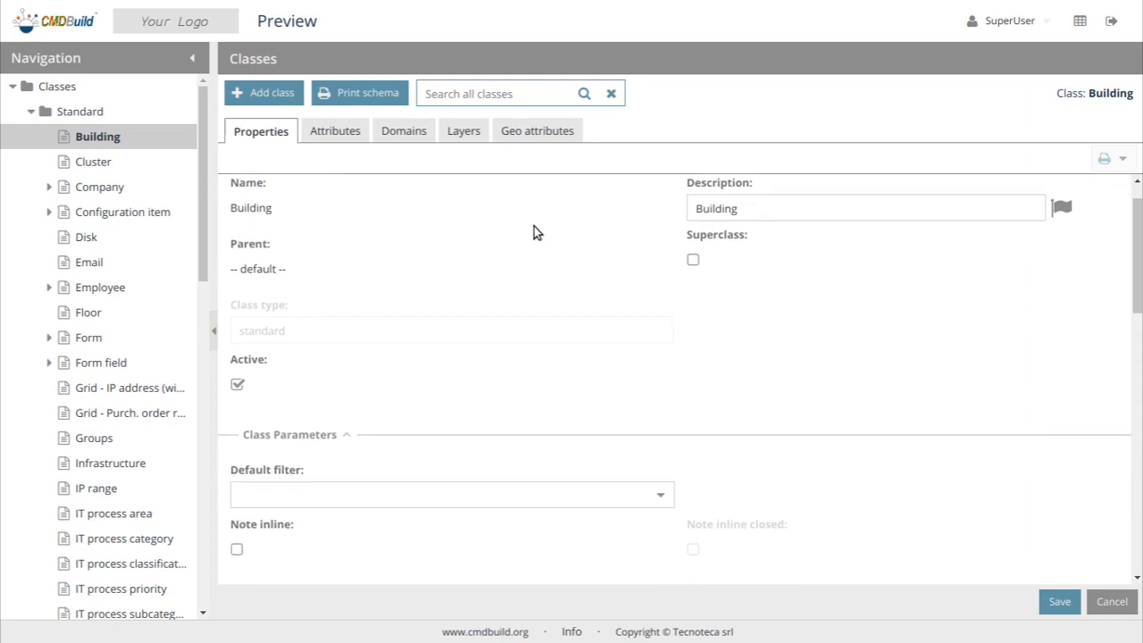
pyautogui.scroll(-1, 548, 217)
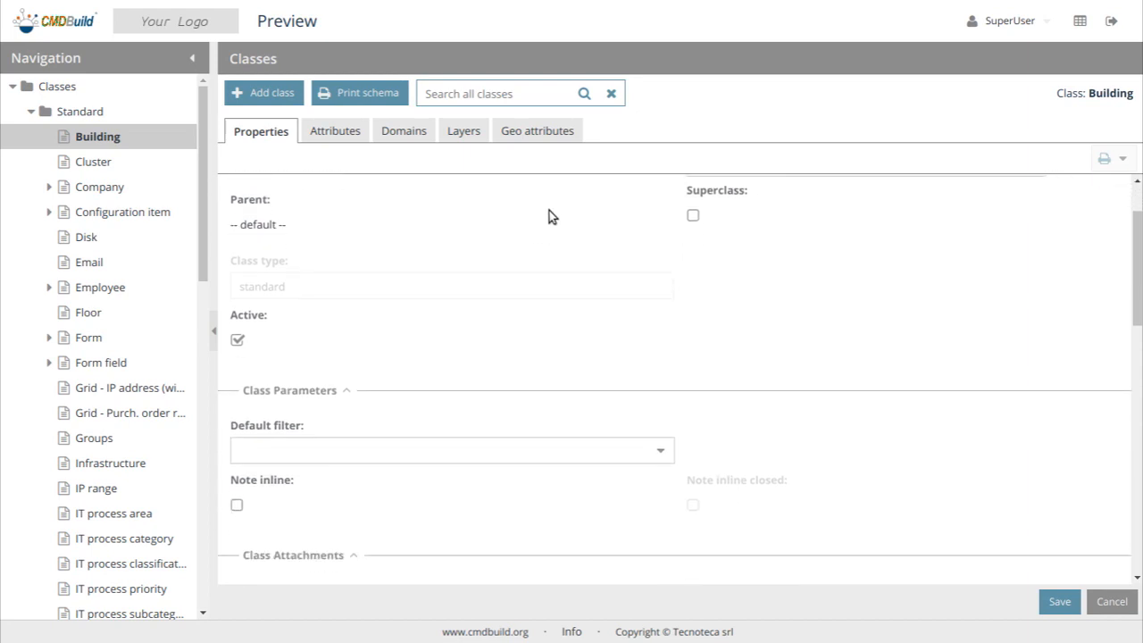
pyautogui.scroll(1, 530, 217)
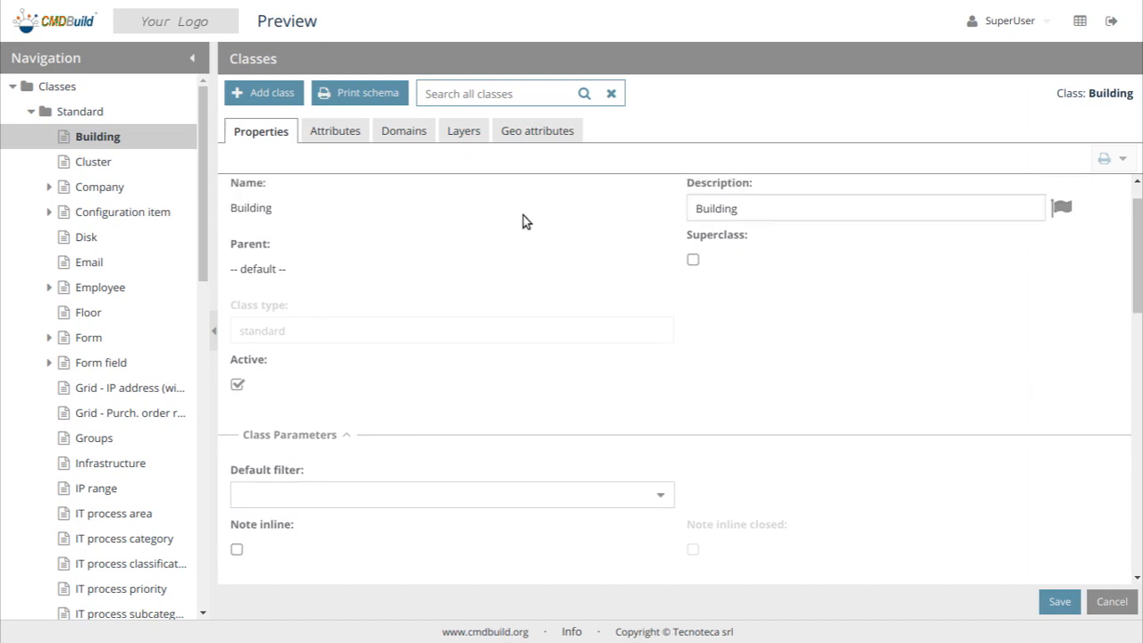
pyautogui.scroll(1, 539, 287)
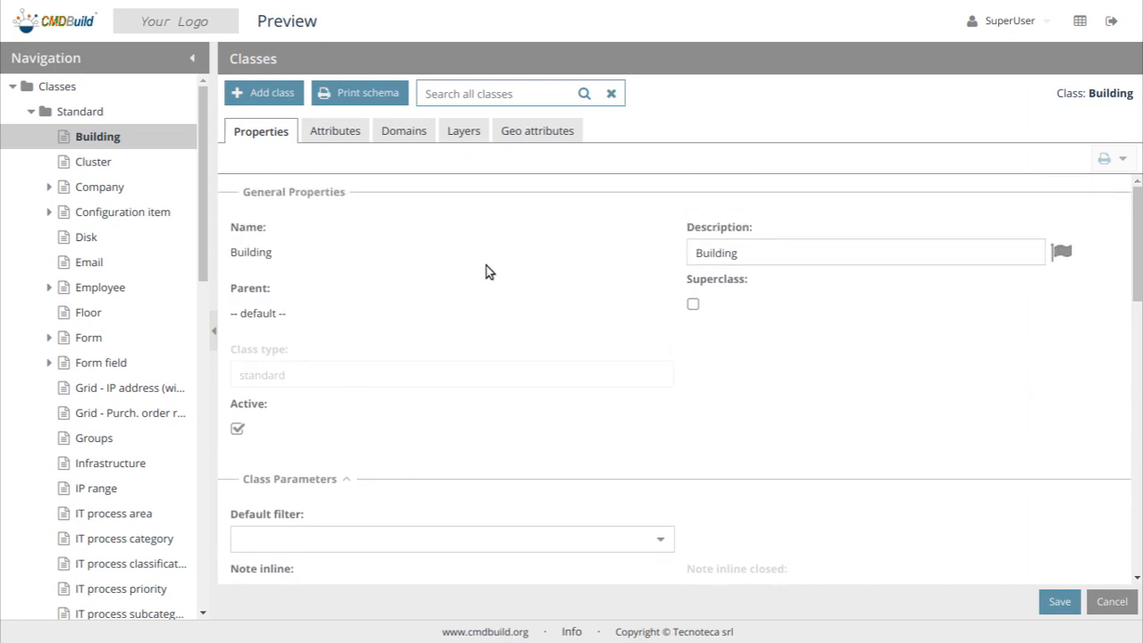
# - Examine the Building class's parameters, attachment settings and data cards sorting
pyautogui.scroll(-3, 489, 271)
pyautogui.scroll(-2, 491, 242)
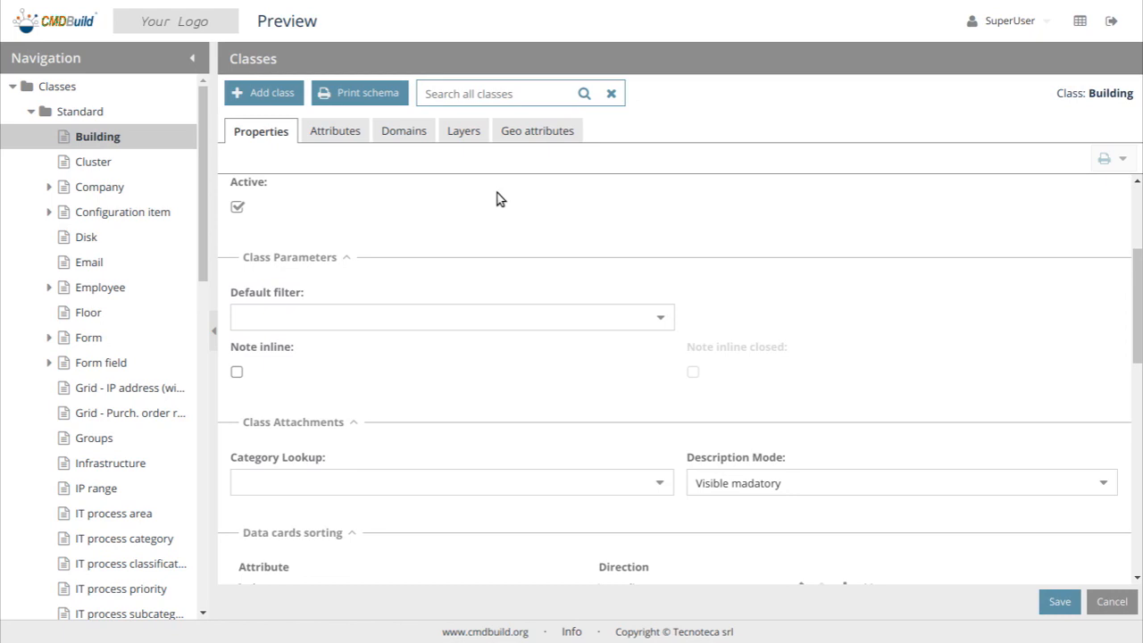
pyautogui.scroll(-1, 904, 270)
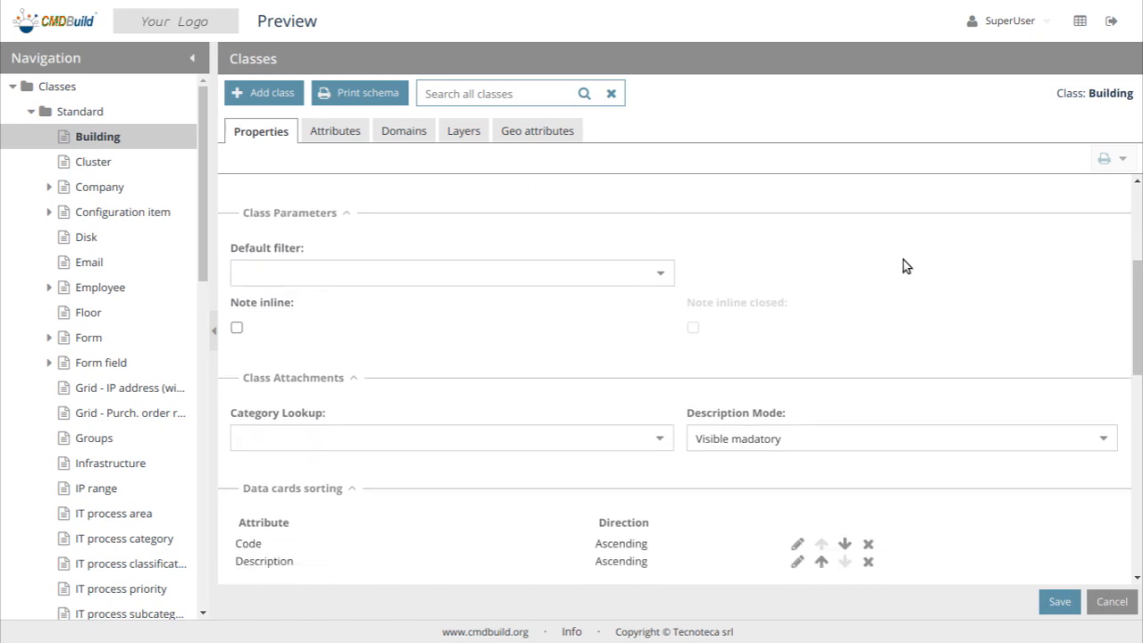
pyautogui.scroll(-1, 904, 266)
pyautogui.scroll(-2, 904, 261)
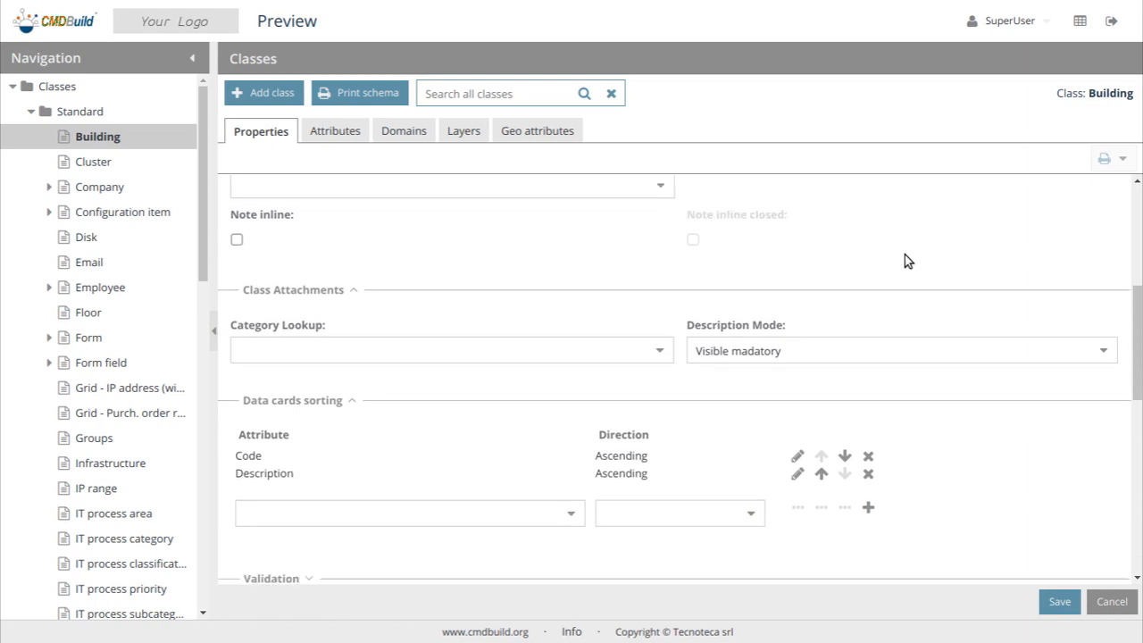
pyautogui.scroll(-1, 905, 259)
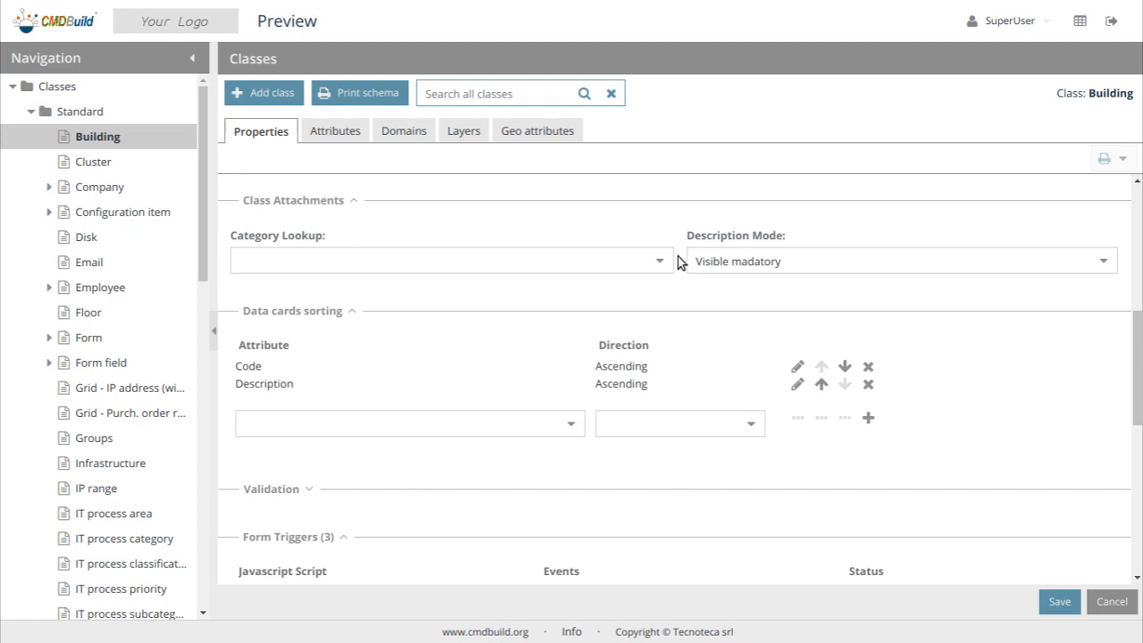
# - Examine the Building class's validation rule and form triggers, view the After insert, After clone trigger script, and cancel its editing
pyautogui.scroll(-1, 678, 256)
pyautogui.scroll(-1, 680, 249)
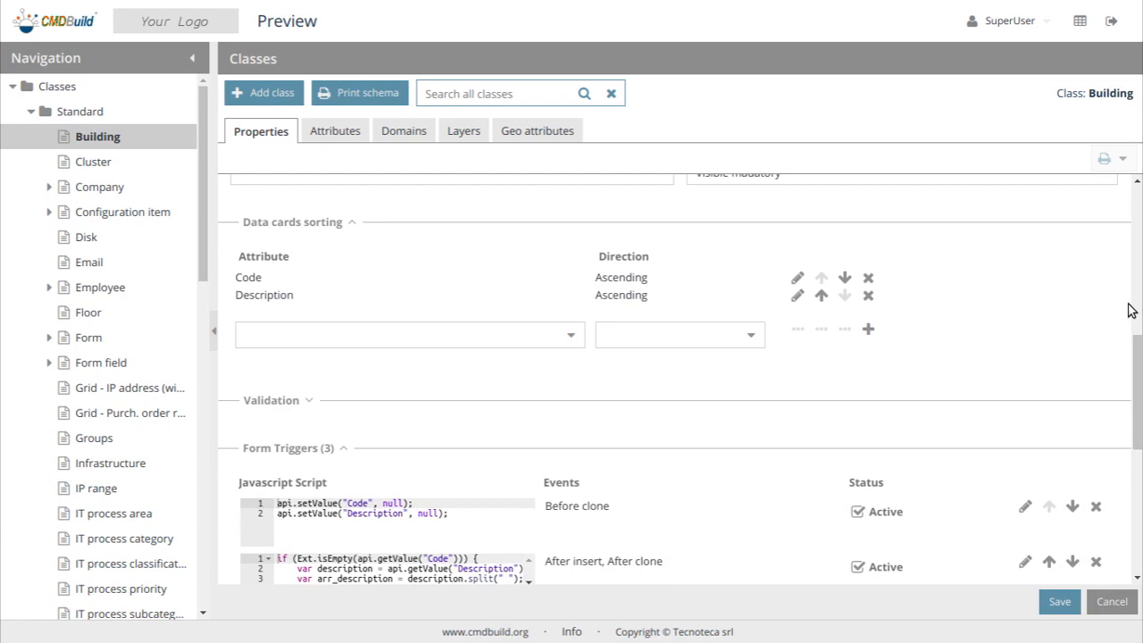
pyautogui.scroll(-1, 1130, 309)
pyautogui.scroll(-5, 1125, 299)
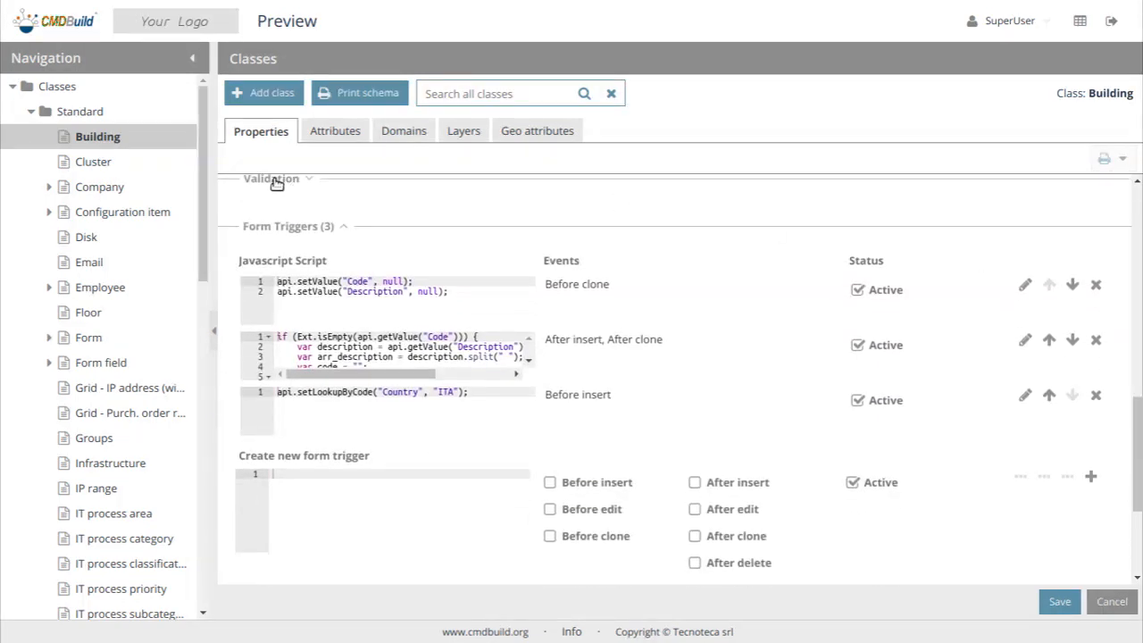
pyautogui.click(277, 179)
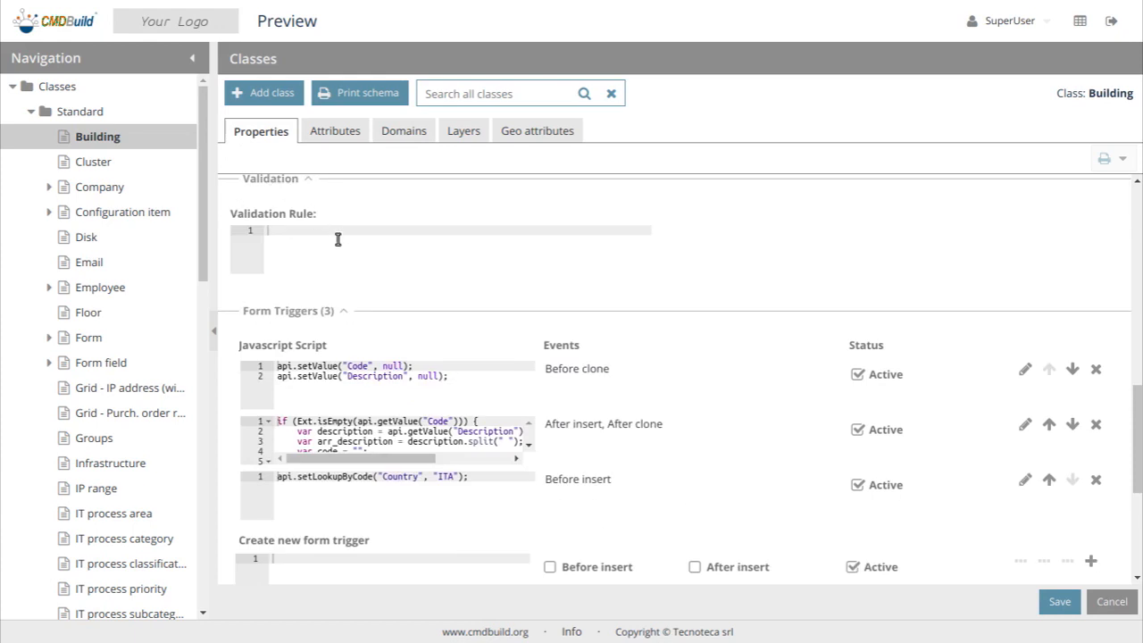
pyautogui.scroll(-2, 338, 240)
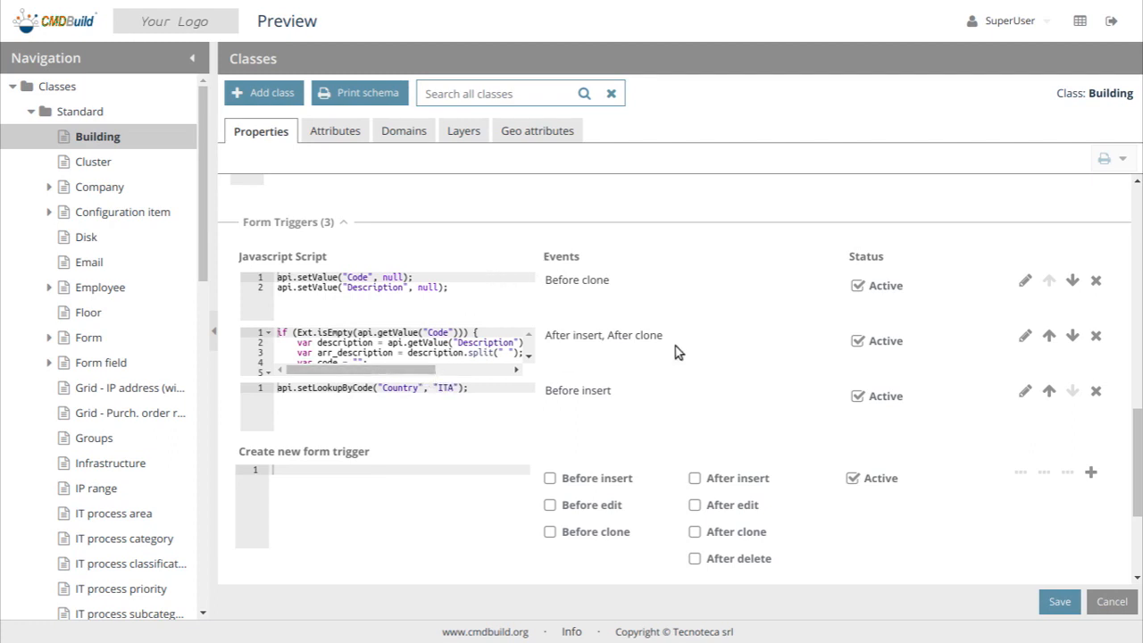
pyautogui.click(1023, 337)
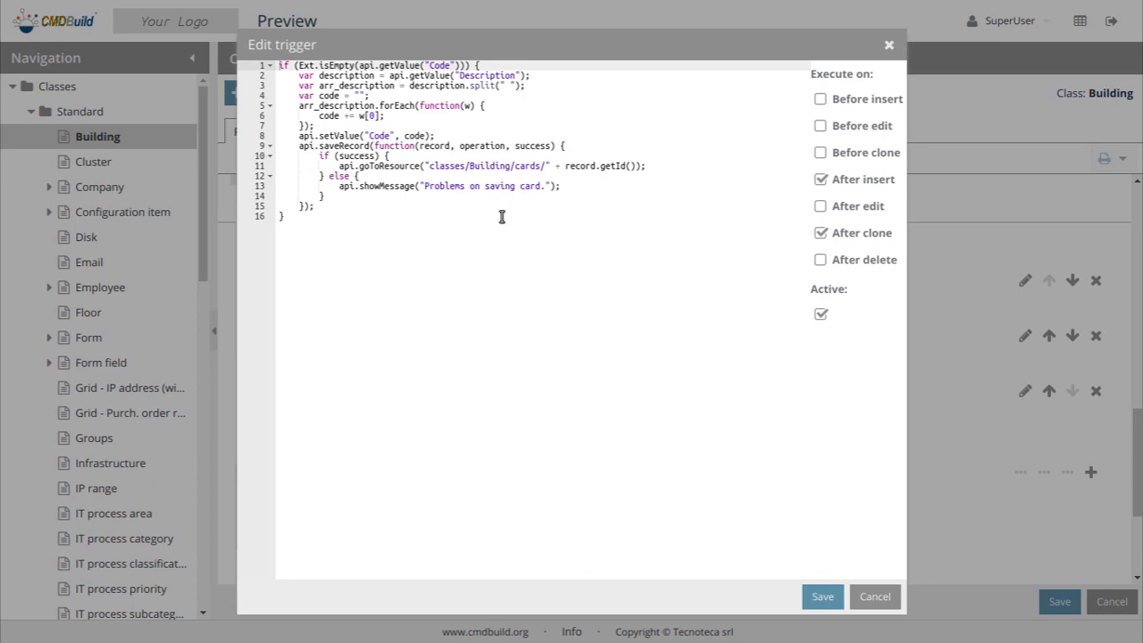
pyautogui.click(875, 596)
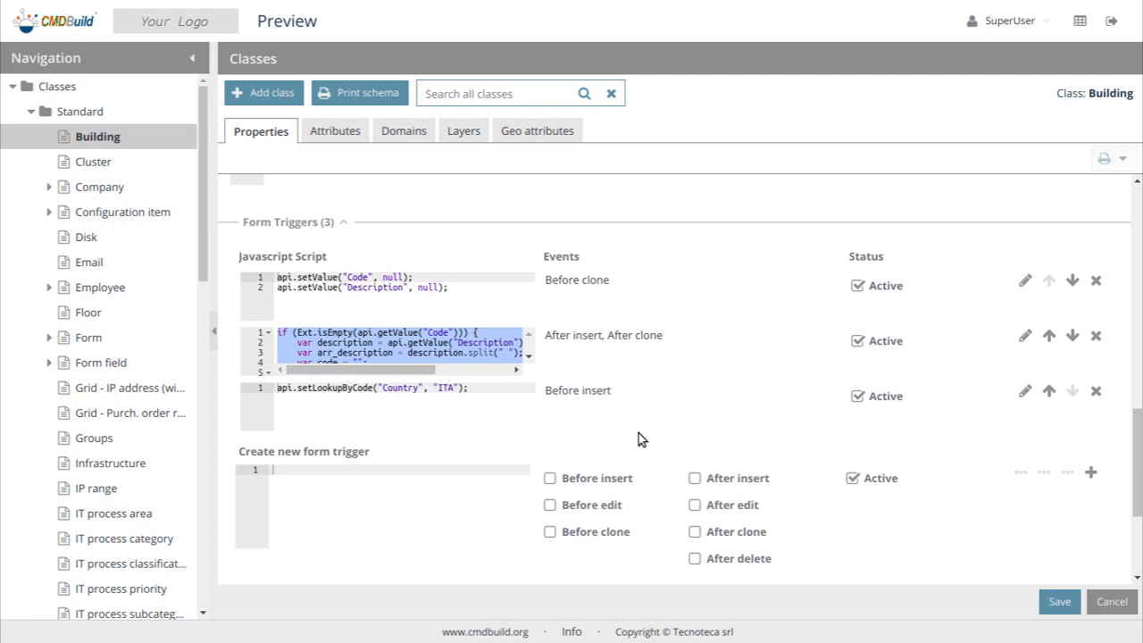
# - Return to the Data management module and open the All computers list under Workplaces
pyautogui.click(1001, 20)
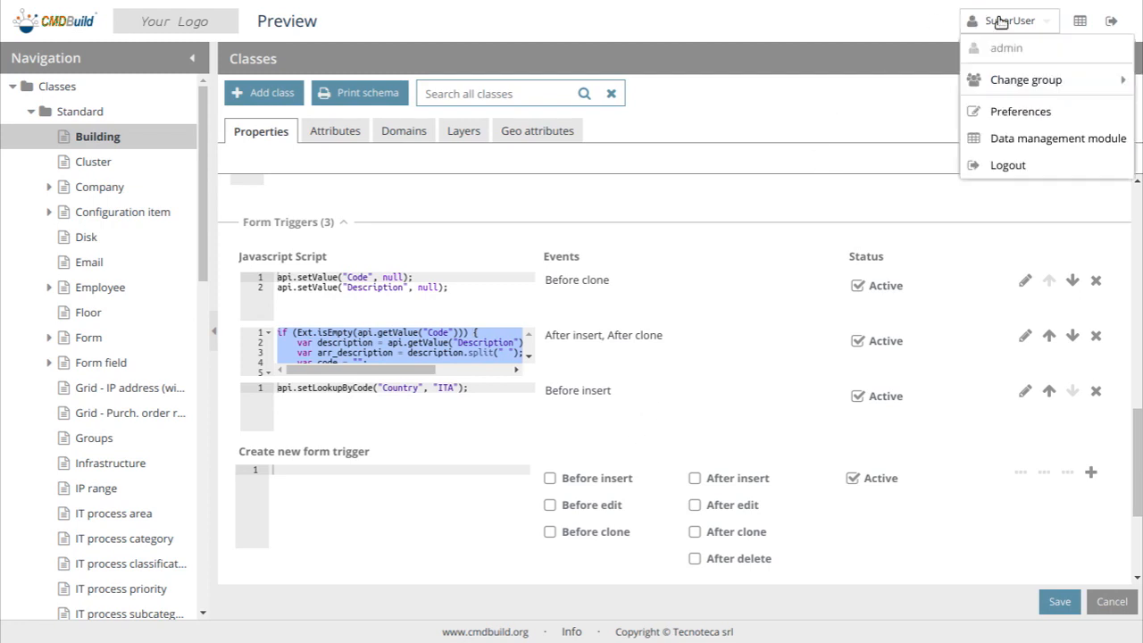
pyautogui.click(1024, 140)
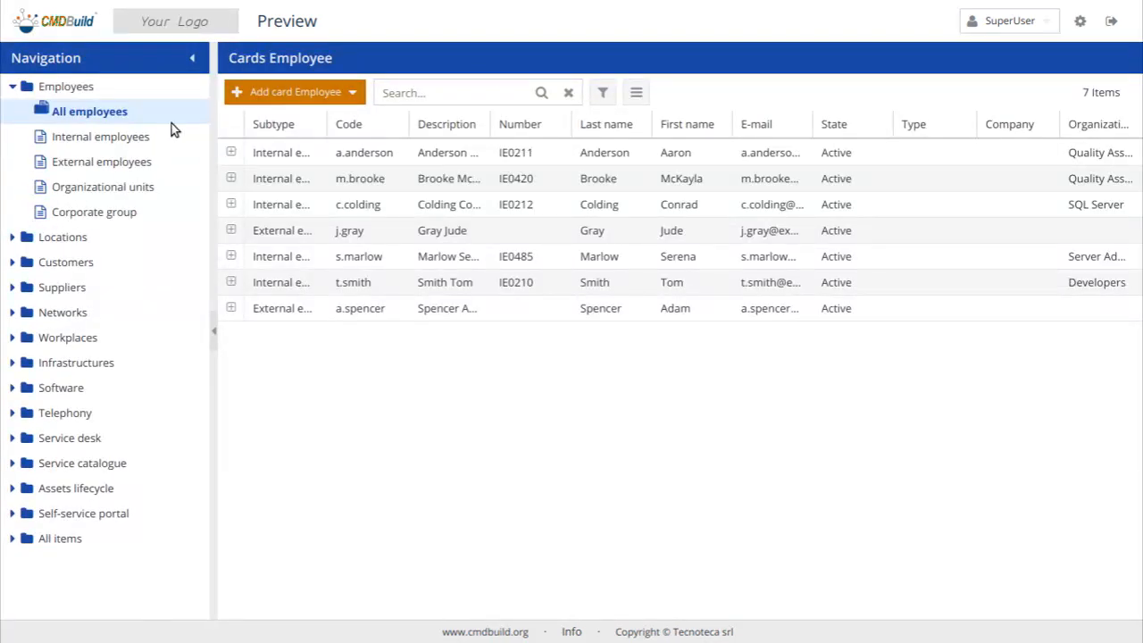
pyautogui.click(13, 339)
pyautogui.click(76, 365)
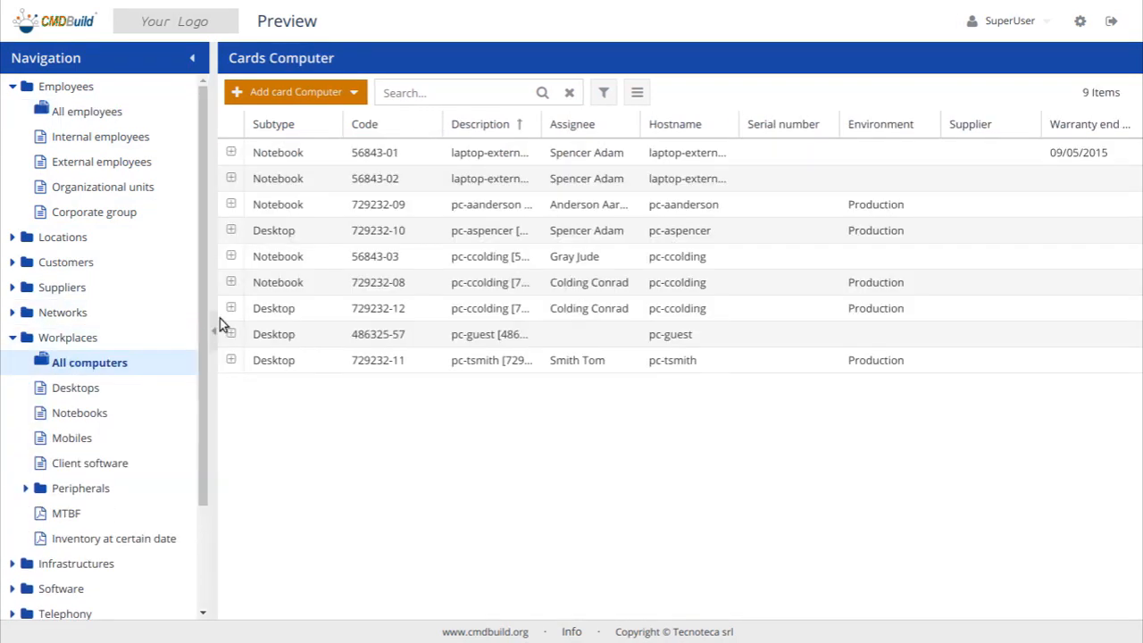
# - Review the context actions for computer cards without a selection and with notebook 56843-01 selected, and enable multi selection
pyautogui.click(636, 97)
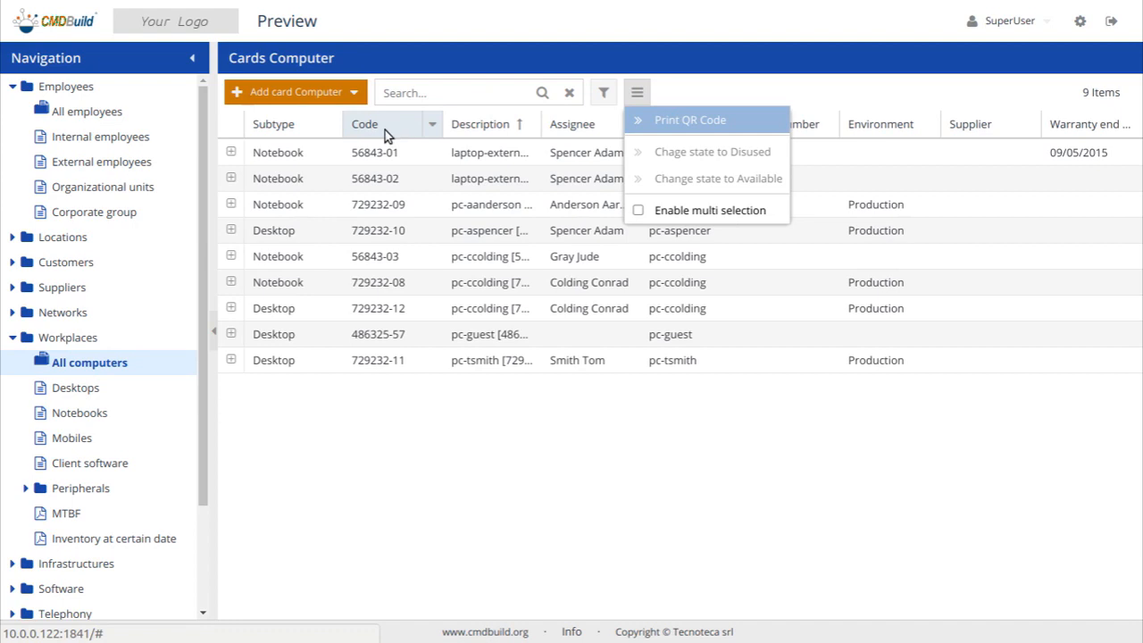
pyautogui.click(720, 89)
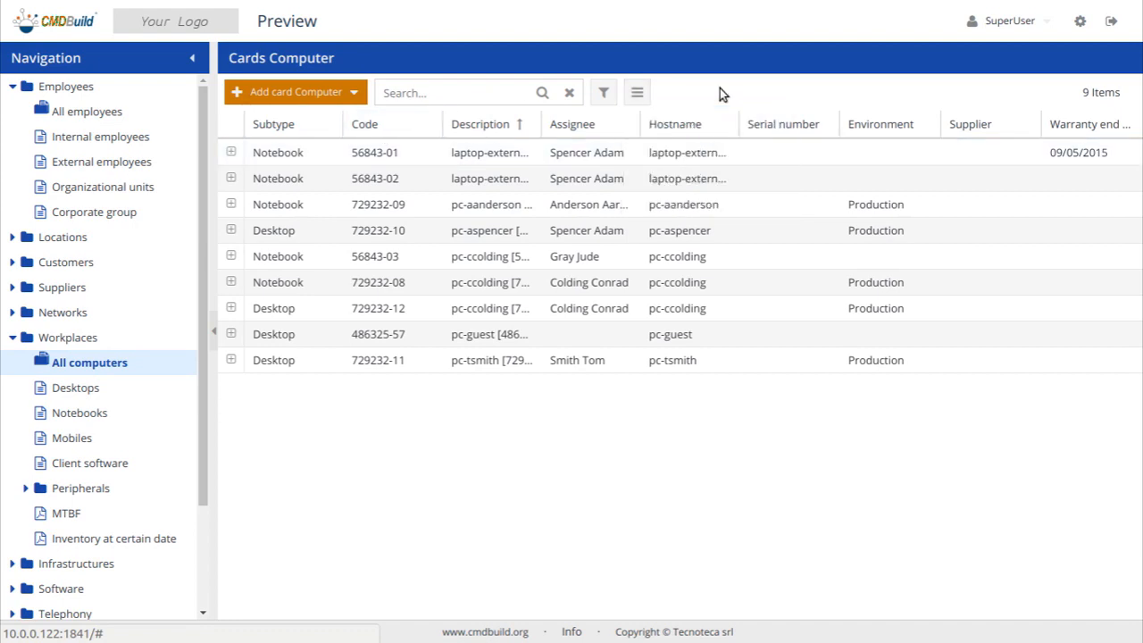
pyautogui.click(296, 154)
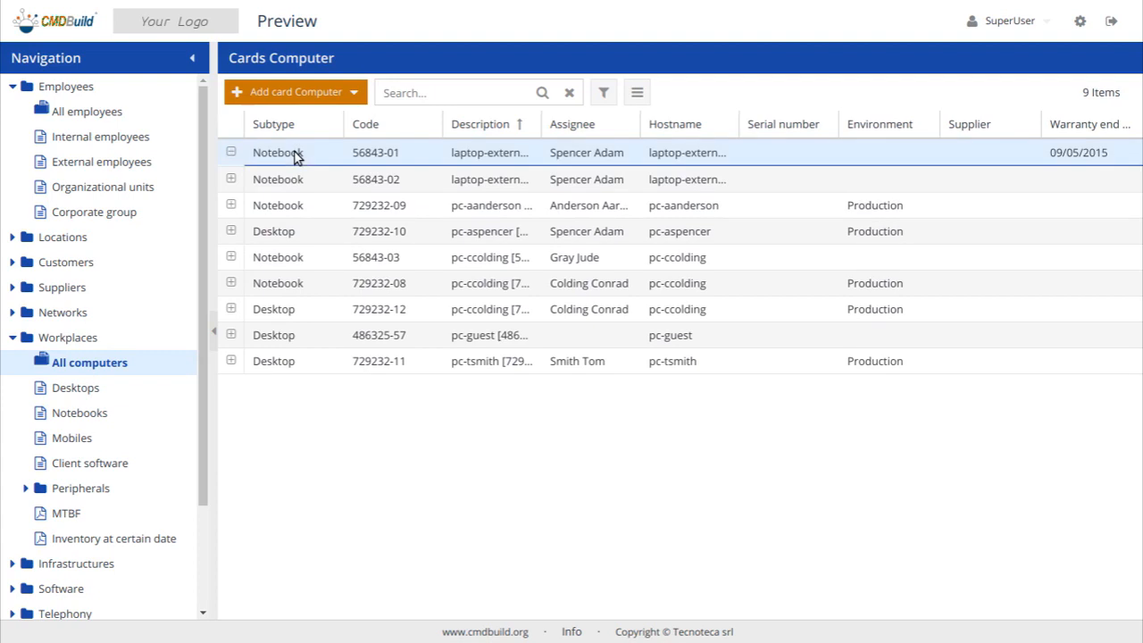
pyautogui.click(637, 92)
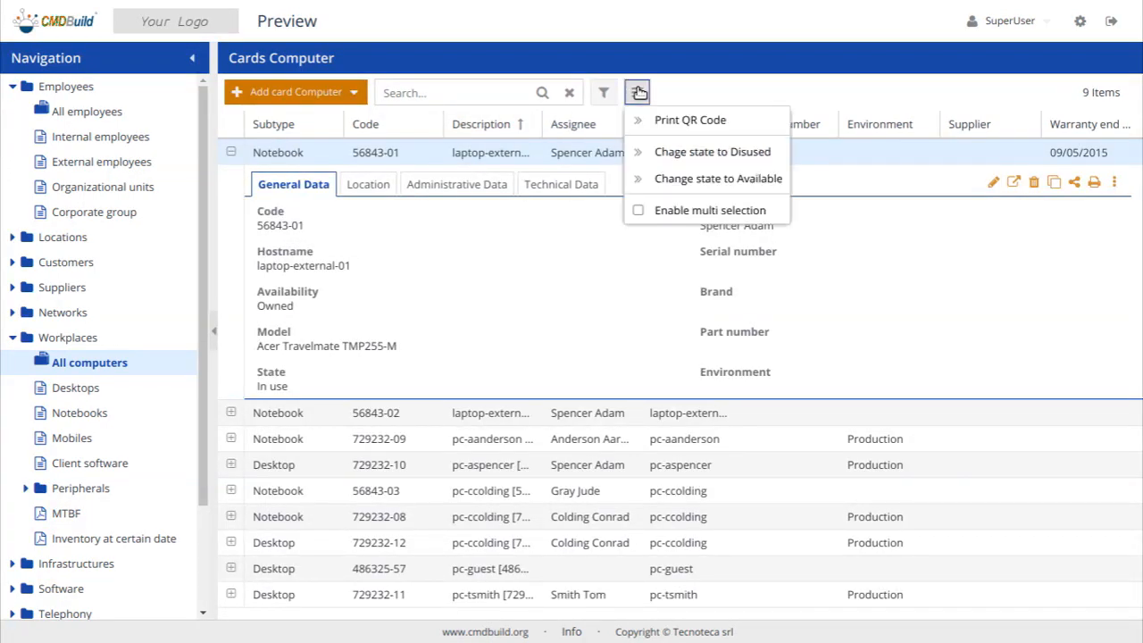
pyautogui.click(735, 210)
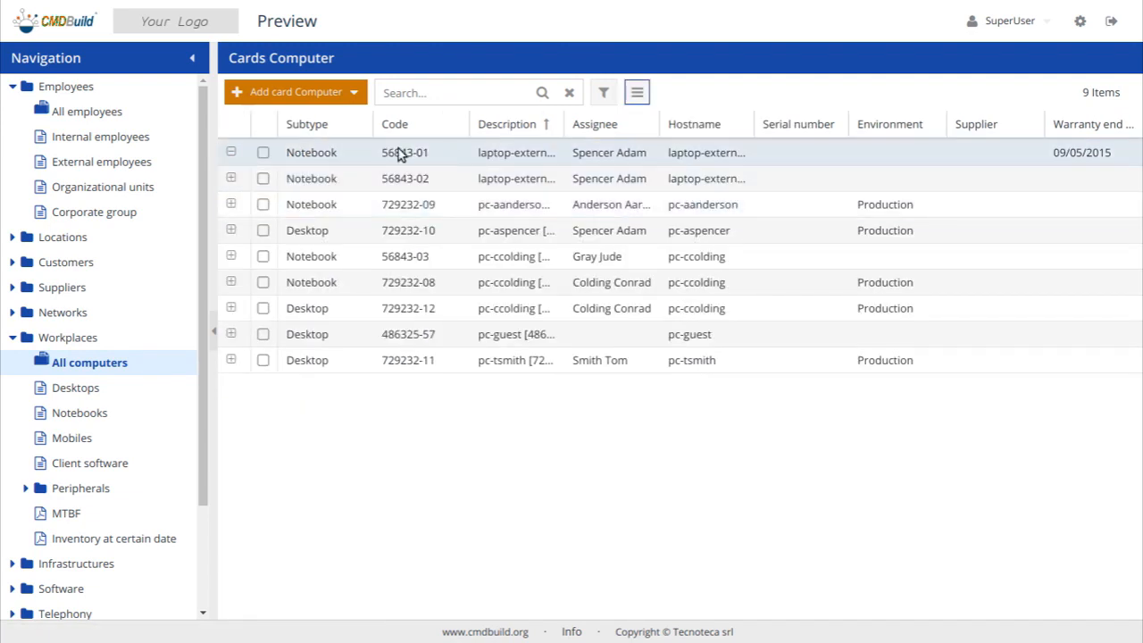
# - Check the card details of notebooks 56843-01 and 56843-02, collapse them, and mark both cards for multi selection
pyautogui.click(231, 153)
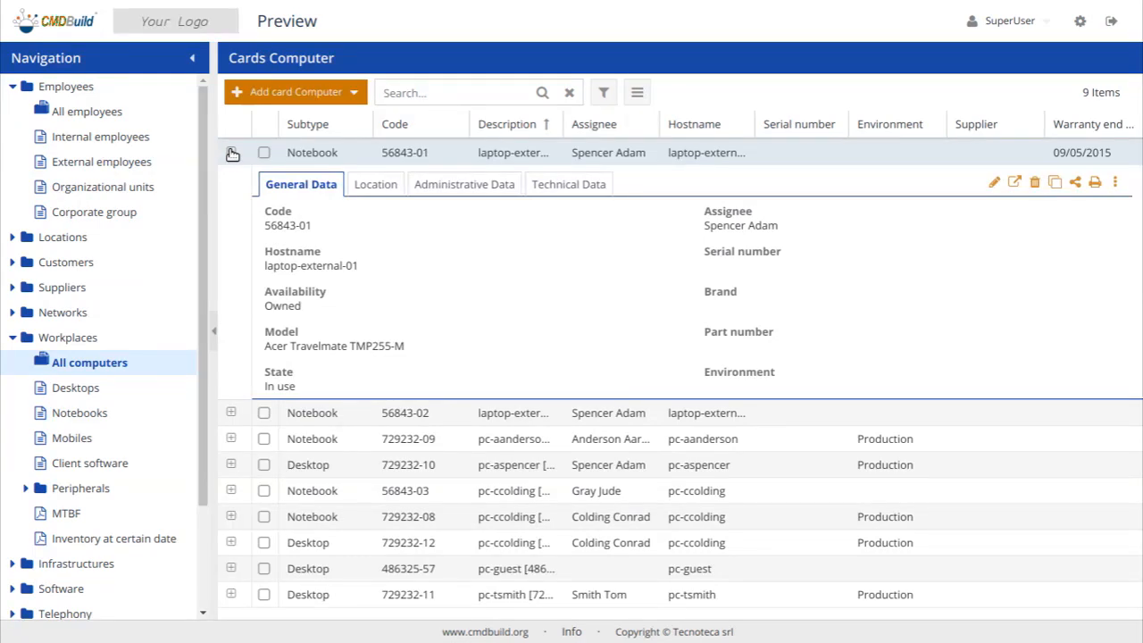
pyautogui.click(231, 153)
pyautogui.click(232, 179)
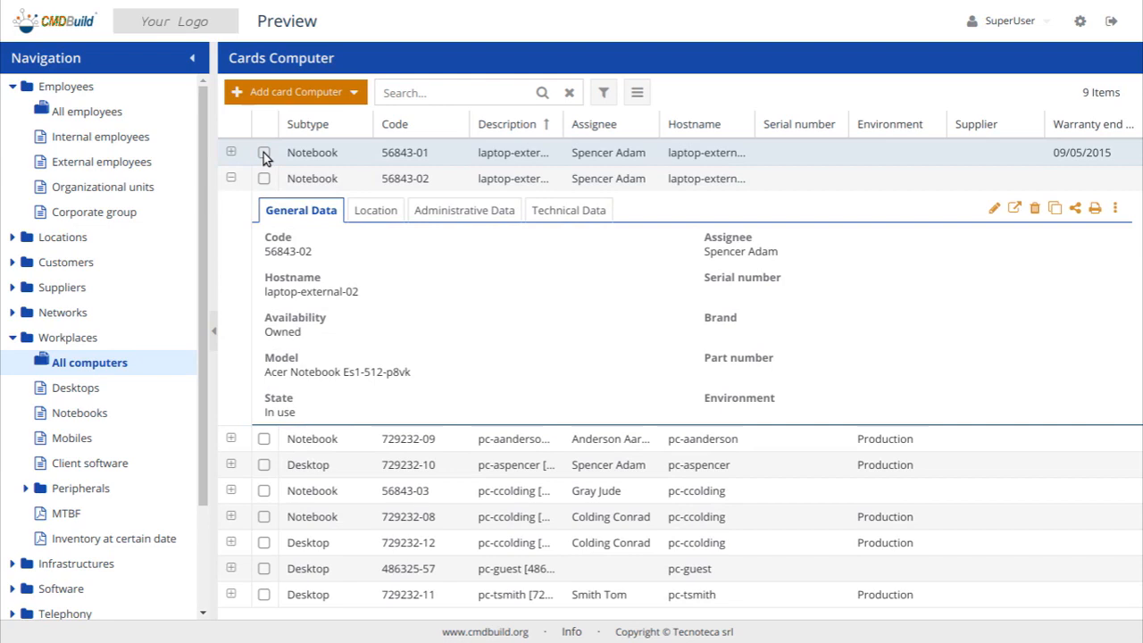
pyautogui.click(234, 178)
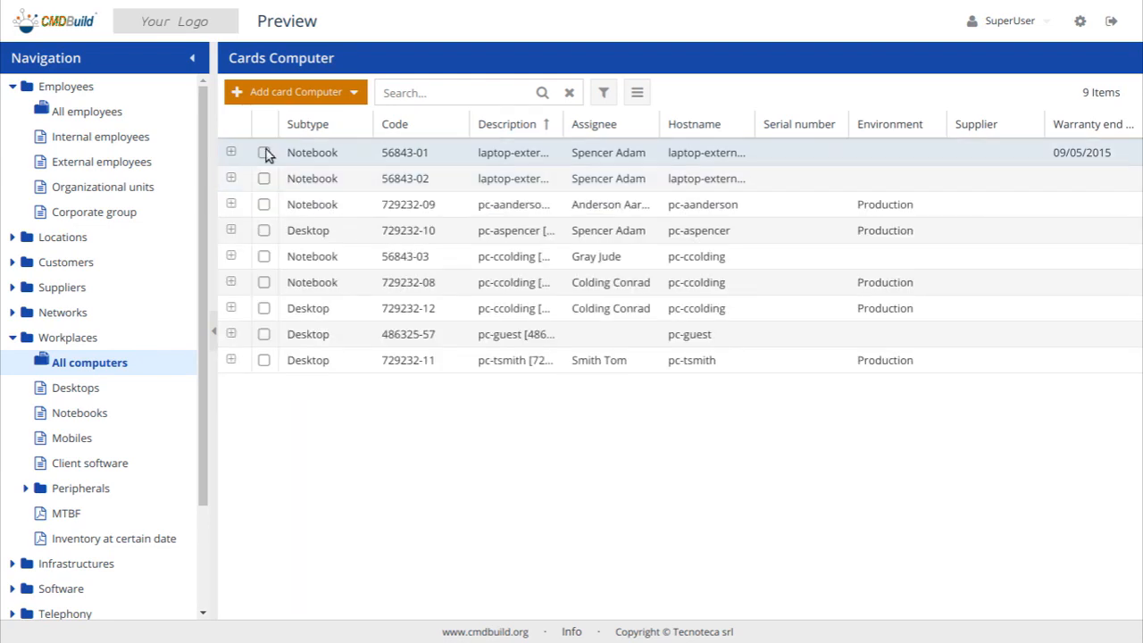
pyautogui.click(265, 153)
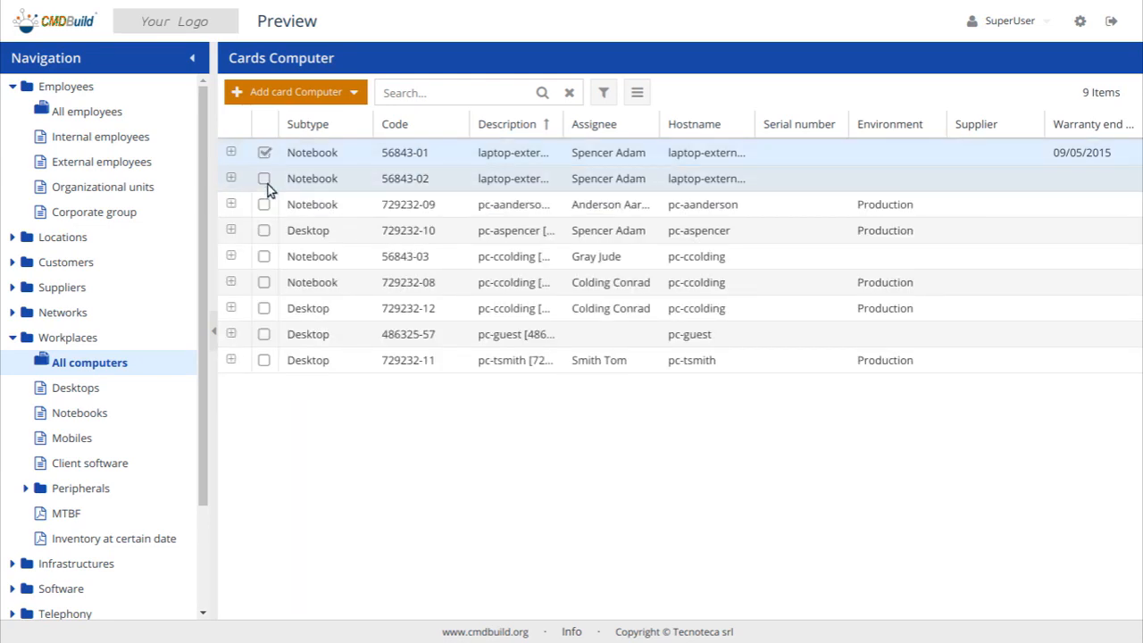
pyautogui.click(265, 183)
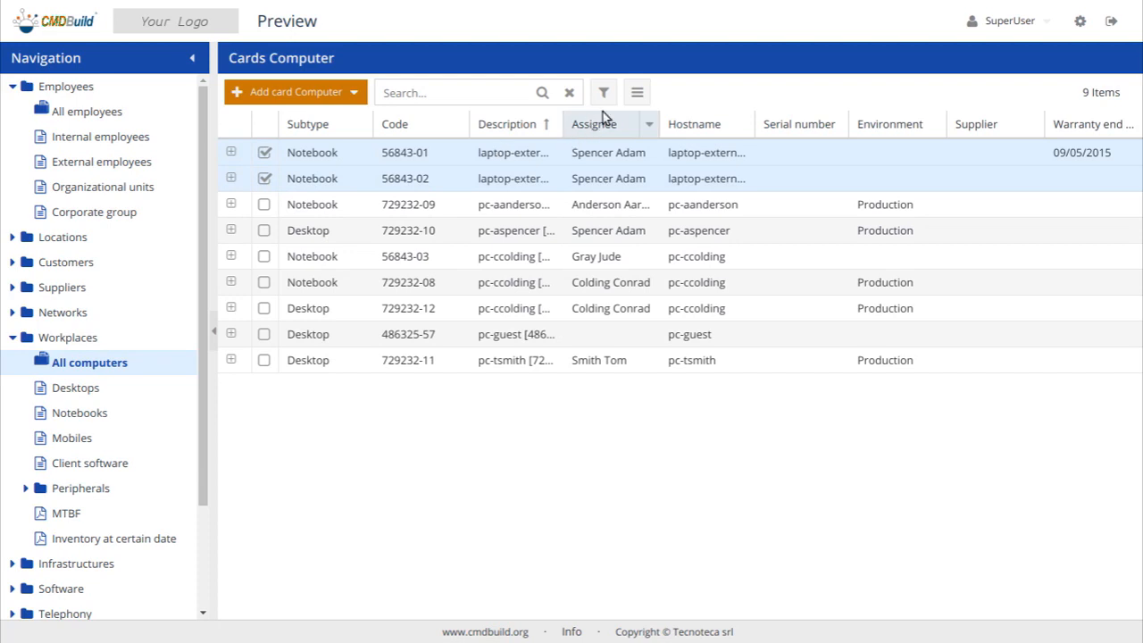
# - Change the state of the marked notebooks 56843-01 and 56843-02 to Disused, check both cards' general data and collapse them
pyautogui.click(637, 93)
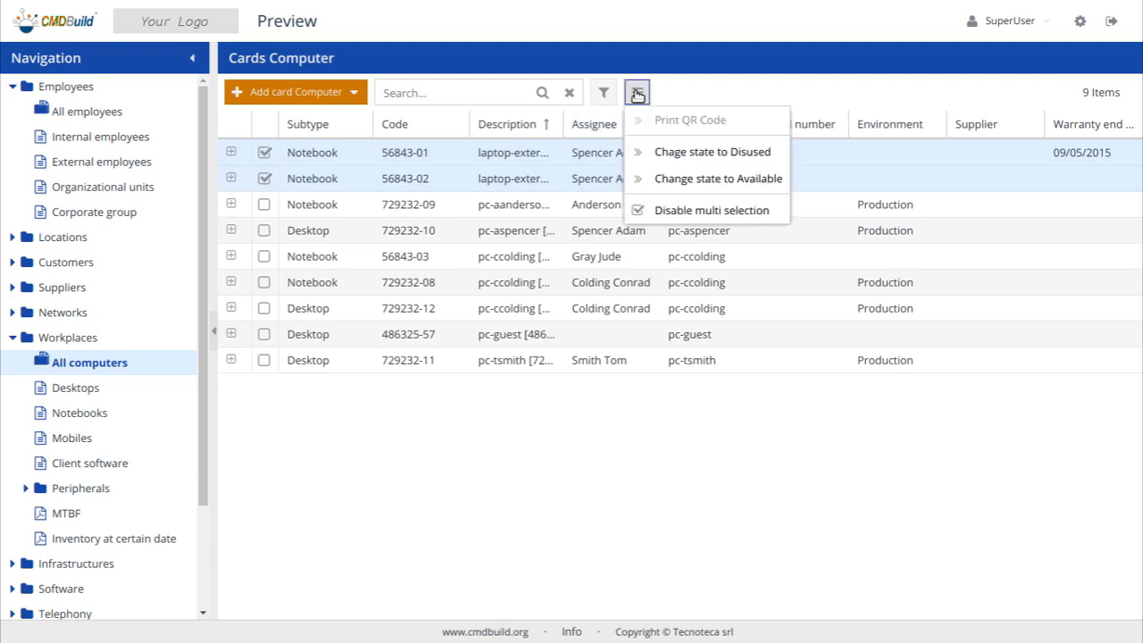
pyautogui.click(761, 154)
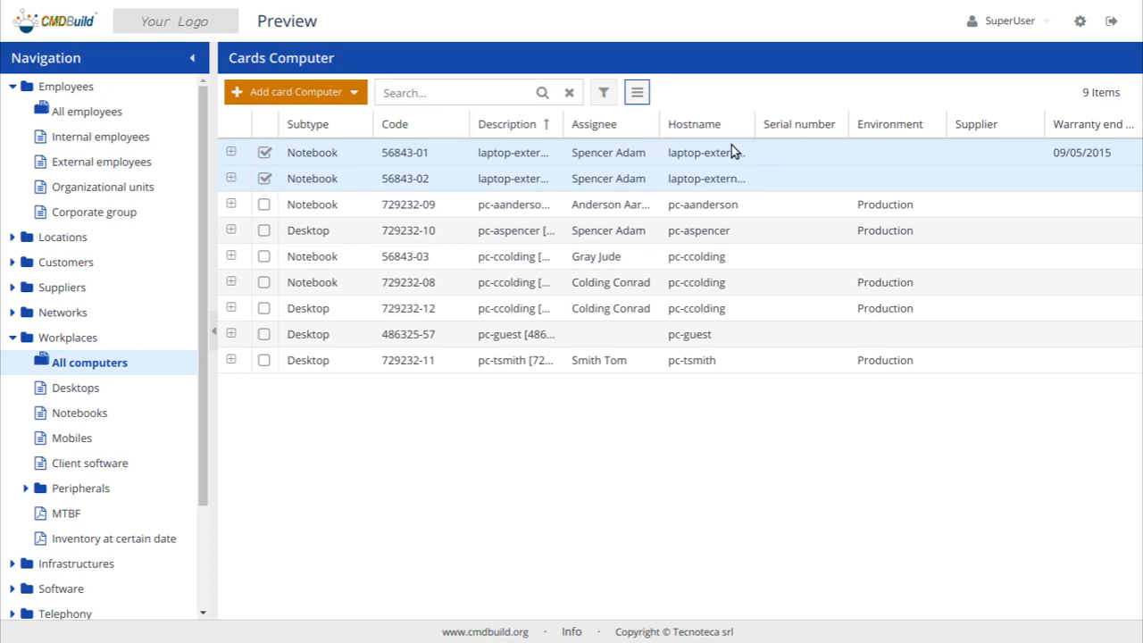
pyautogui.click(232, 153)
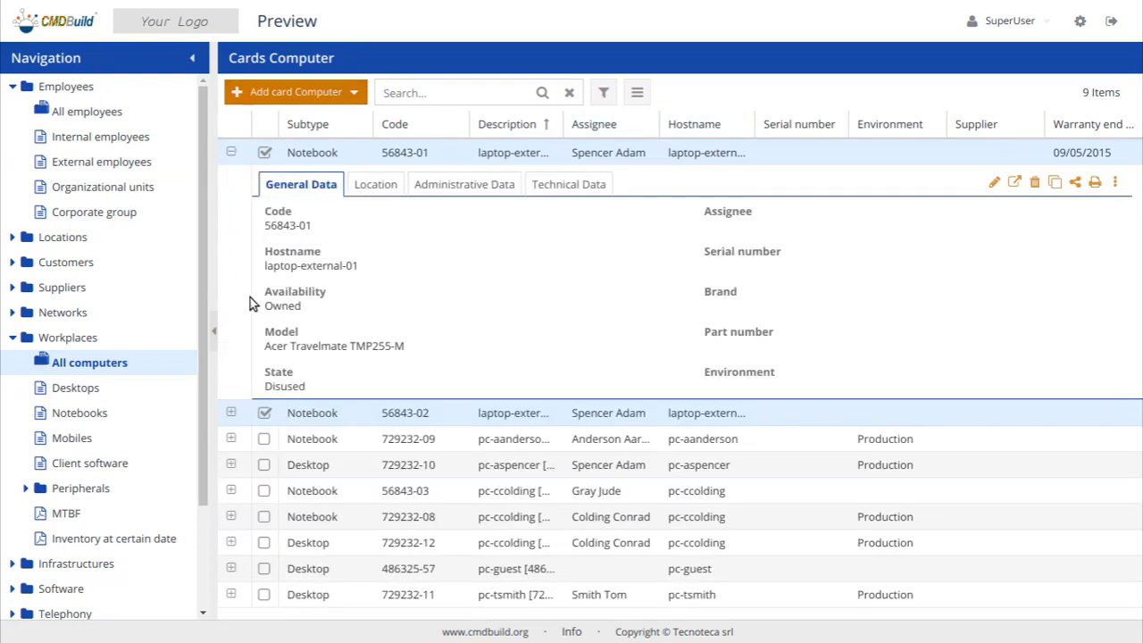
pyautogui.click(231, 413)
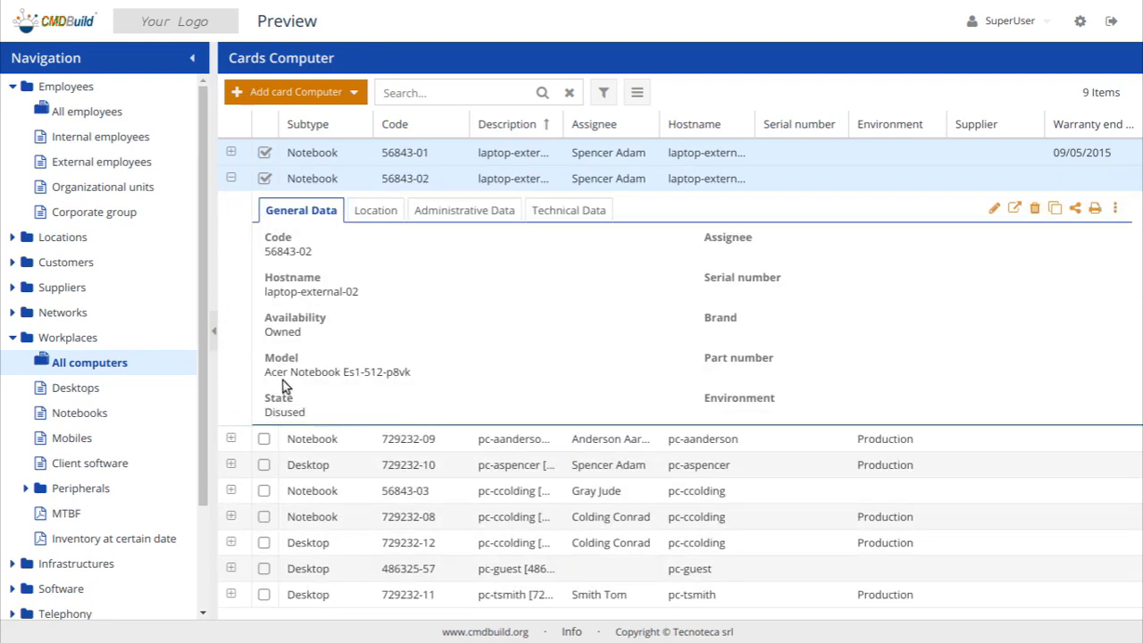
pyautogui.click(231, 178)
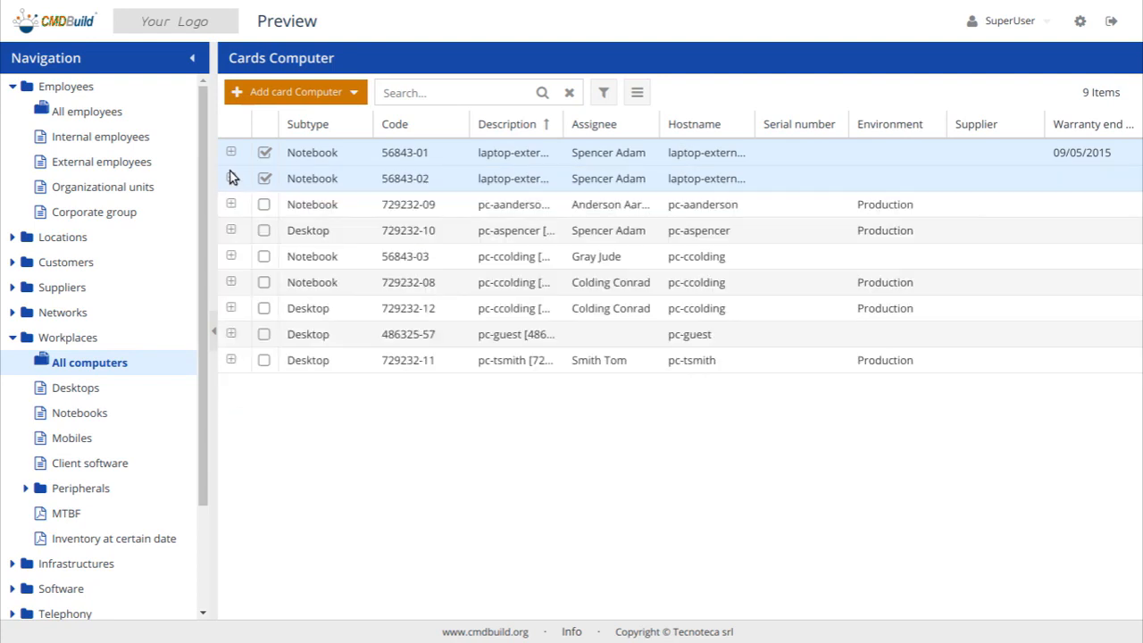
# - Change the state of the marked notebooks 56843-01 and 56843-02 to Available and check the State in both cards
pyautogui.click(640, 95)
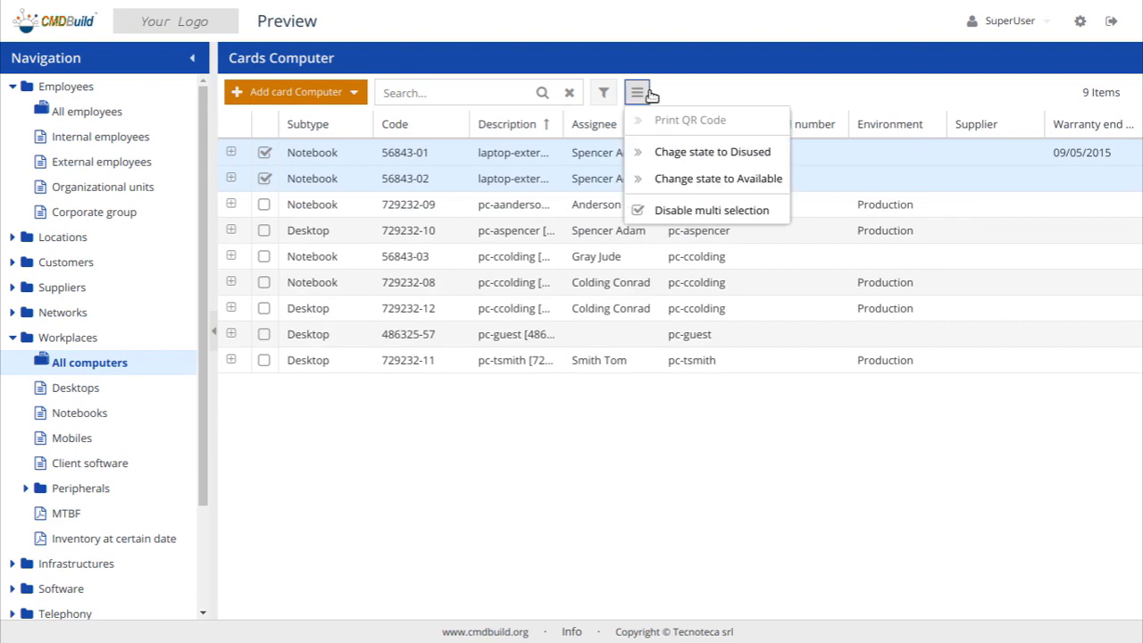
pyautogui.click(697, 178)
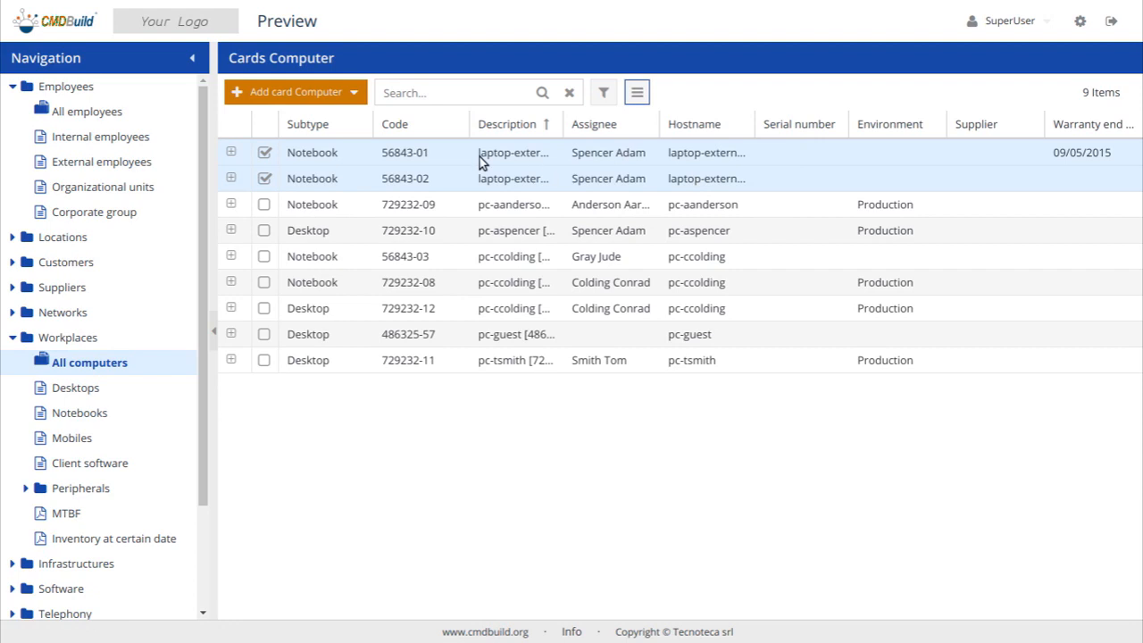
pyautogui.click(231, 152)
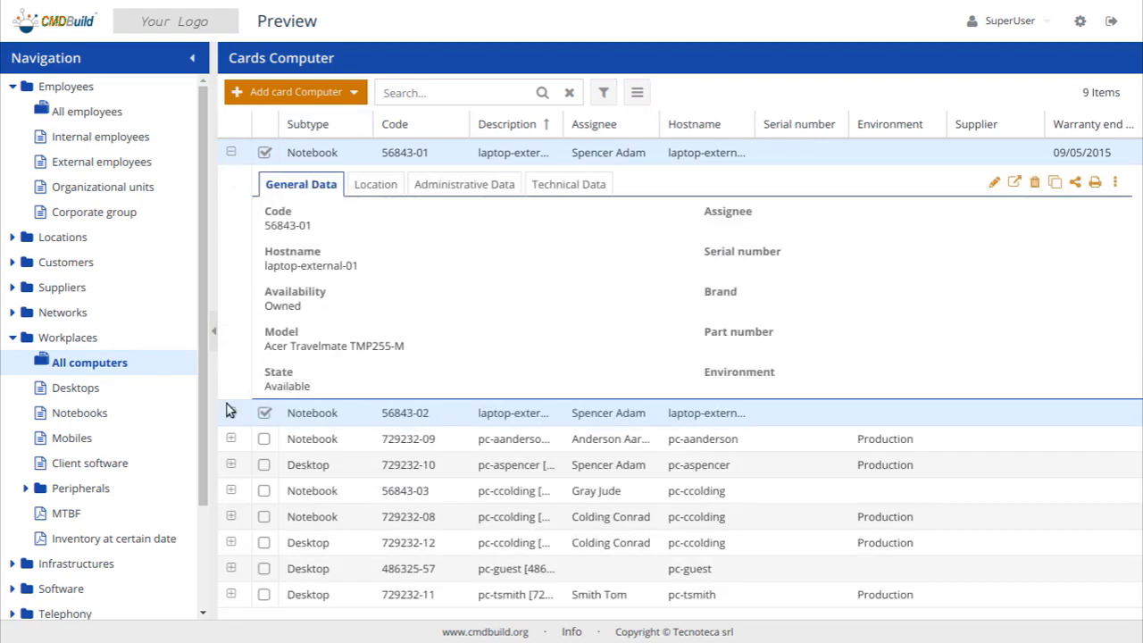
pyautogui.click(232, 413)
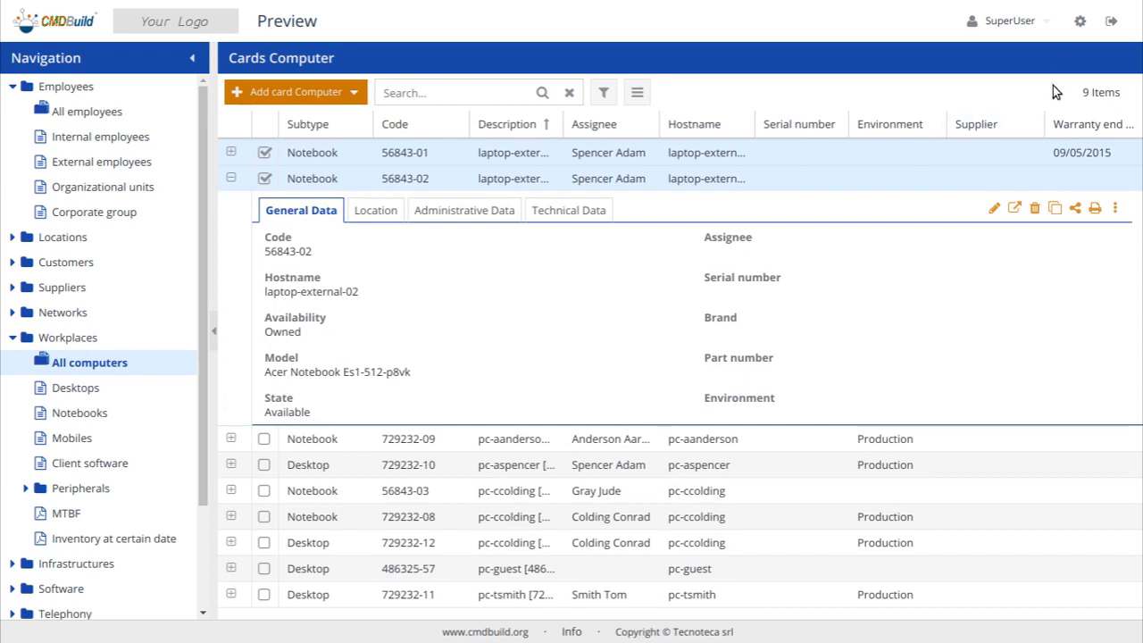
# - Switch to the Administration module and open the Computer class under Configuration item, Hardware, Client hardware
pyautogui.click(1081, 23)
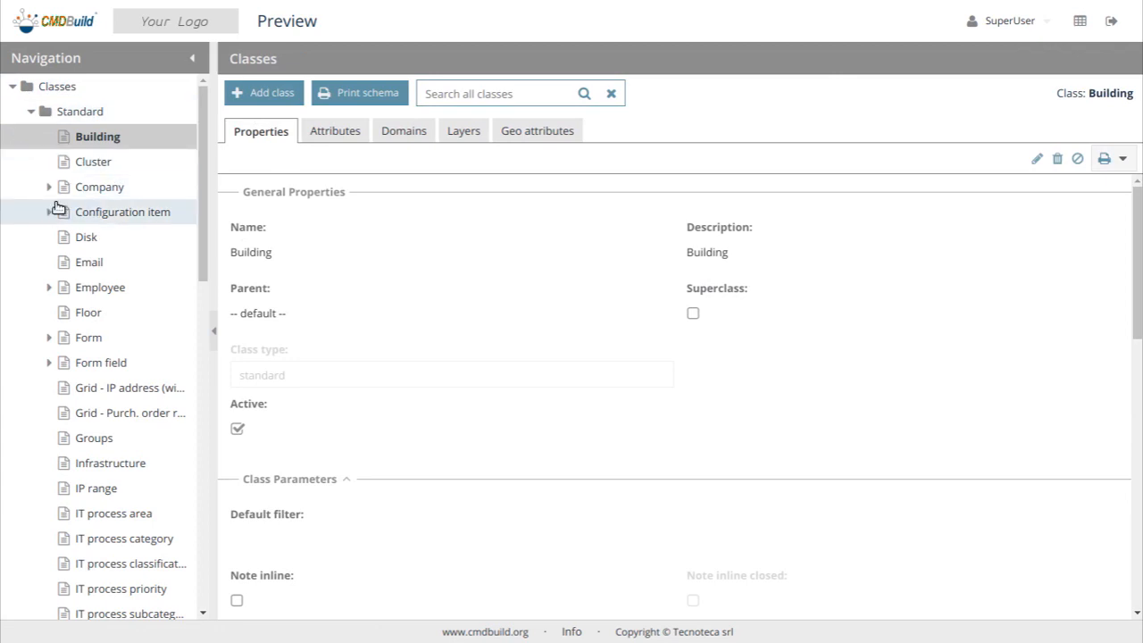
pyautogui.click(50, 212)
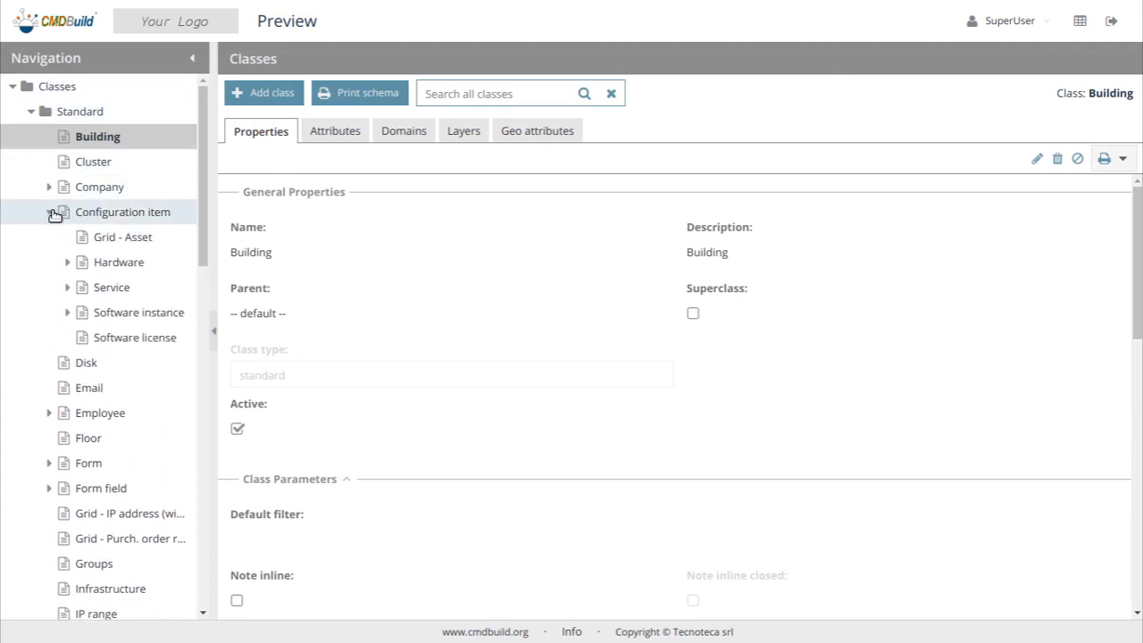
pyautogui.click(68, 263)
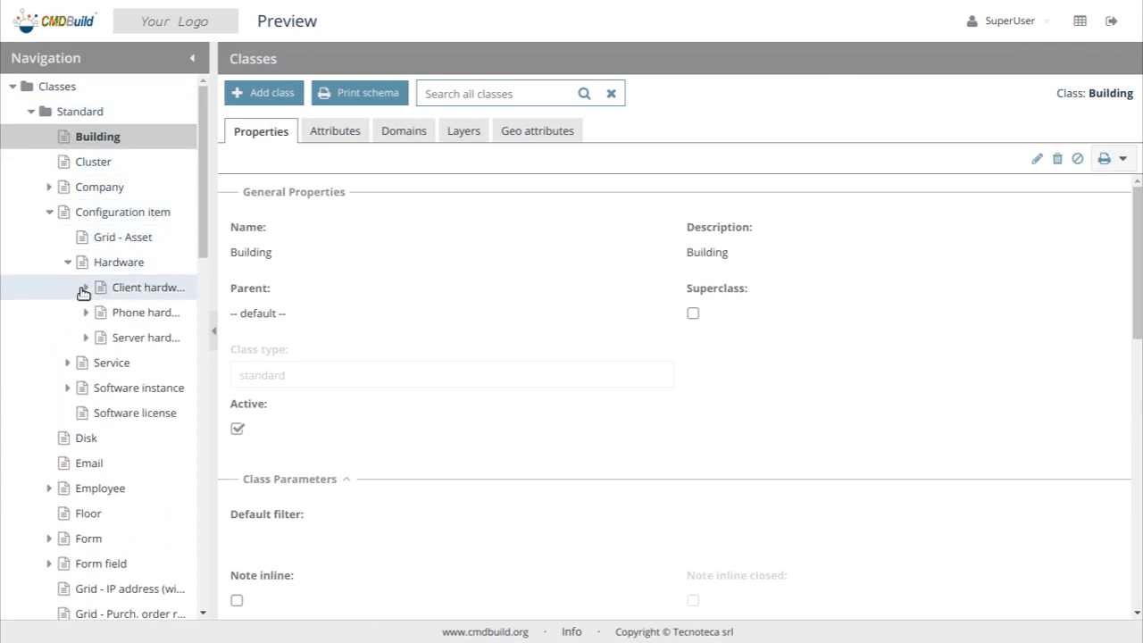
pyautogui.click(86, 288)
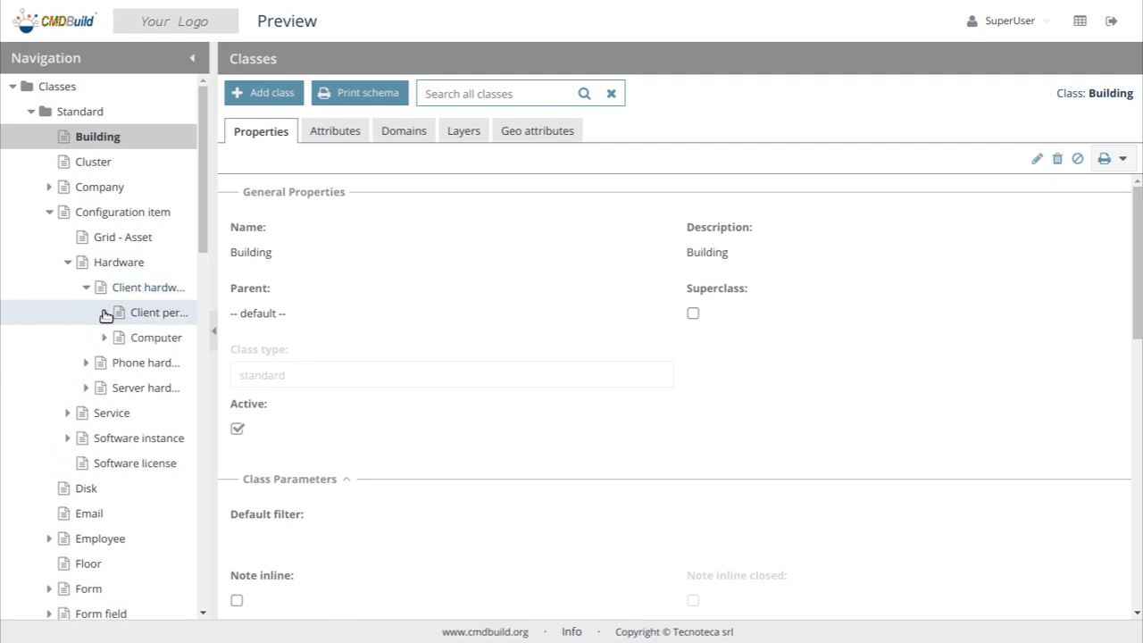
pyautogui.click(155, 336)
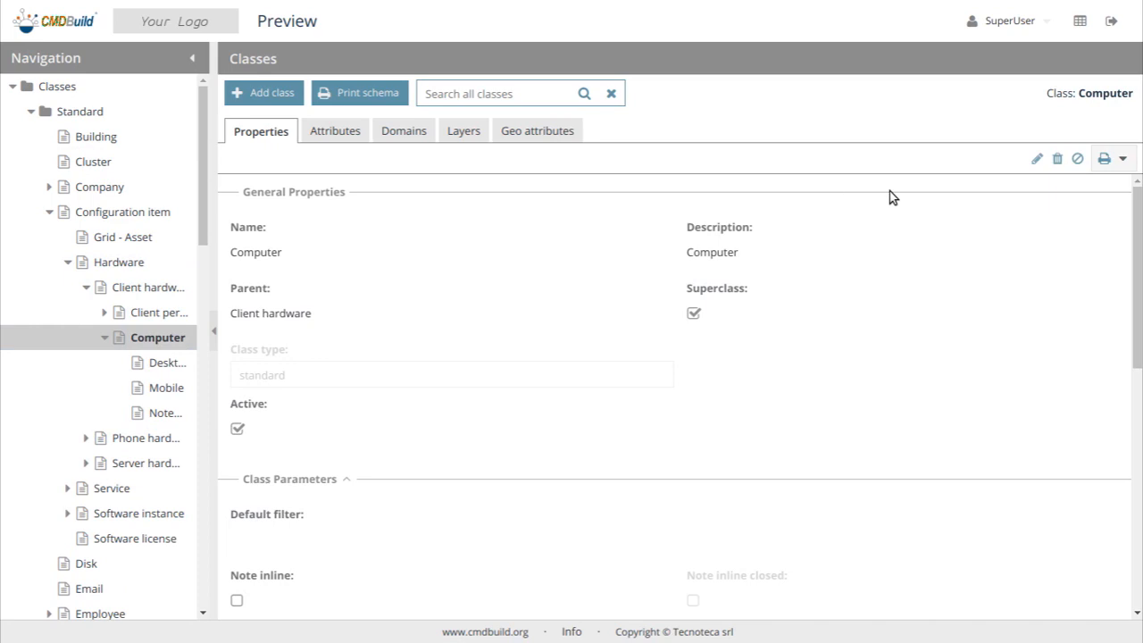
# - Open the Computer class properties for editing and examine its context menus, highlighting api.updateRecord in both change-state scripts
pyautogui.click(1036, 161)
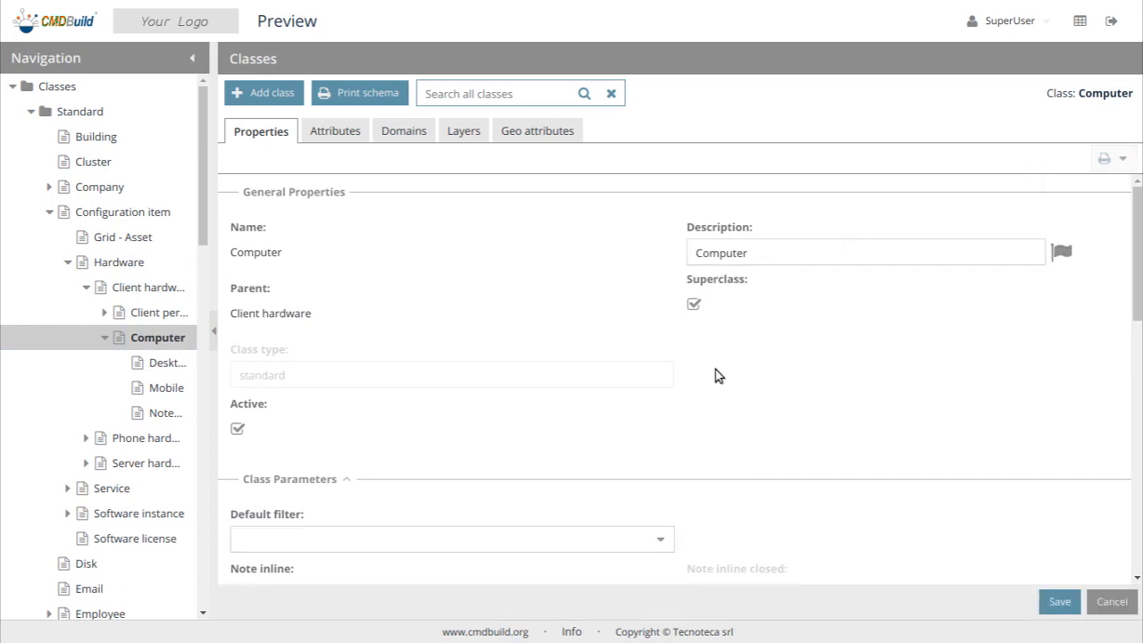
pyautogui.scroll(-1, 716, 368)
pyautogui.scroll(-4, 704, 331)
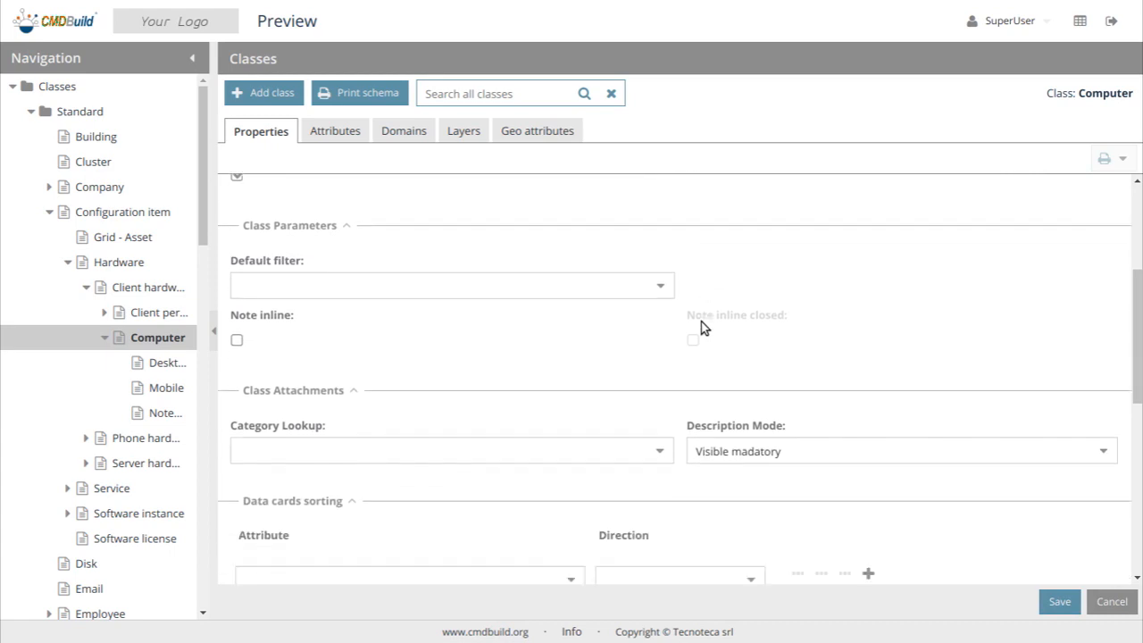
pyautogui.scroll(-4, 703, 321)
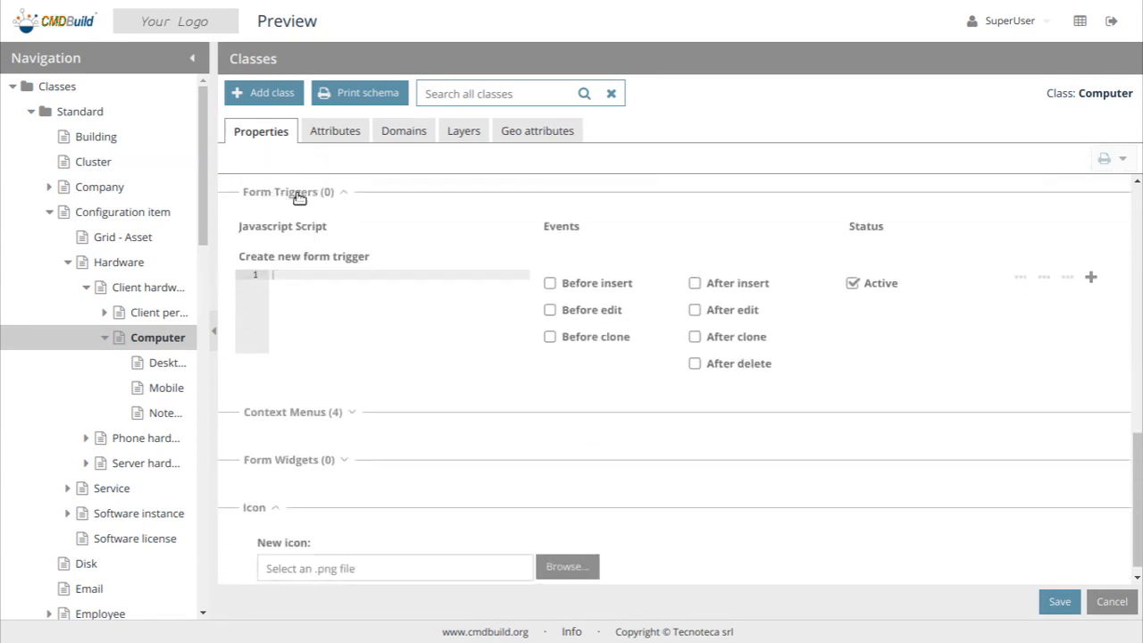
pyautogui.scroll(-1, 299, 198)
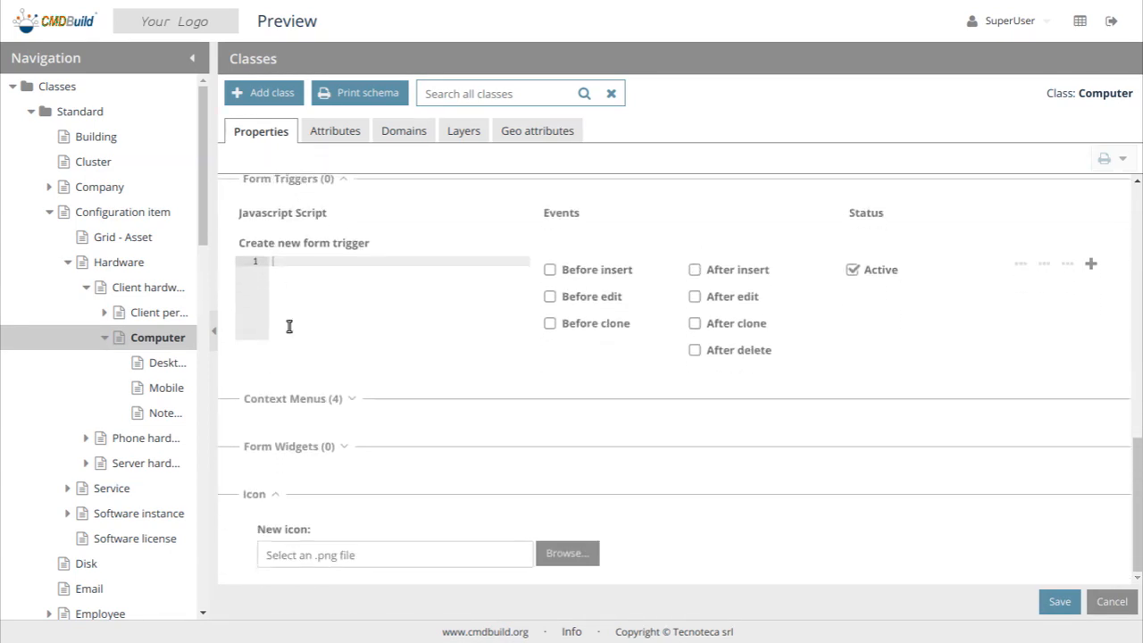
pyautogui.click(295, 398)
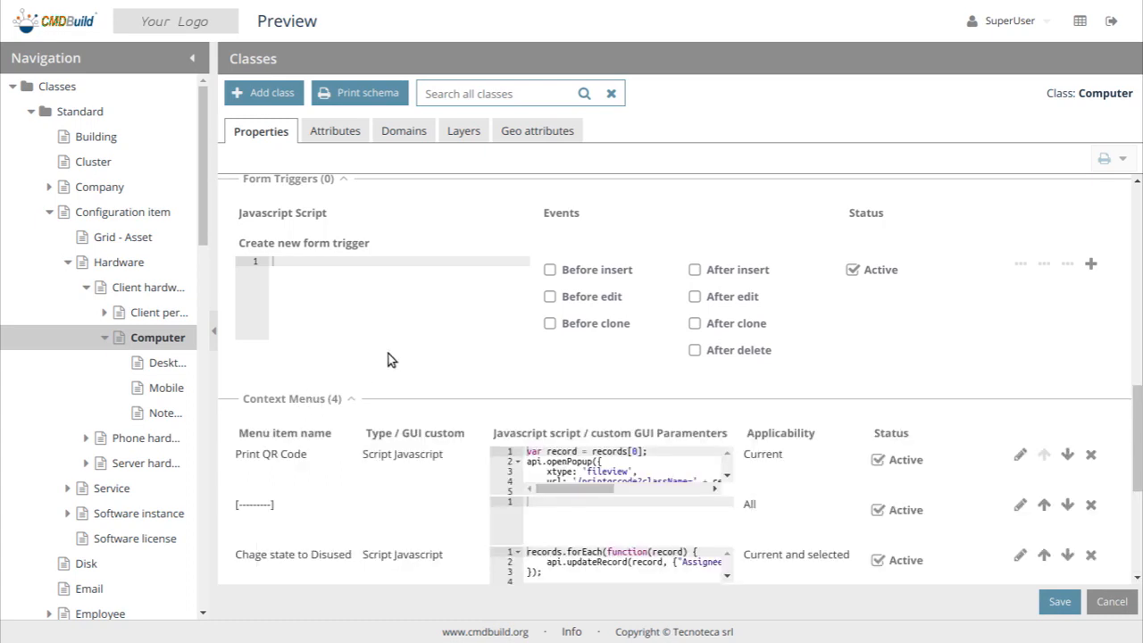
pyautogui.scroll(-4, 388, 357)
pyautogui.scroll(-1, 375, 295)
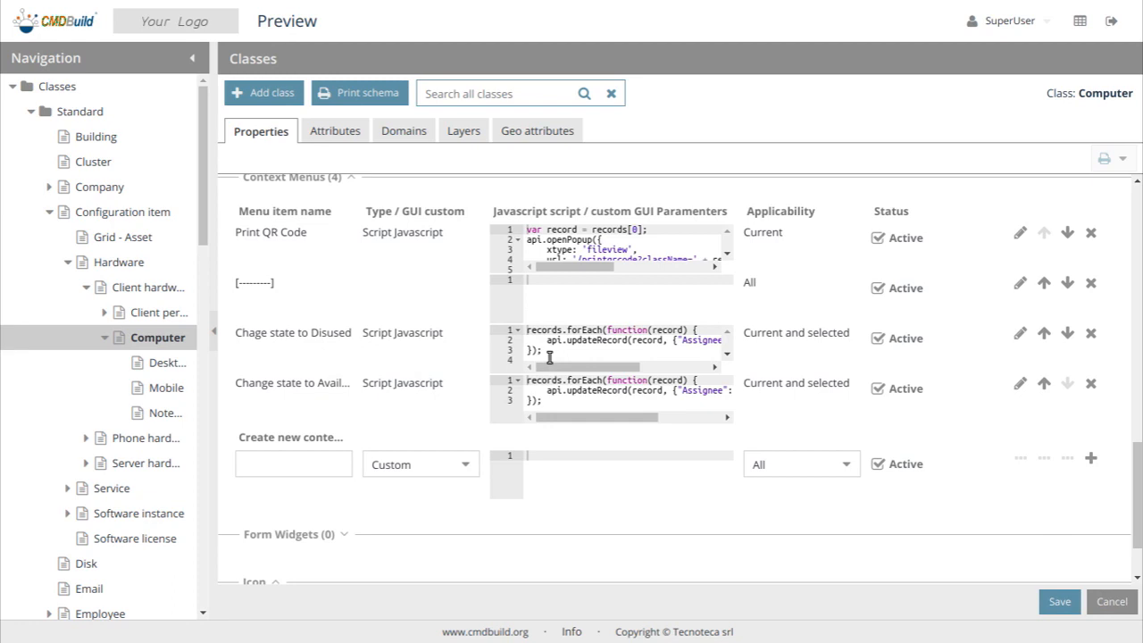
pyautogui.moveTo(547, 340); pyautogui.dragTo(619, 342)
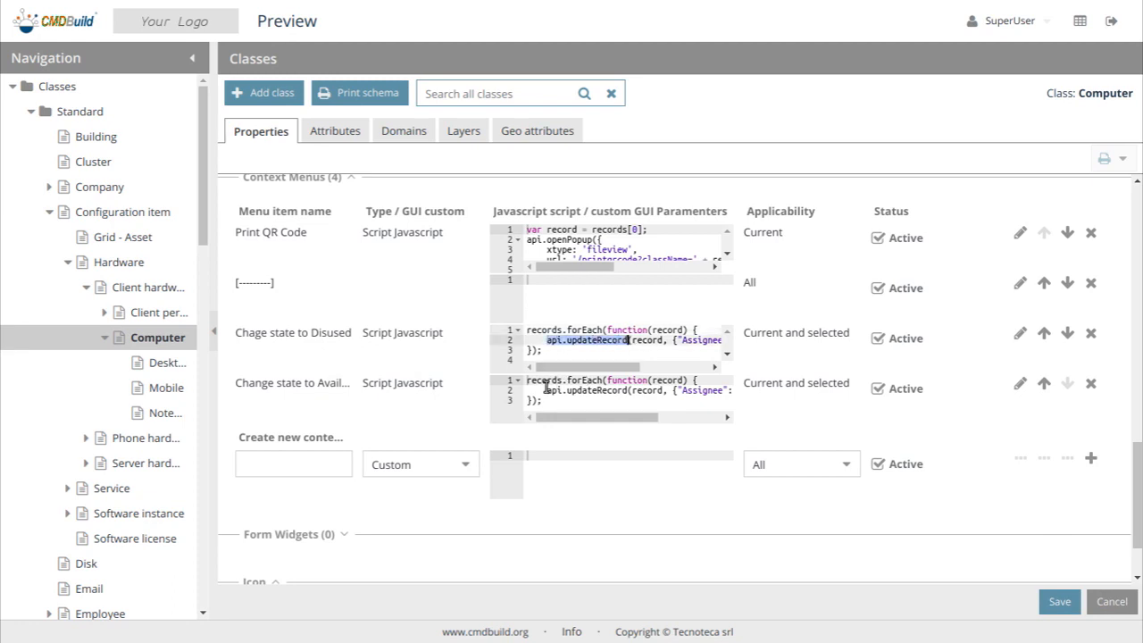
pyautogui.moveTo(546, 390); pyautogui.dragTo(629, 391)
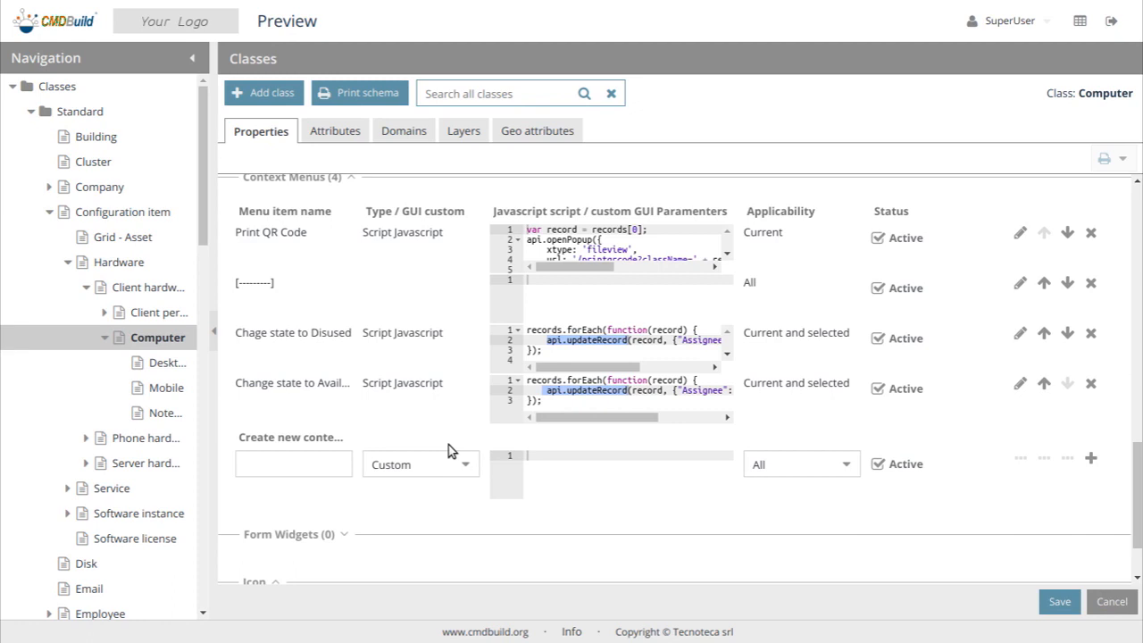
# - Review the type options for a new context menu item and the Form Widgets settings, and cancel editing the Computer class
pyautogui.click(465, 465)
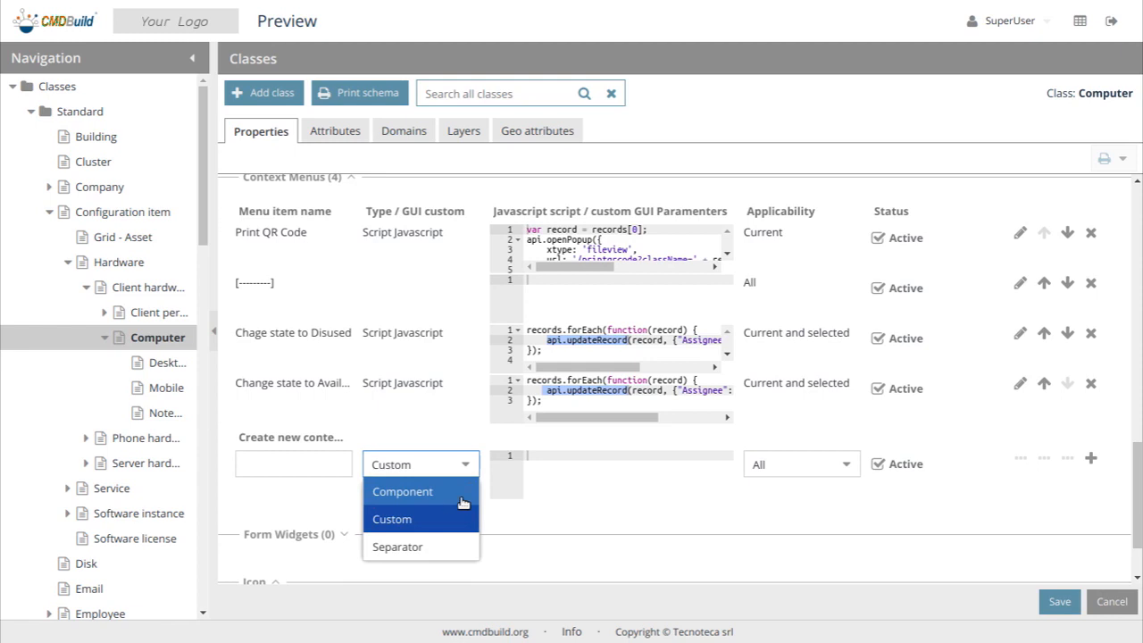
pyautogui.click(508, 497)
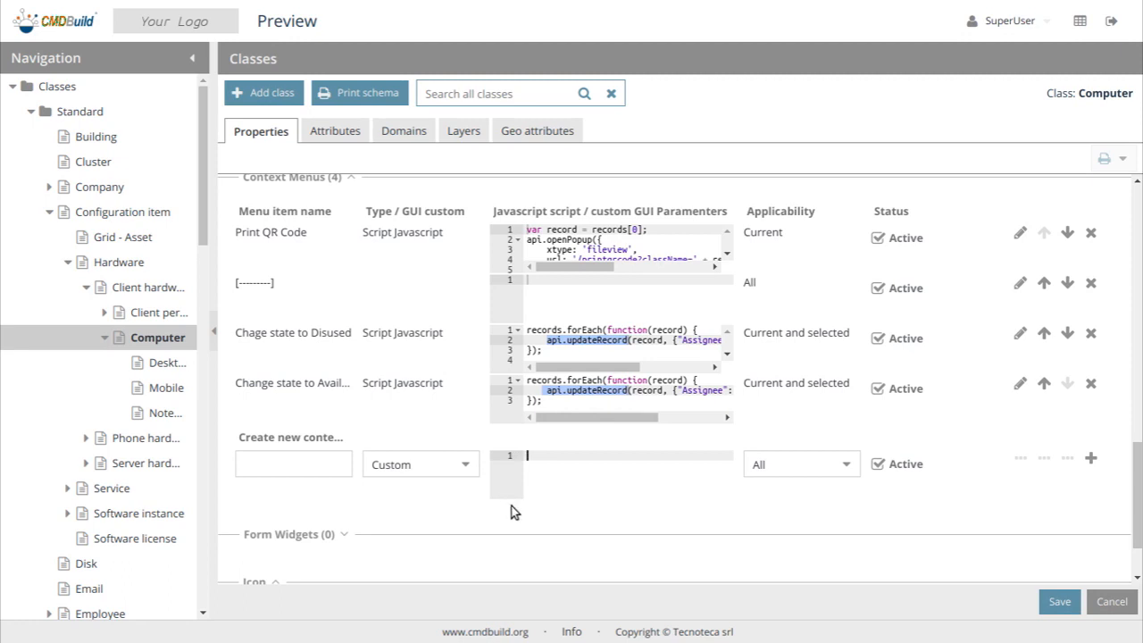
pyautogui.scroll(-2, 513, 497)
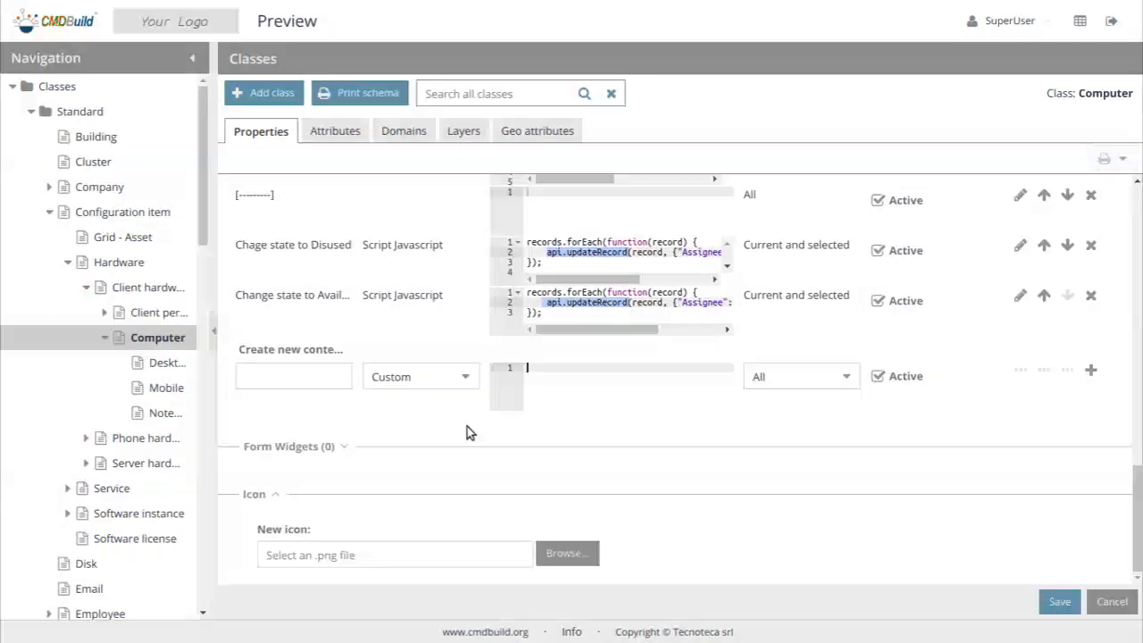
pyautogui.click(327, 455)
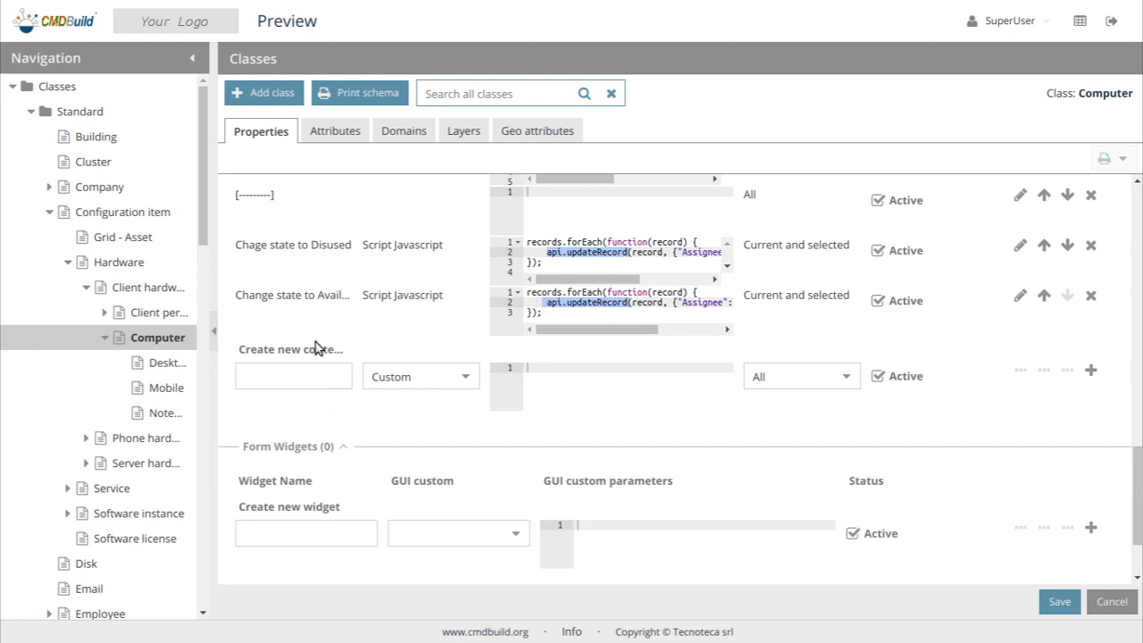
pyautogui.scroll(-3, 274, 389)
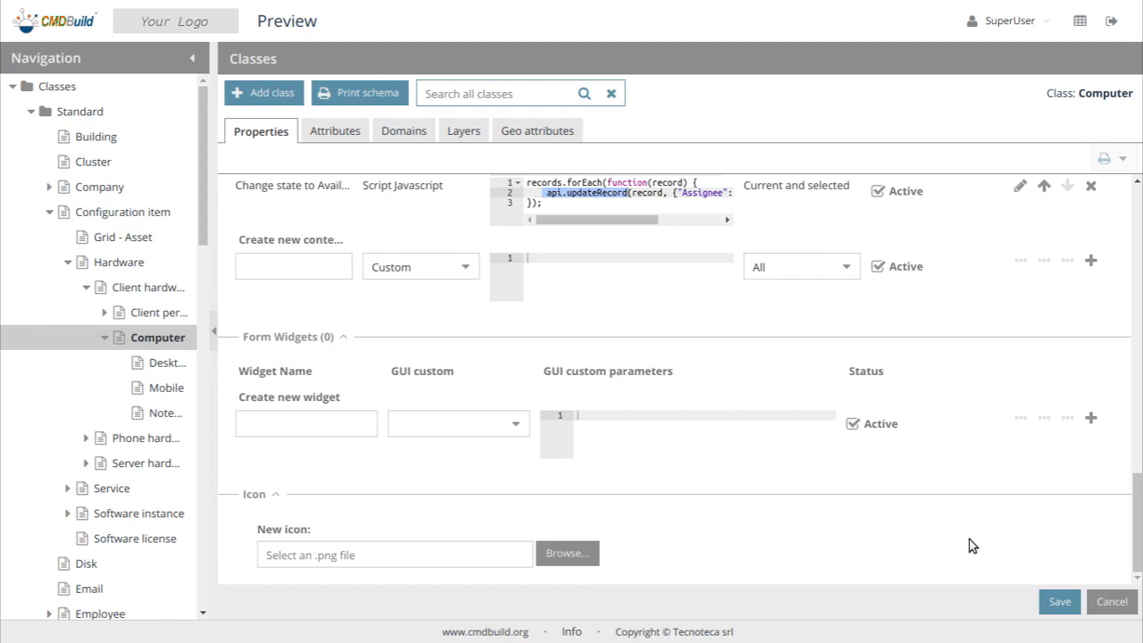
pyautogui.click(1122, 607)
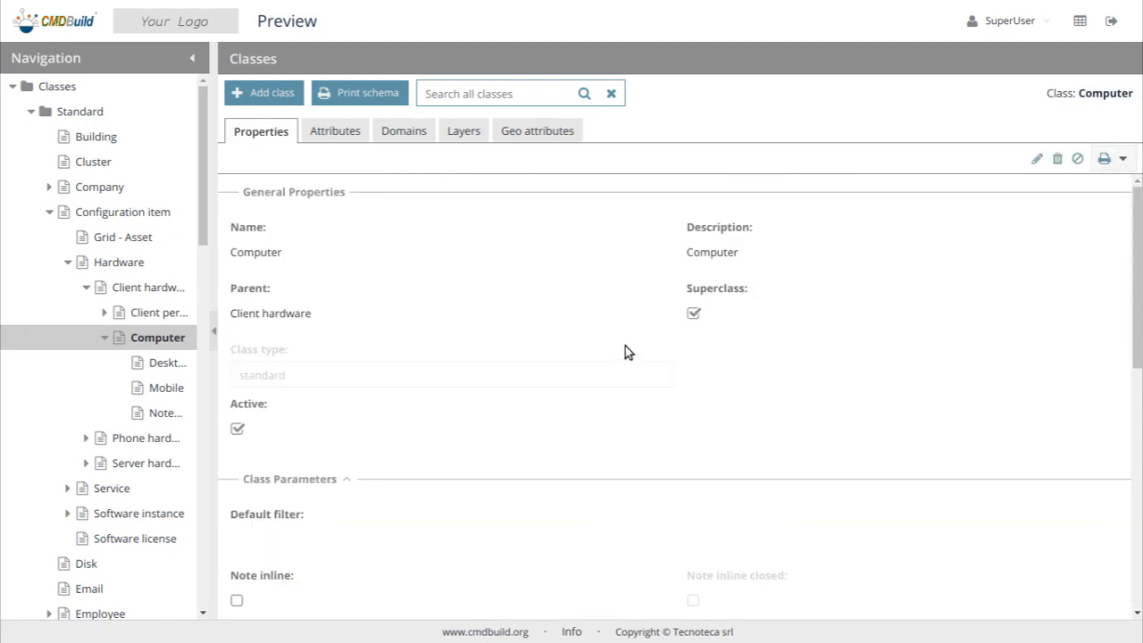
# - Return to the Data management module, expand the first card in All employees and open its relation graph
pyautogui.click(986, 24)
pyautogui.click(997, 143)
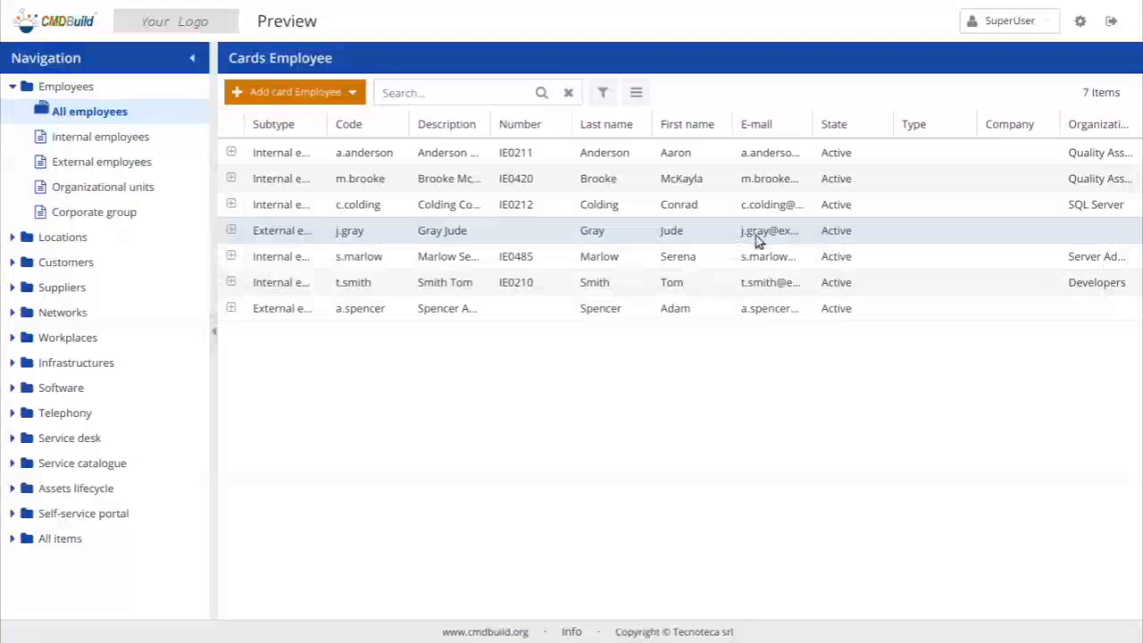
pyautogui.click(753, 159)
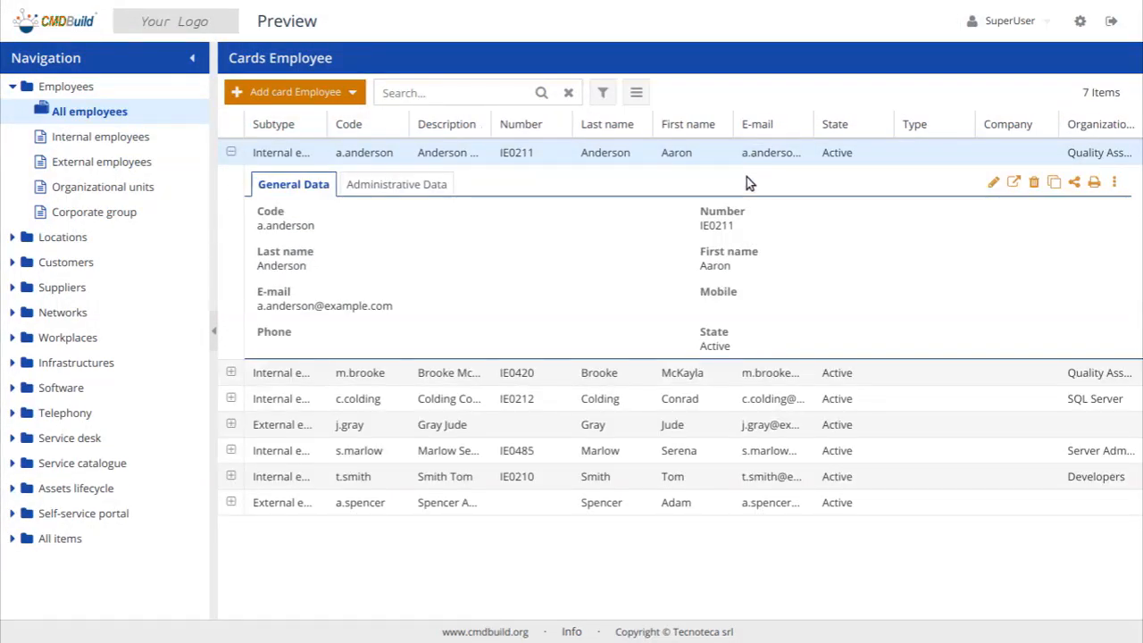
pyautogui.click(1076, 185)
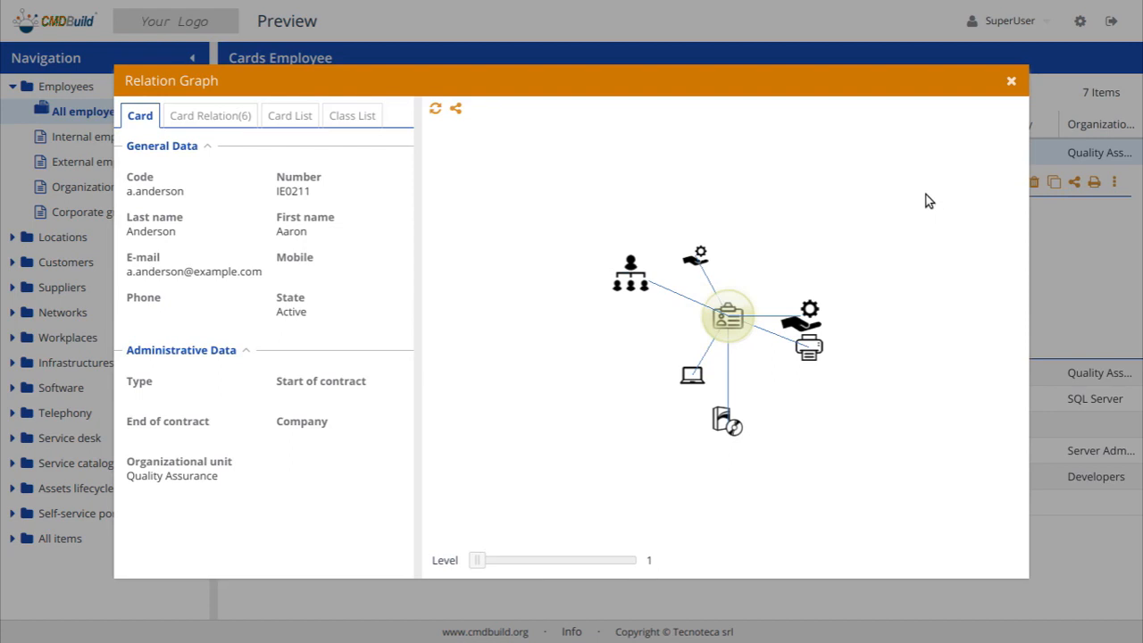
# - Rotate the employee's relation graph and review its card relations and card list
pyautogui.moveTo(926, 194); pyautogui.dragTo(742, 389)
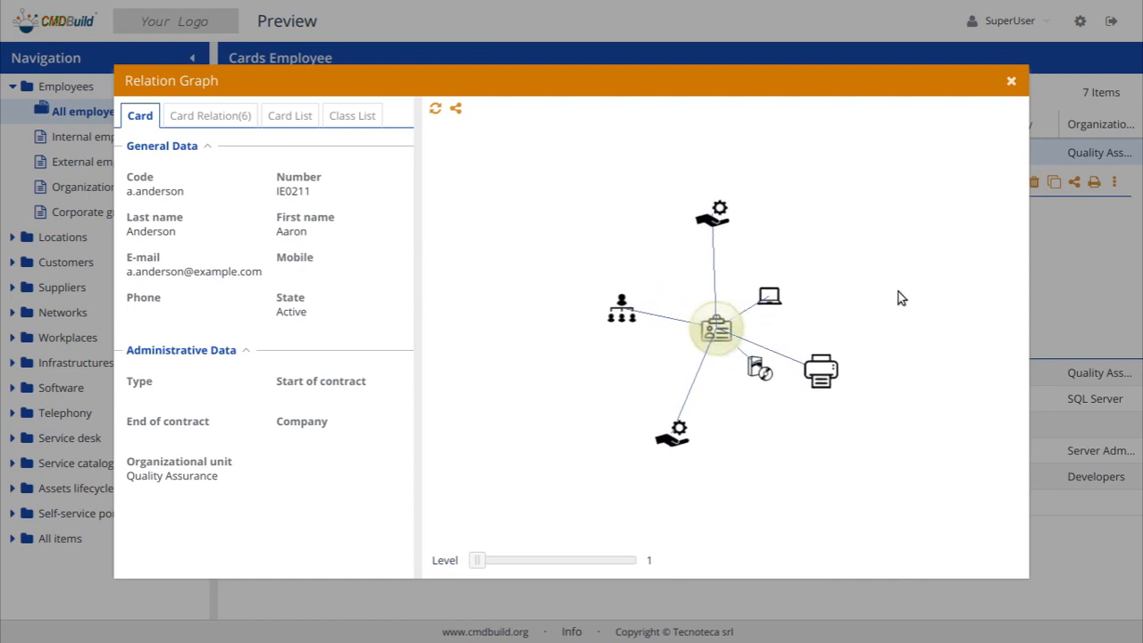
pyautogui.moveTo(900, 297); pyautogui.dragTo(863, 342)
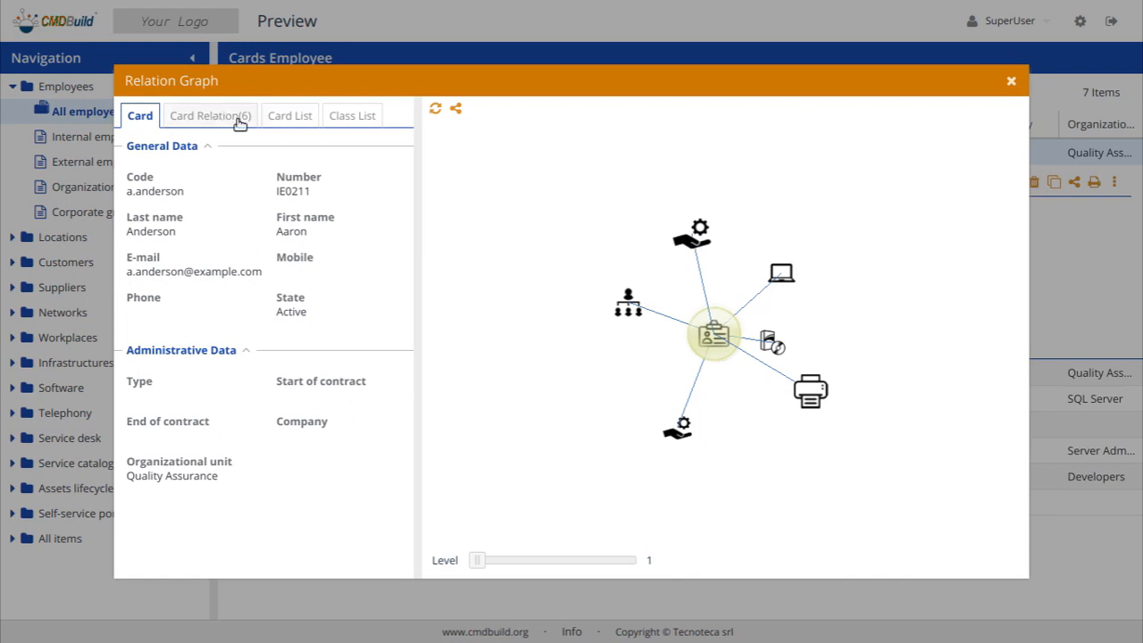
pyautogui.click(204, 115)
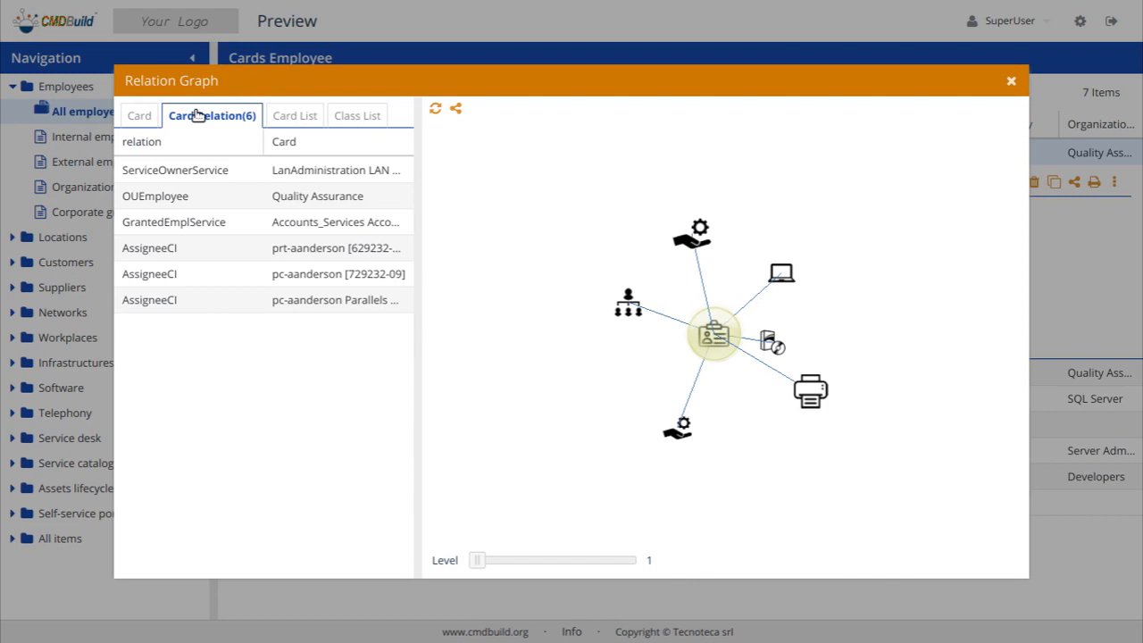
pyautogui.click(299, 117)
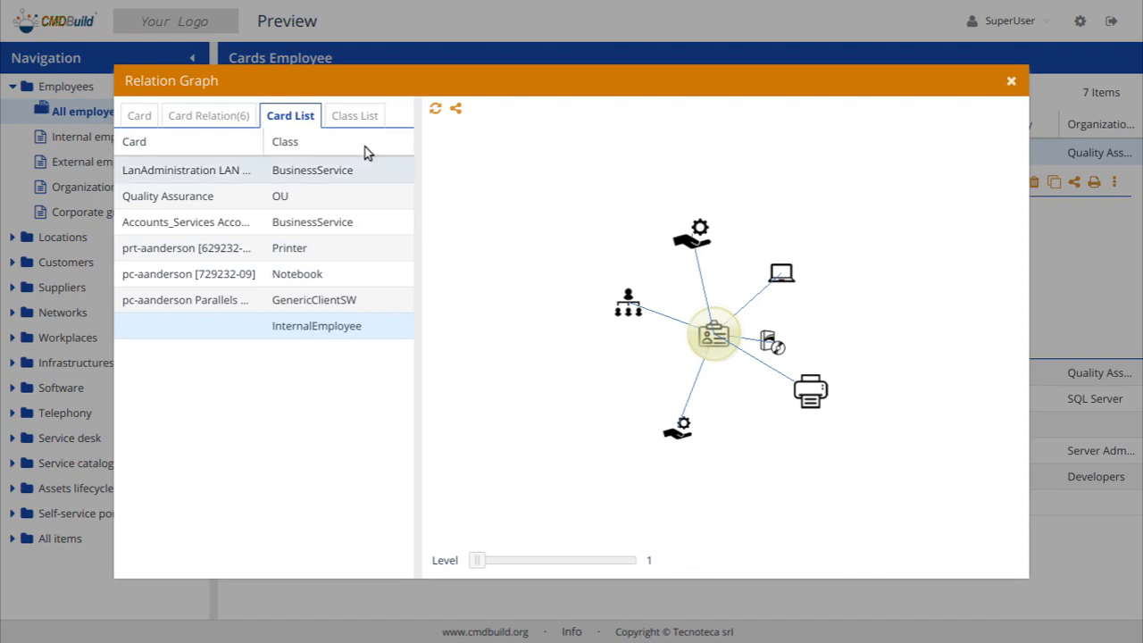
# - Review the relation graph's class list and the employee's card details, and extend the graph to level 2 before closing it
pyautogui.click(351, 118)
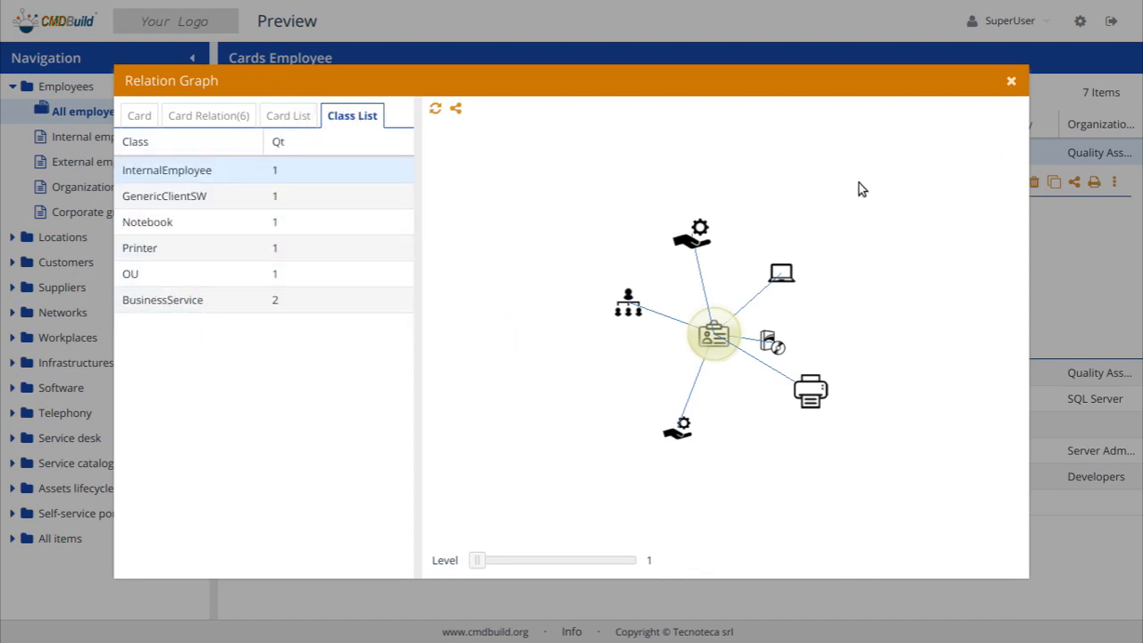
pyautogui.click(140, 118)
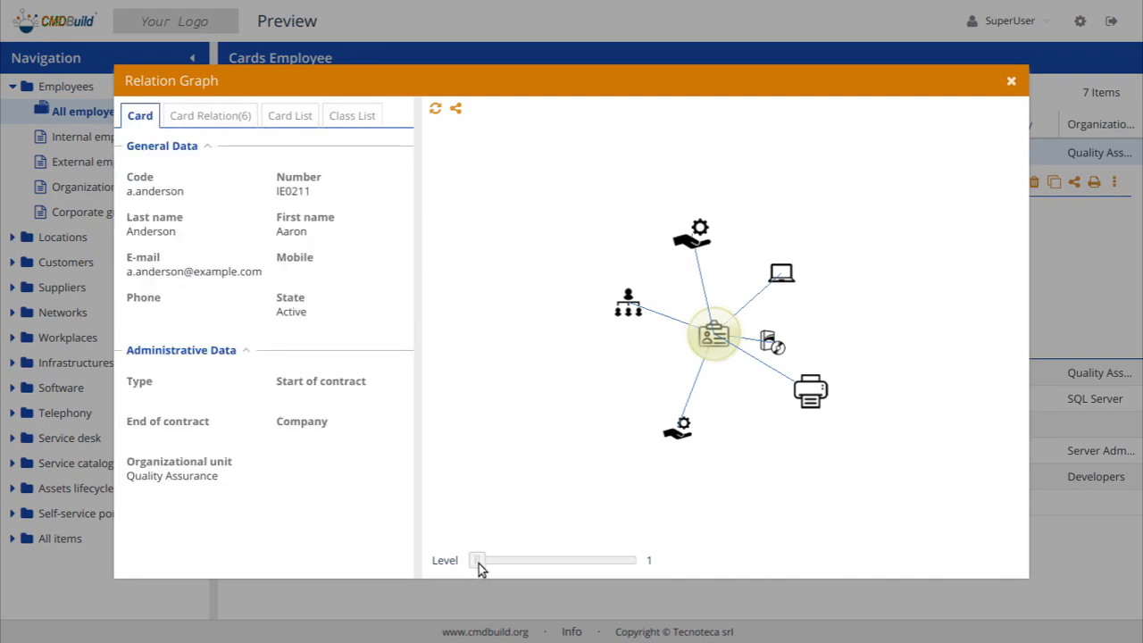
pyautogui.moveTo(474, 564); pyautogui.dragTo(487, 565)
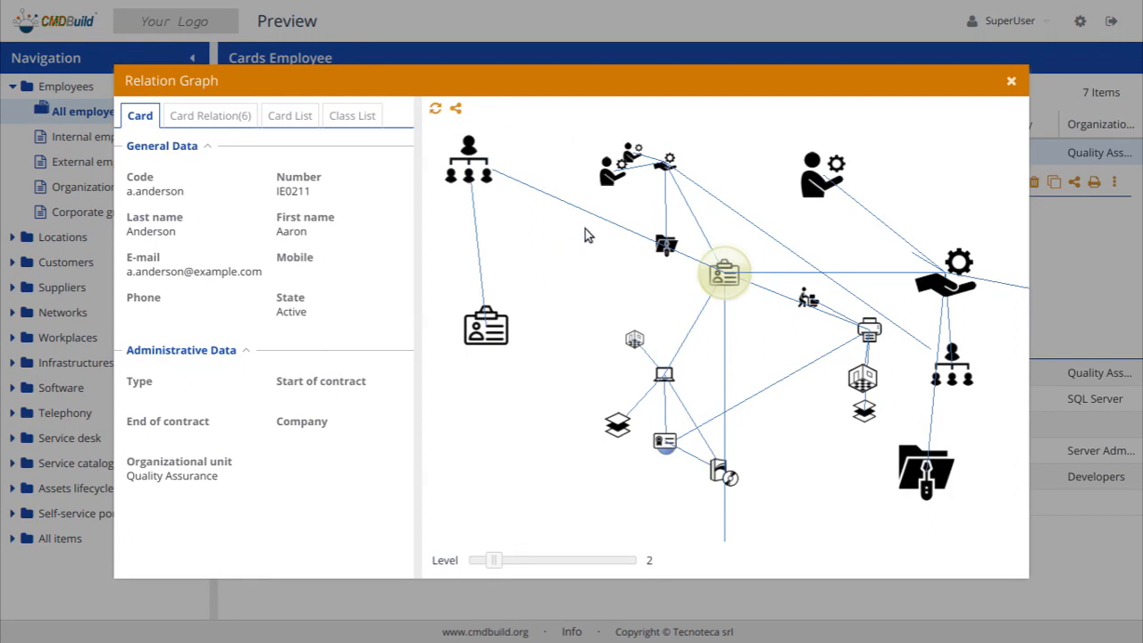
pyautogui.click(1013, 84)
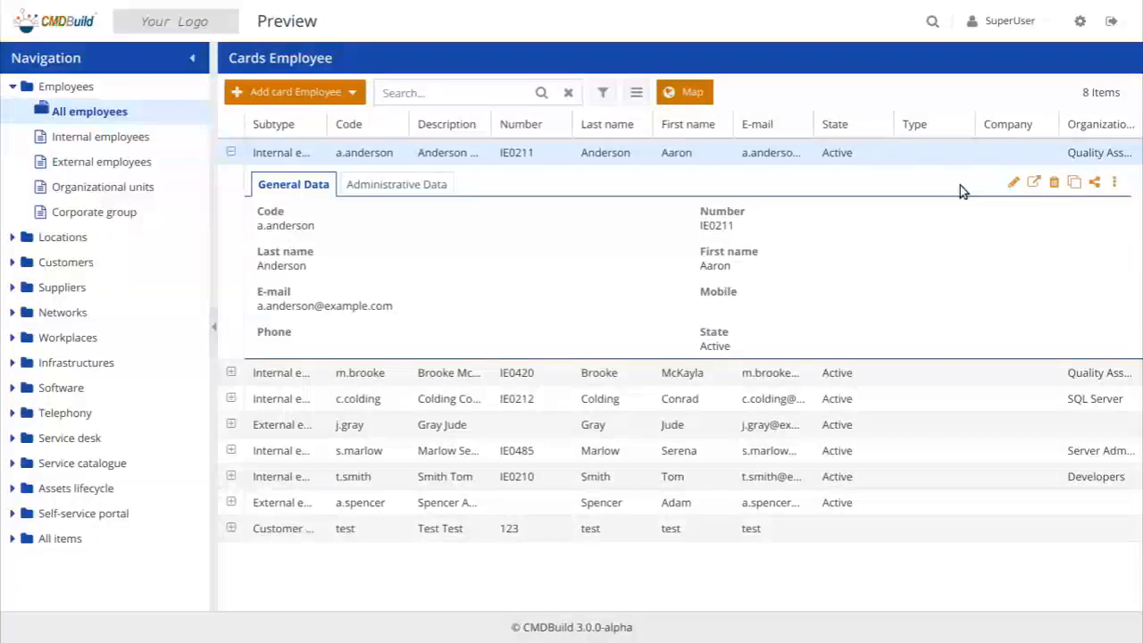
# - Open the Buildings cards under Locations and display them on the map
pyautogui.click(13, 237)
pyautogui.click(60, 262)
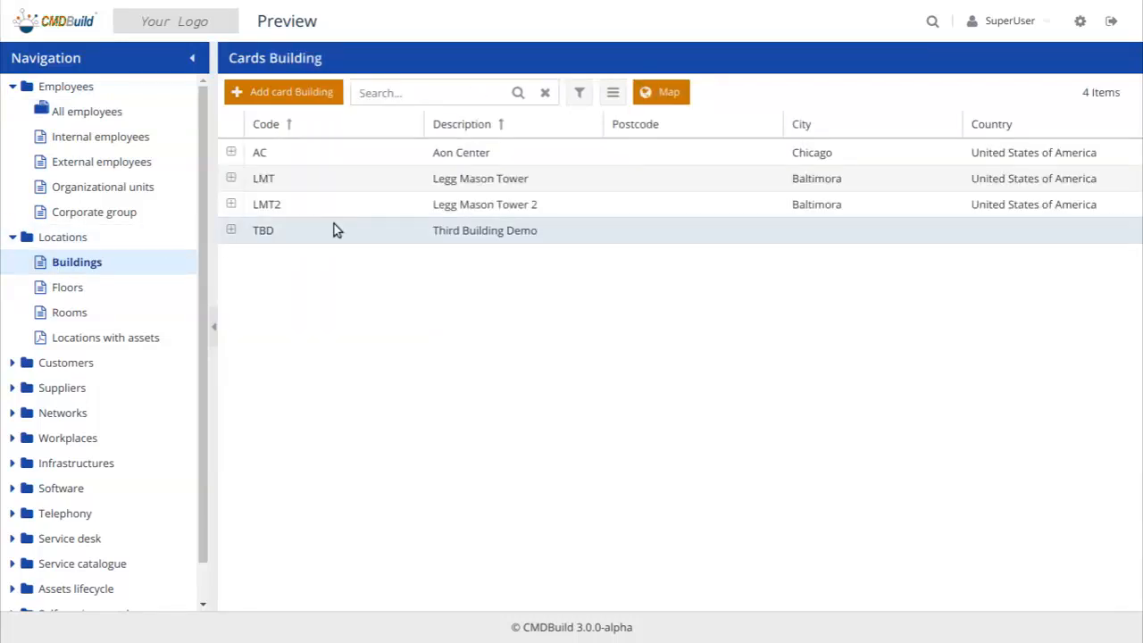
pyautogui.click(671, 104)
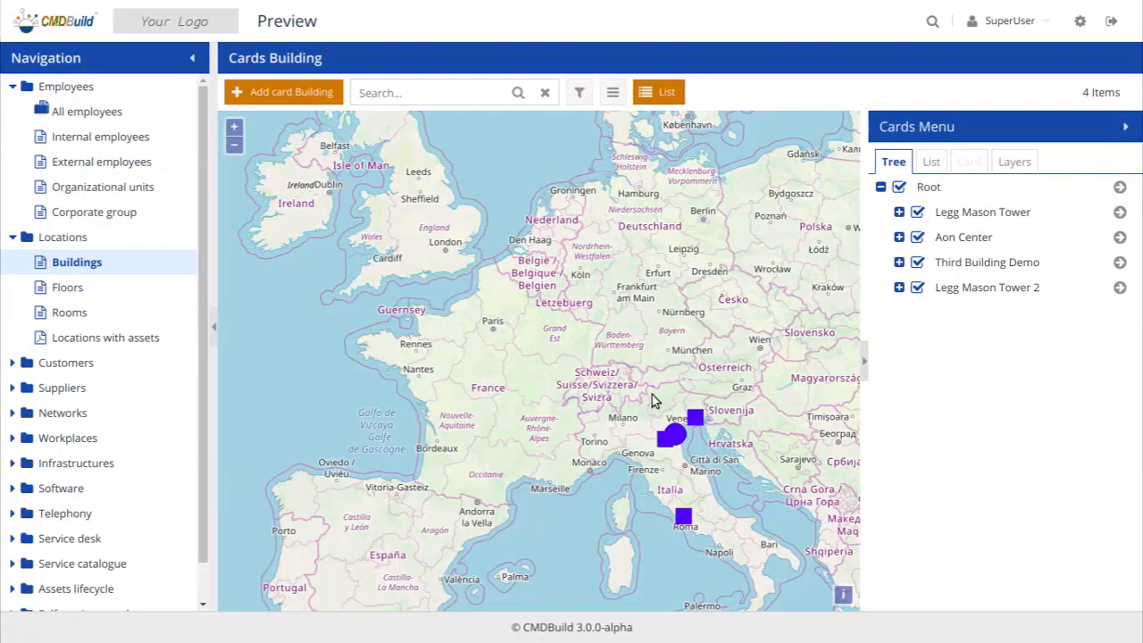
pyautogui.moveTo(659, 391); pyautogui.dragTo(655, 342)
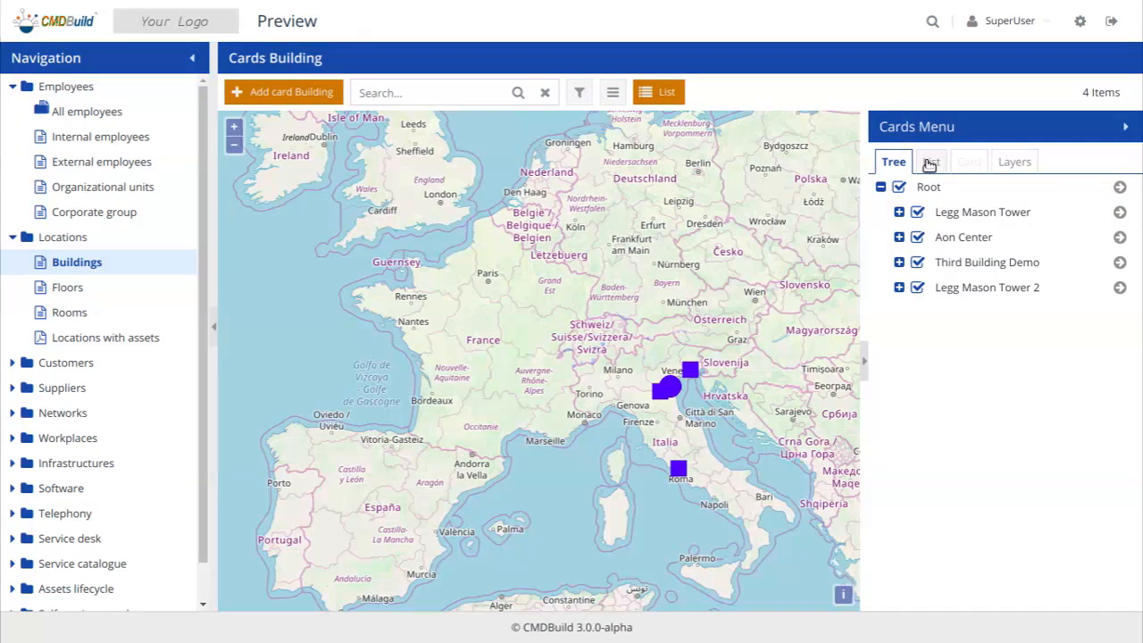
# - Expand Legg Mason Tower in the map's card tree through floor 00 and the entry beneath it
pyautogui.click(900, 212)
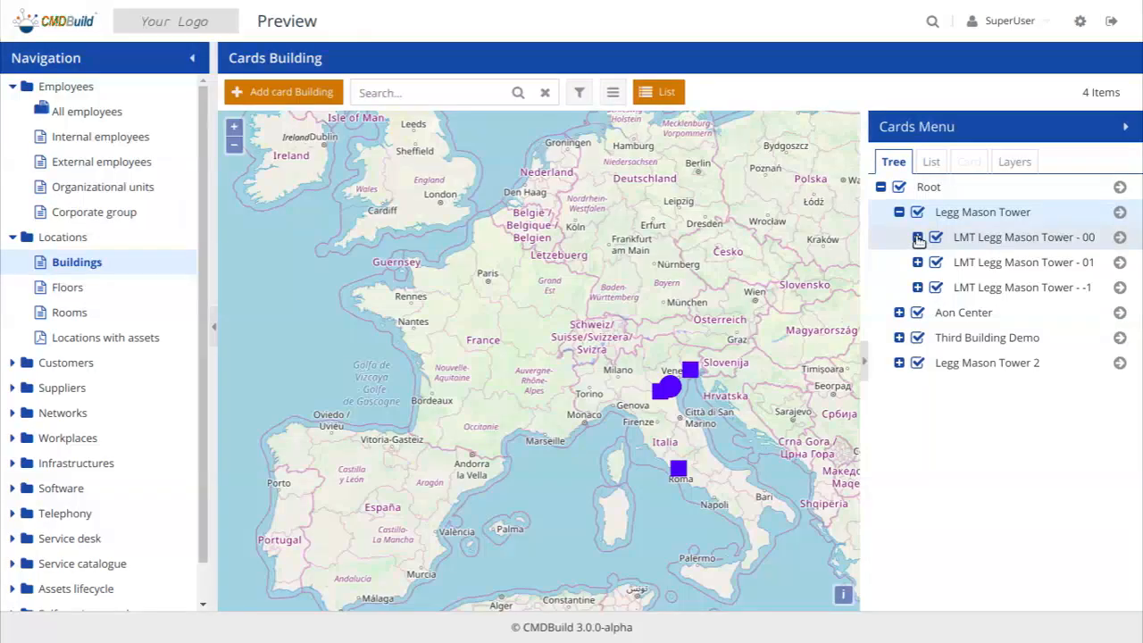
pyautogui.click(917, 238)
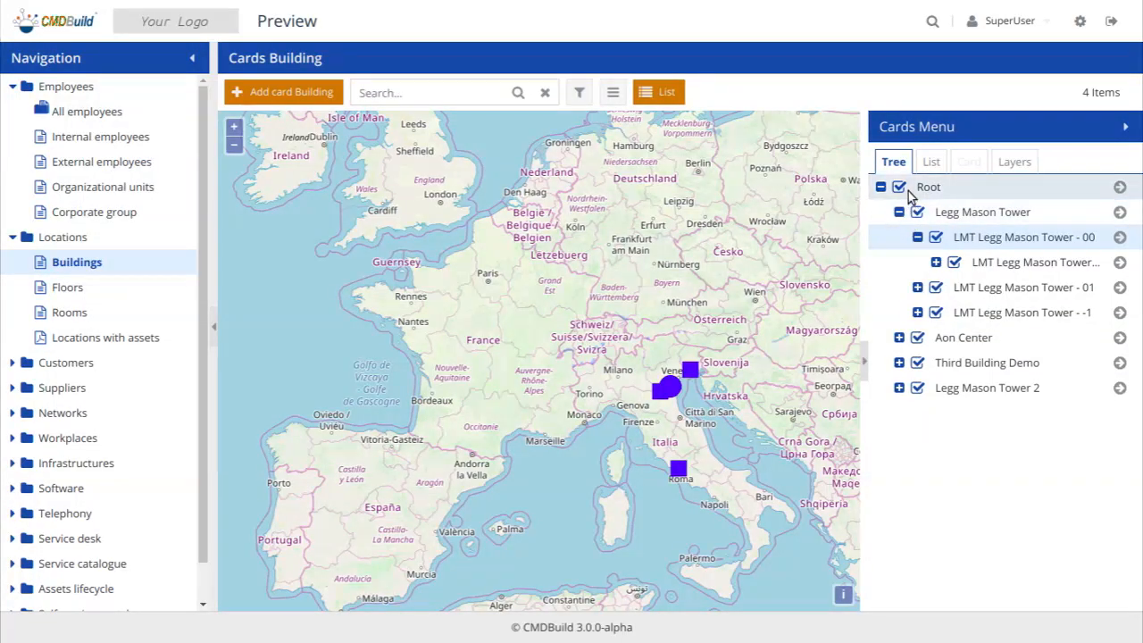
pyautogui.click(935, 263)
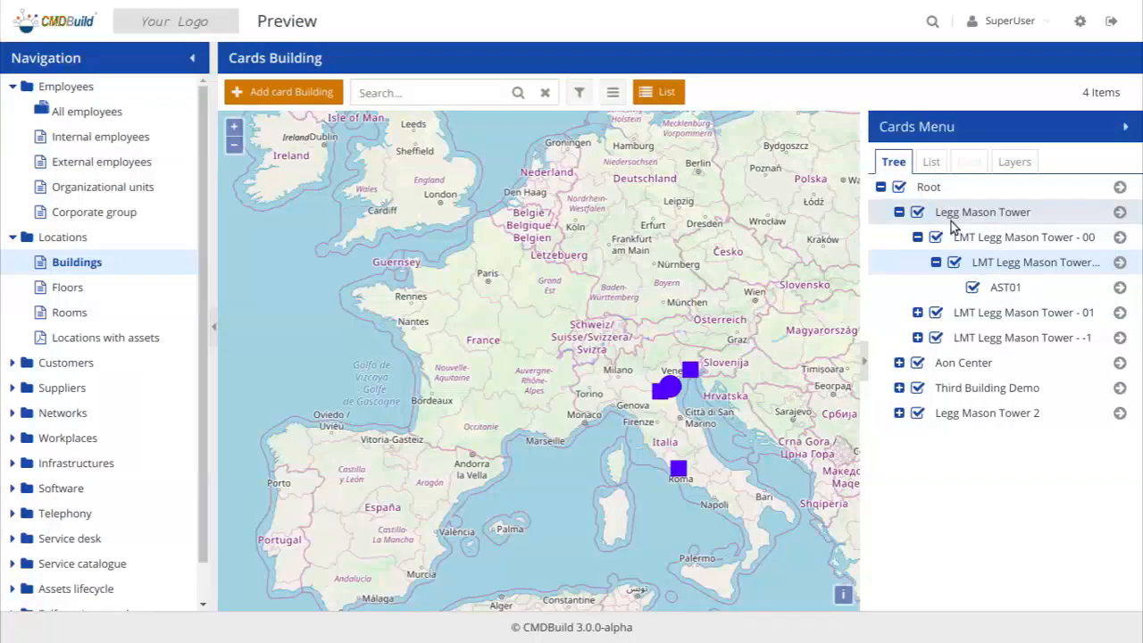
# - Review the map's card list, select building LMT2, and examine its geo attributes and the map layers
pyautogui.click(932, 166)
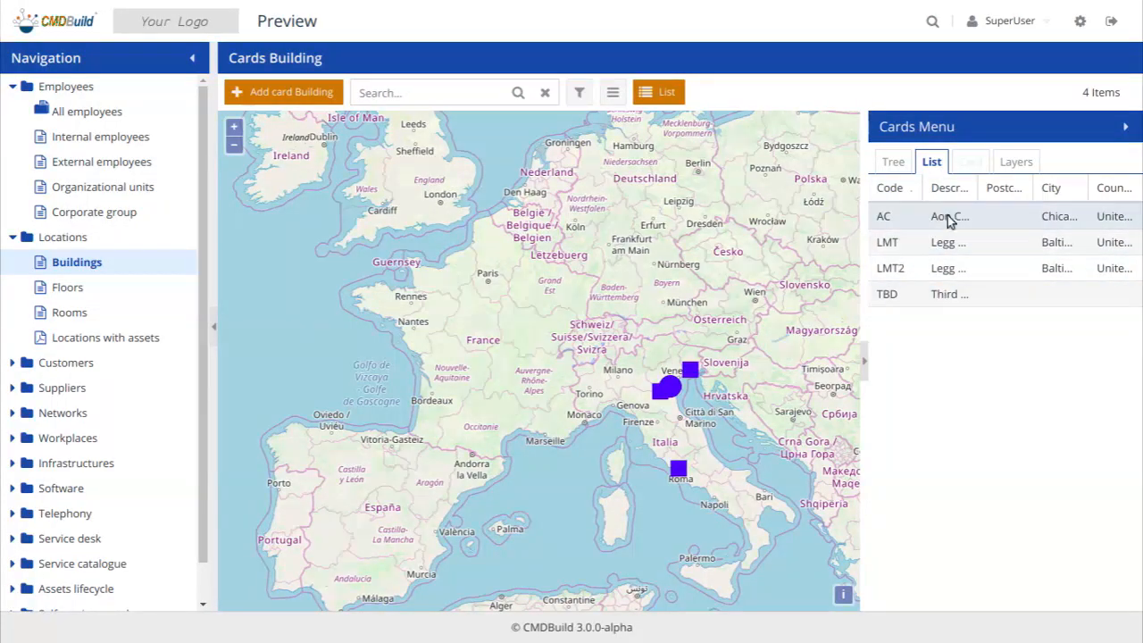
pyautogui.moveTo(690, 368)
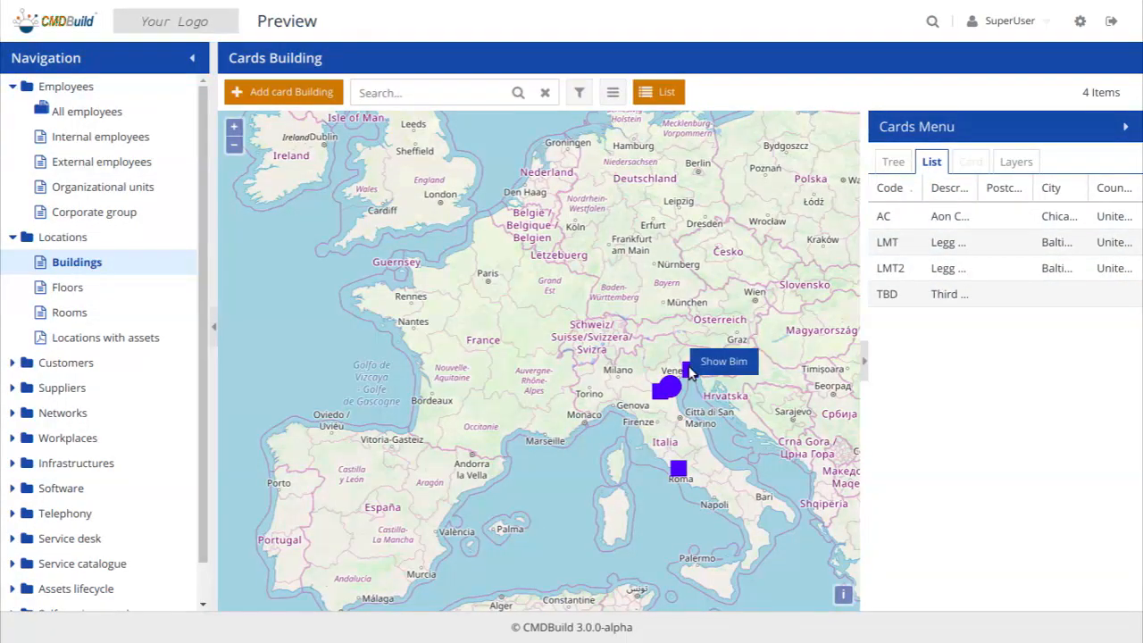
pyautogui.click(688, 370)
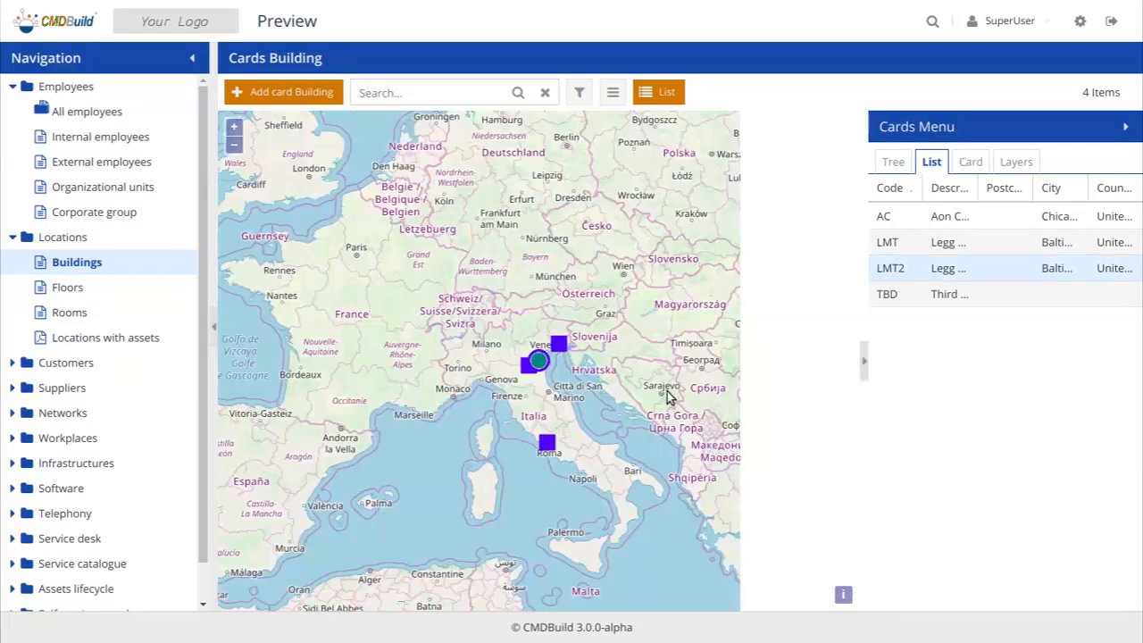
pyautogui.click(970, 163)
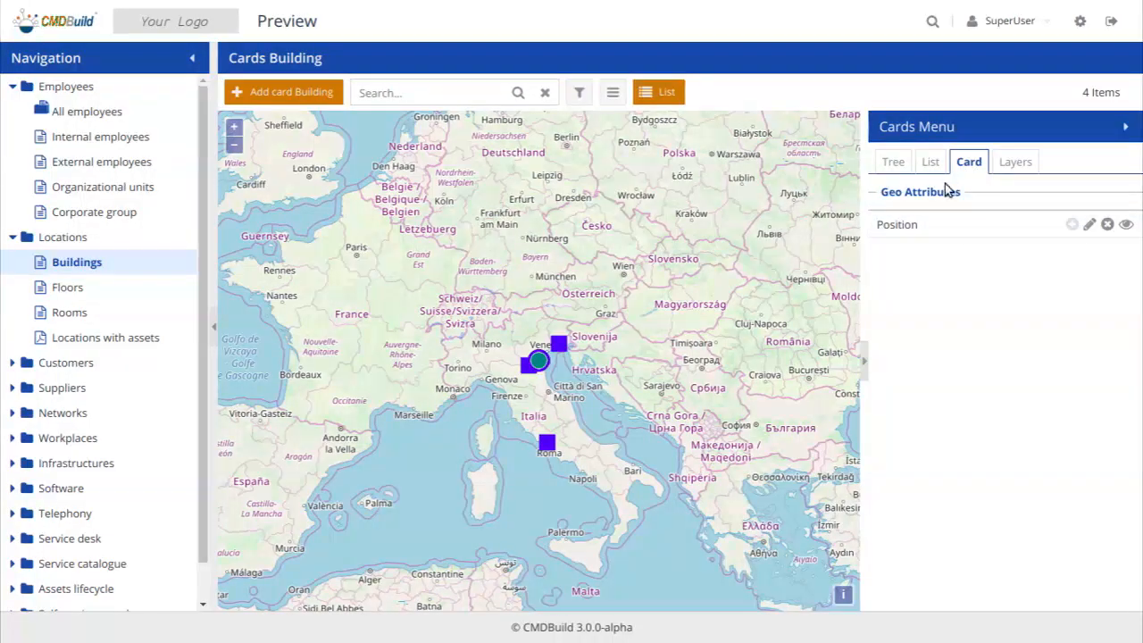
pyautogui.click(1016, 163)
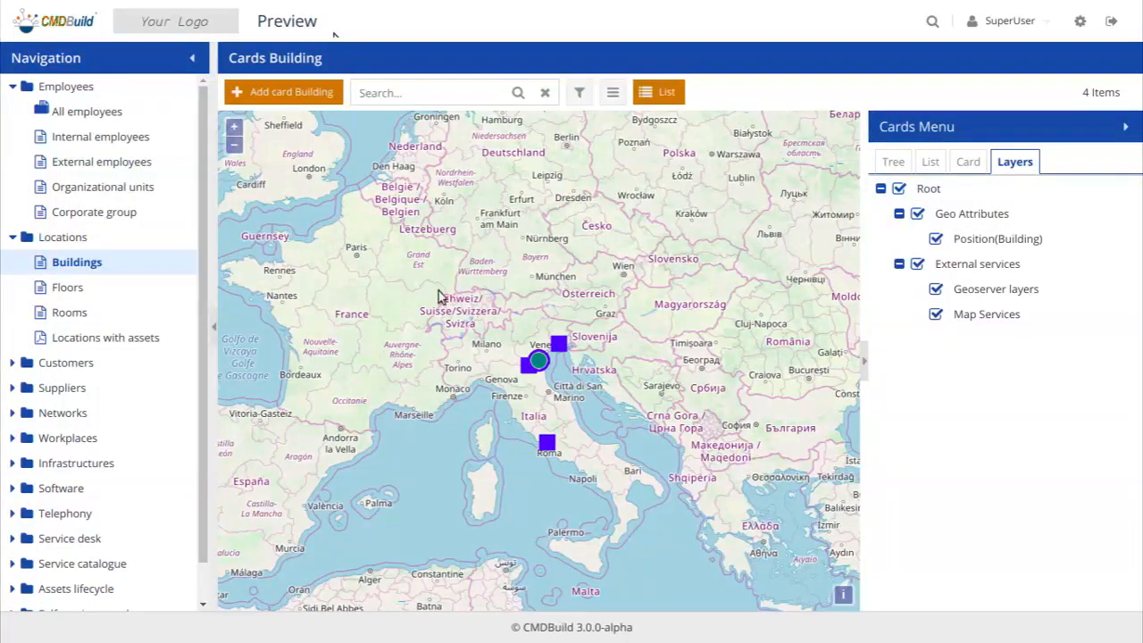
# - Return to the building list, expand the Aon Center card and open its BIM model
pyautogui.click(650, 96)
pyautogui.click(659, 92)
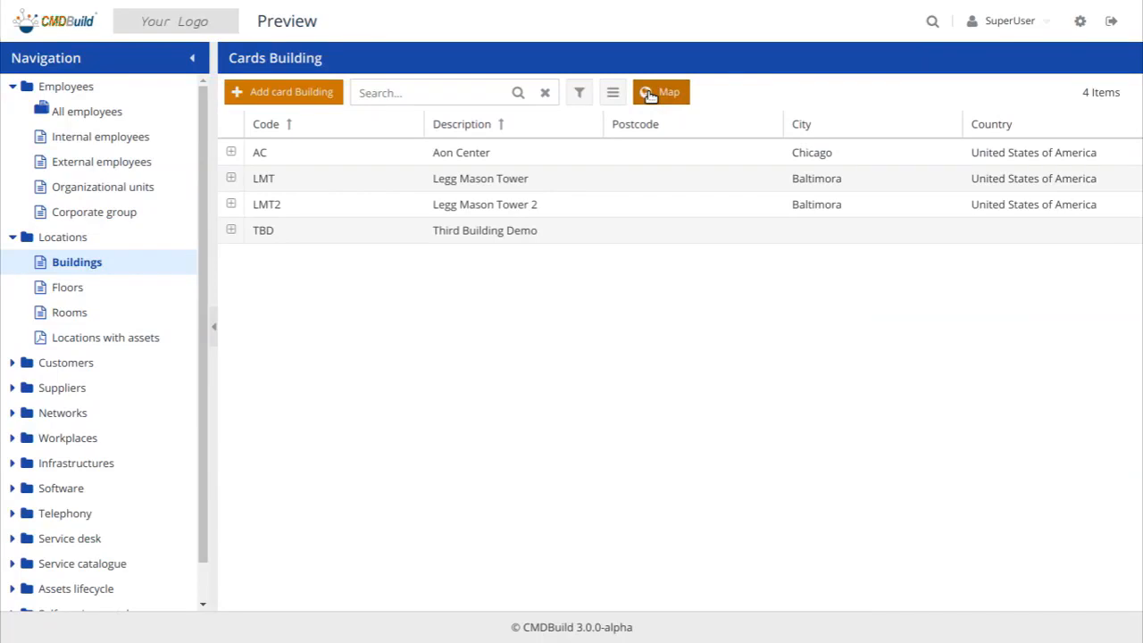
pyautogui.click(646, 150)
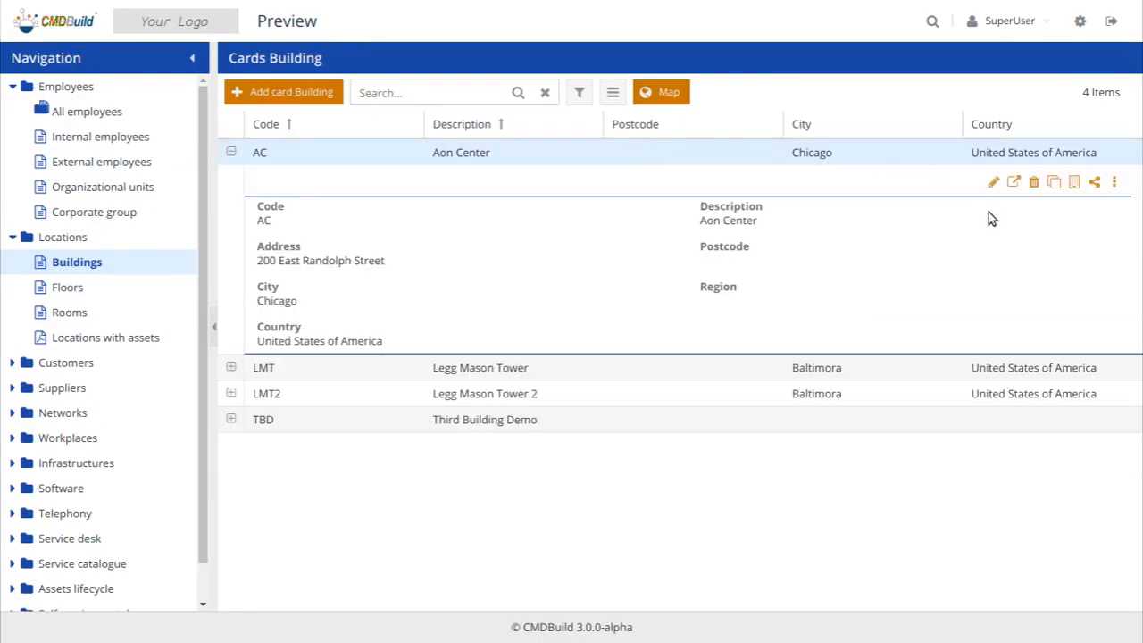
pyautogui.click(1075, 182)
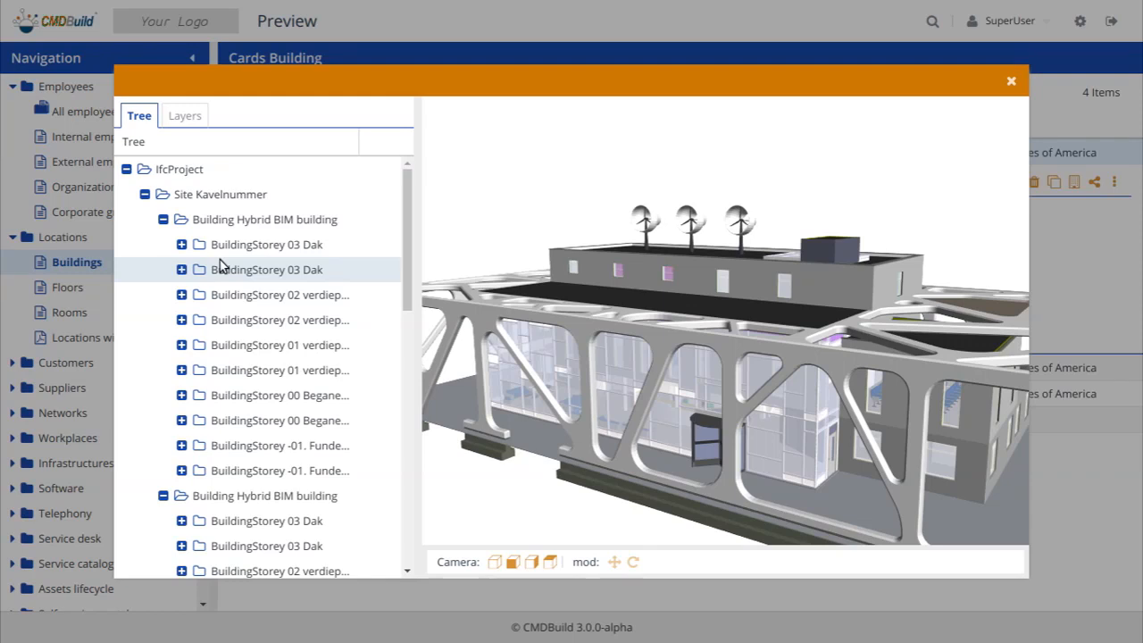
# - Review the BIM model's tree of sites, buildings and storeys, and display its layers
pyautogui.scroll(-4, 218, 264)
pyautogui.scroll(-5, 214, 256)
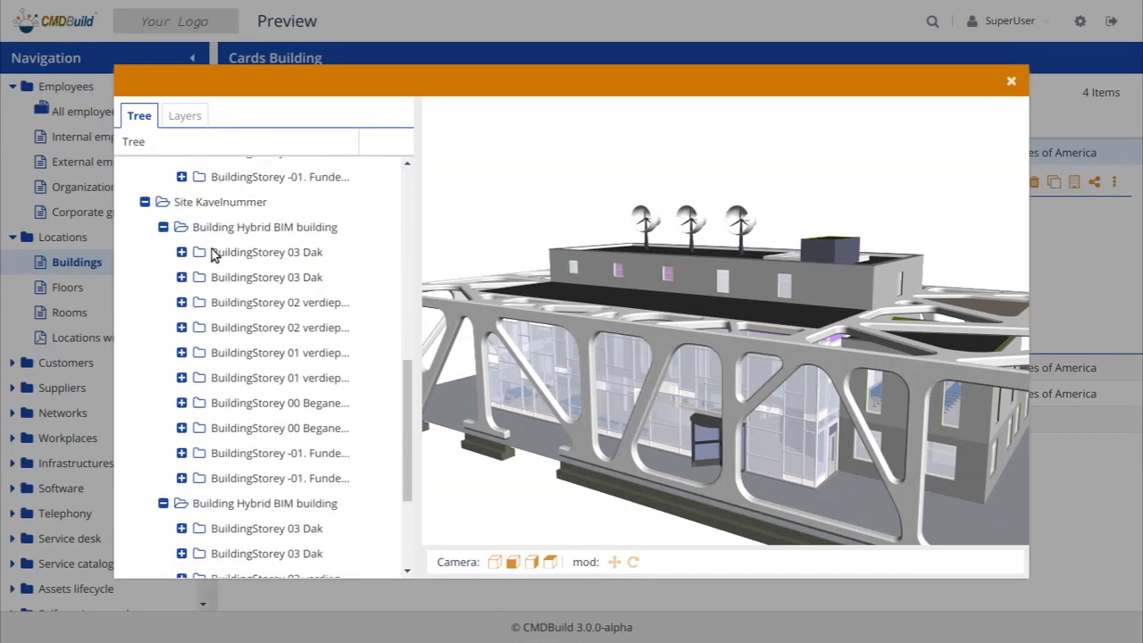
pyautogui.scroll(10, 219, 230)
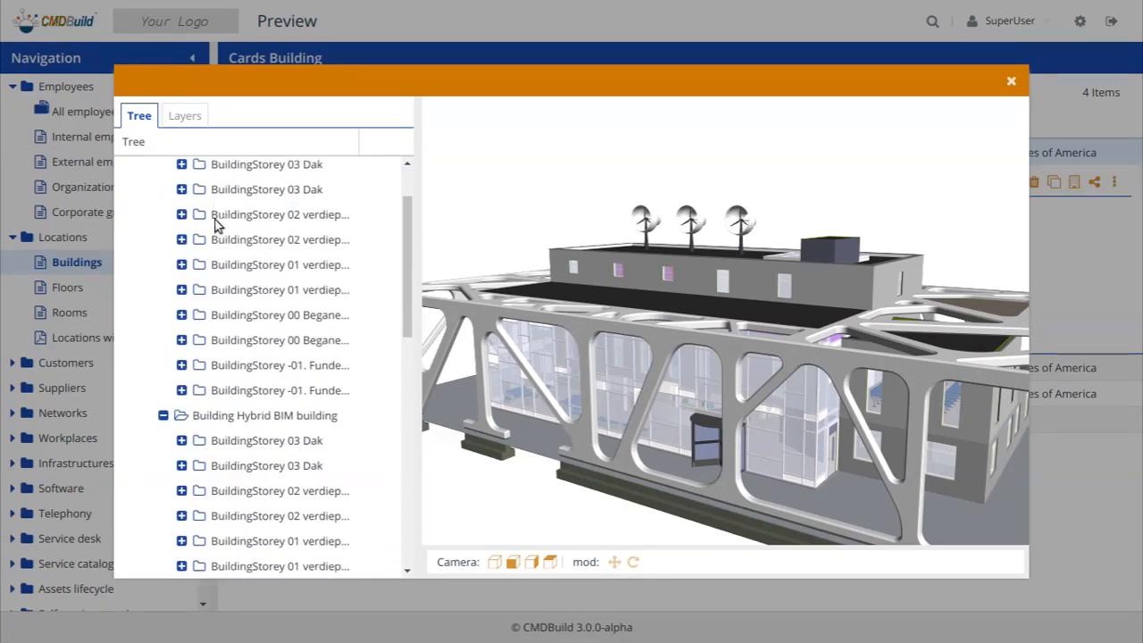
pyautogui.click(198, 118)
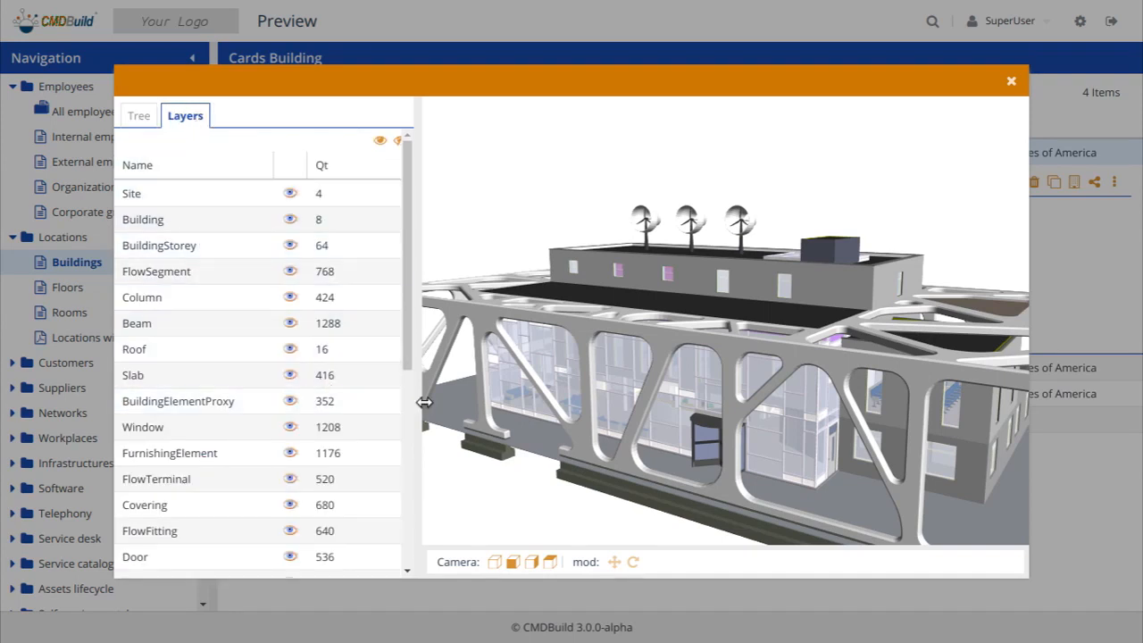
# - Select the lower flat roof surface in the BIM model and hide its BuildingElementPart layer
pyautogui.click(720, 310)
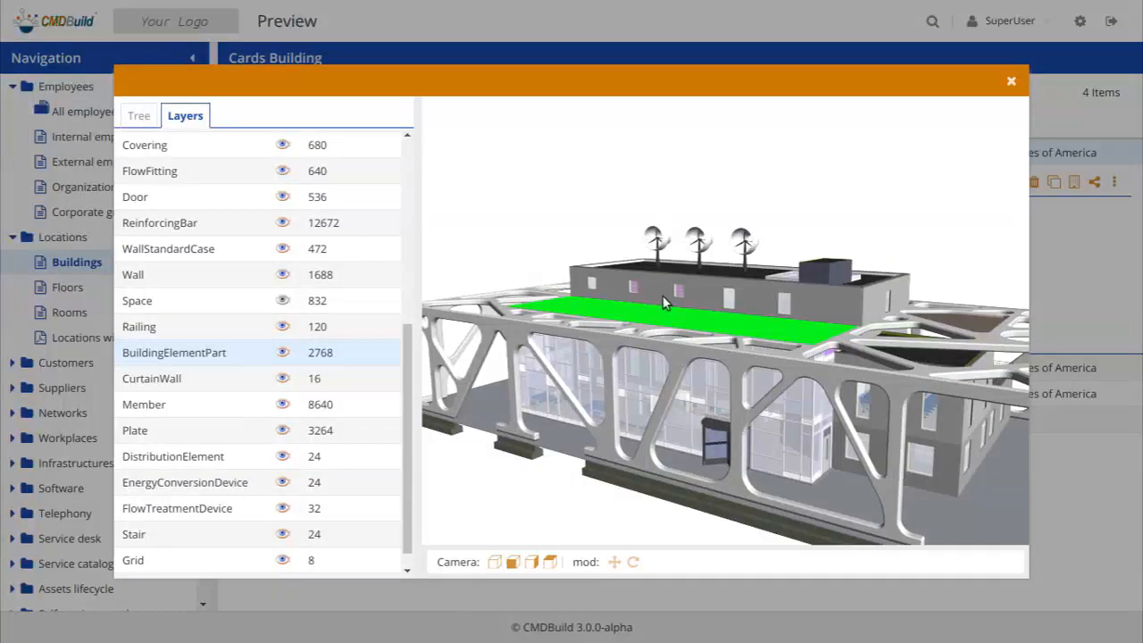
pyautogui.click(284, 353)
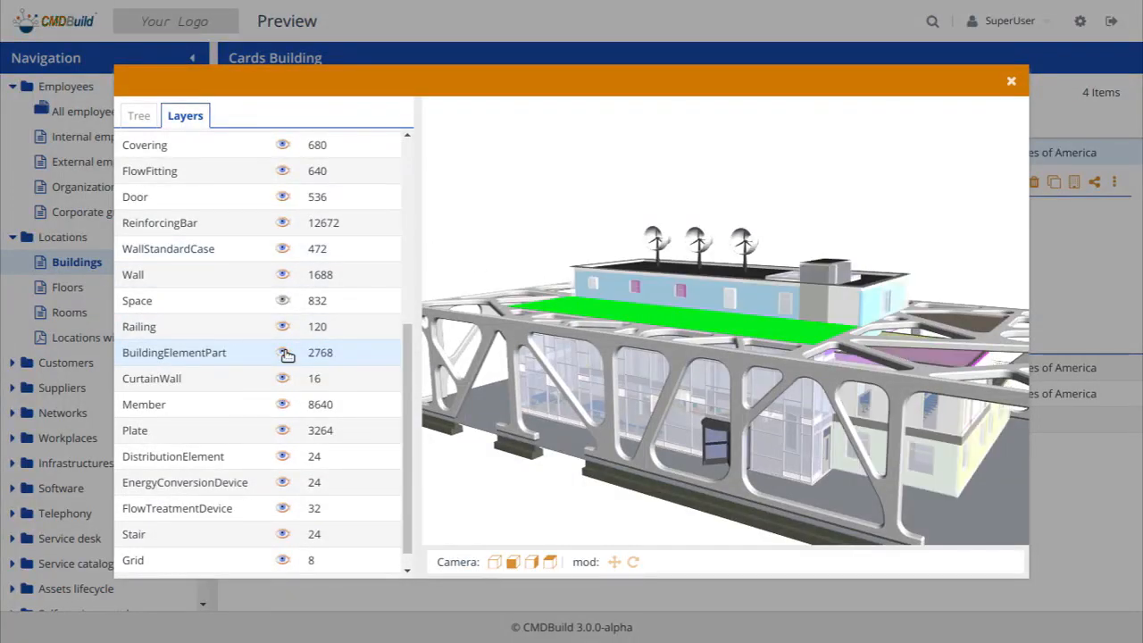
pyautogui.click(286, 355)
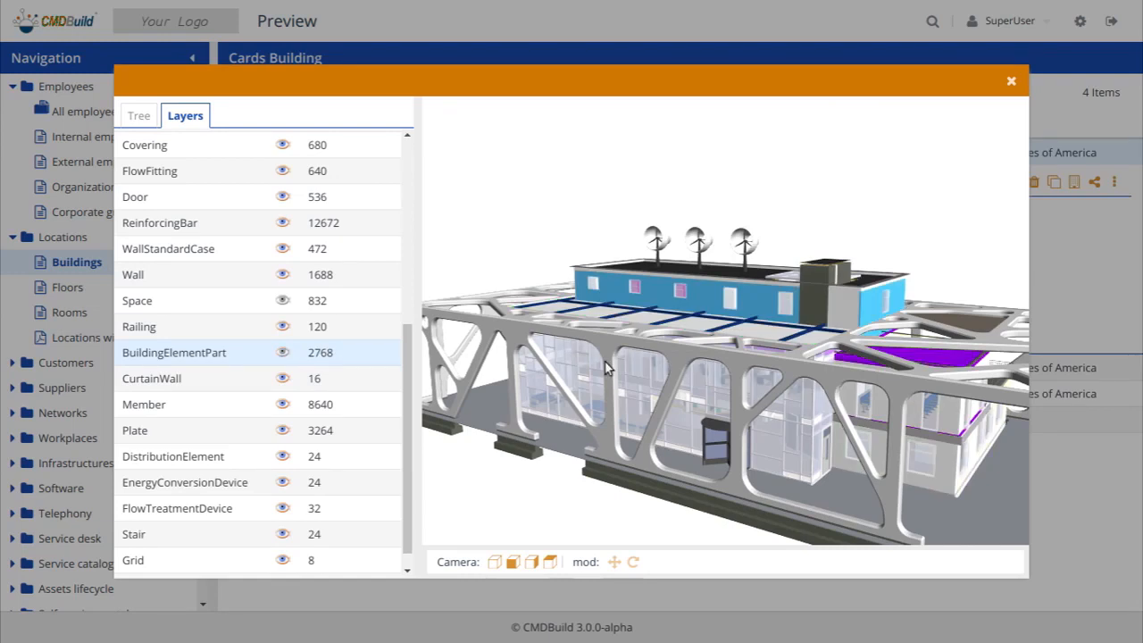
# - Select the roof covering exposed beneath the hidden parts and hide the Covering layer
pyautogui.moveTo(687, 337); pyautogui.dragTo(616, 464)
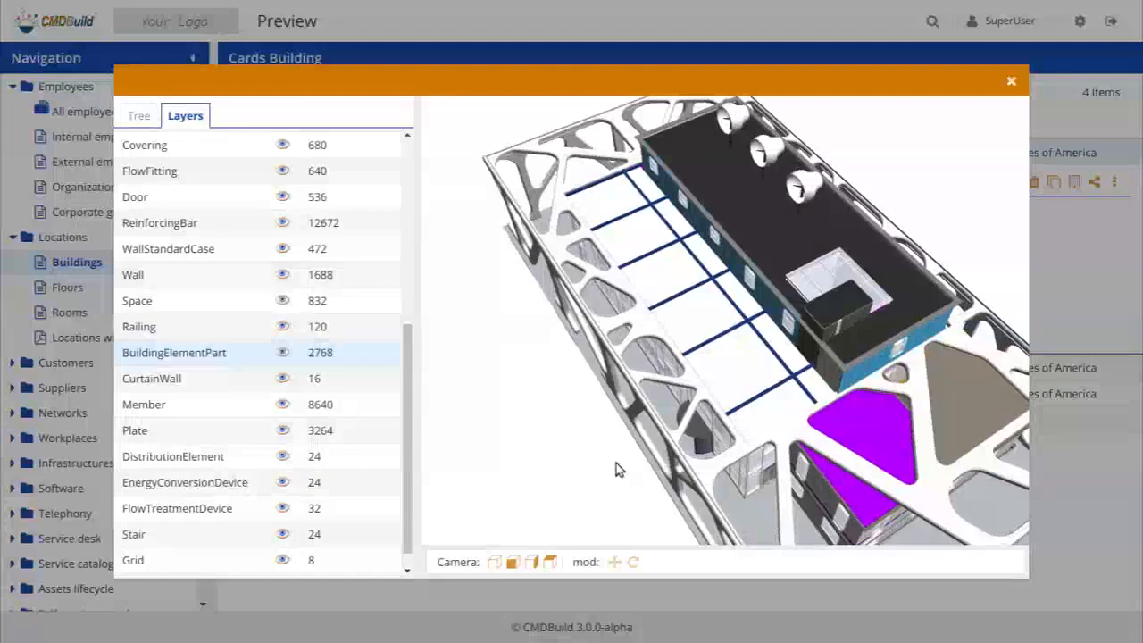
pyautogui.click(700, 327)
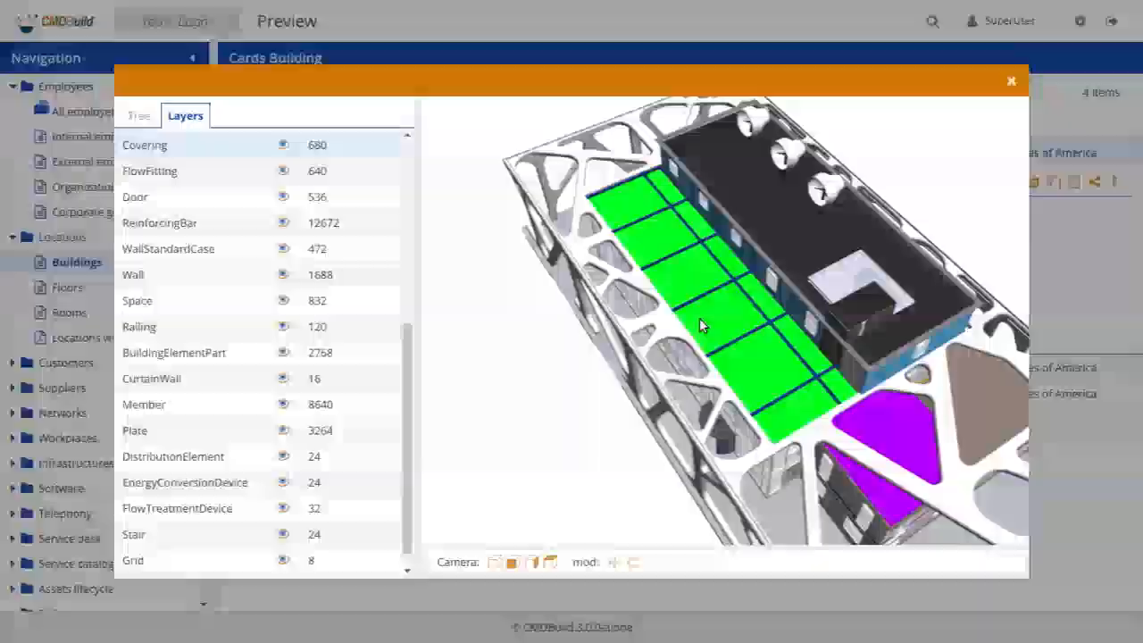
pyautogui.click(282, 148)
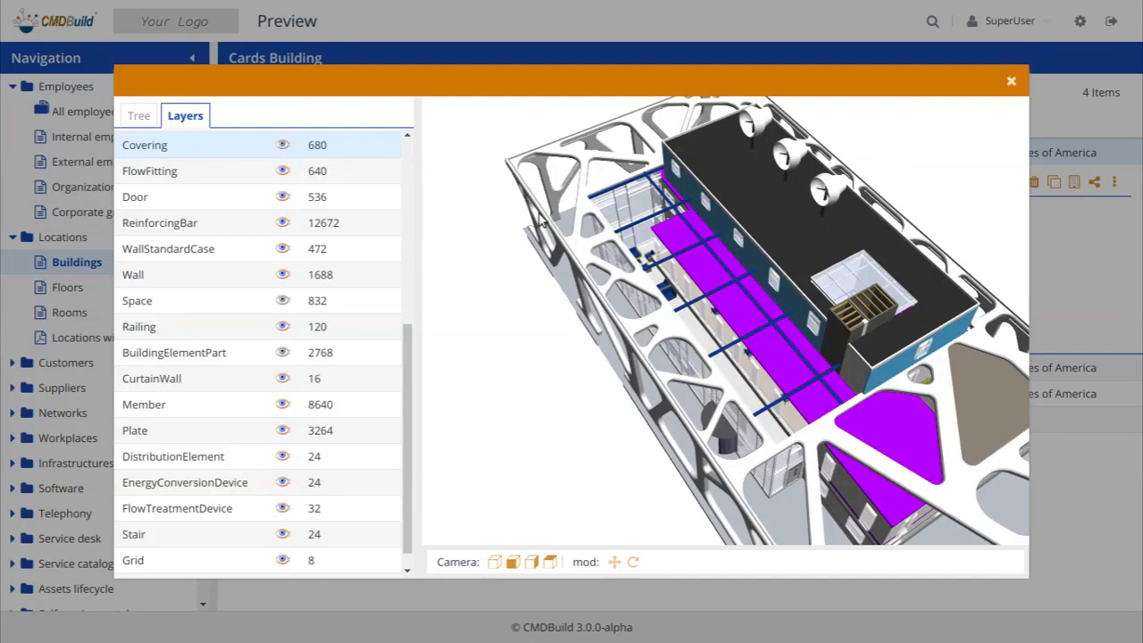
# - Select the exposed slab in the BIM model to identify its layer, and close the viewer
pyautogui.moveTo(731, 259); pyautogui.dragTo(804, 202)
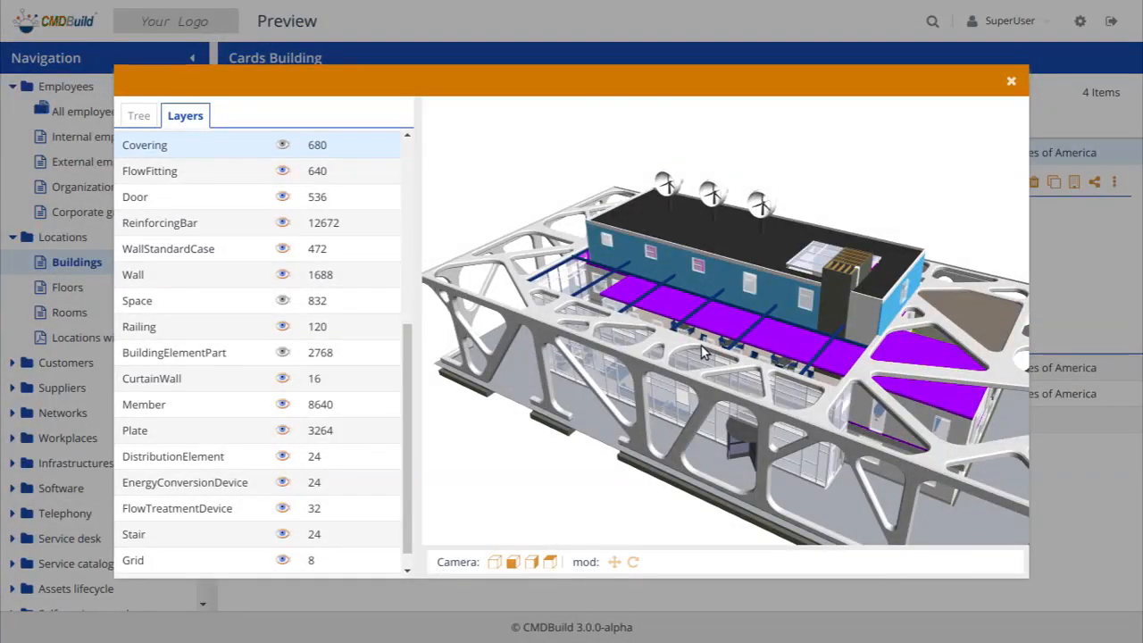
pyautogui.click(712, 320)
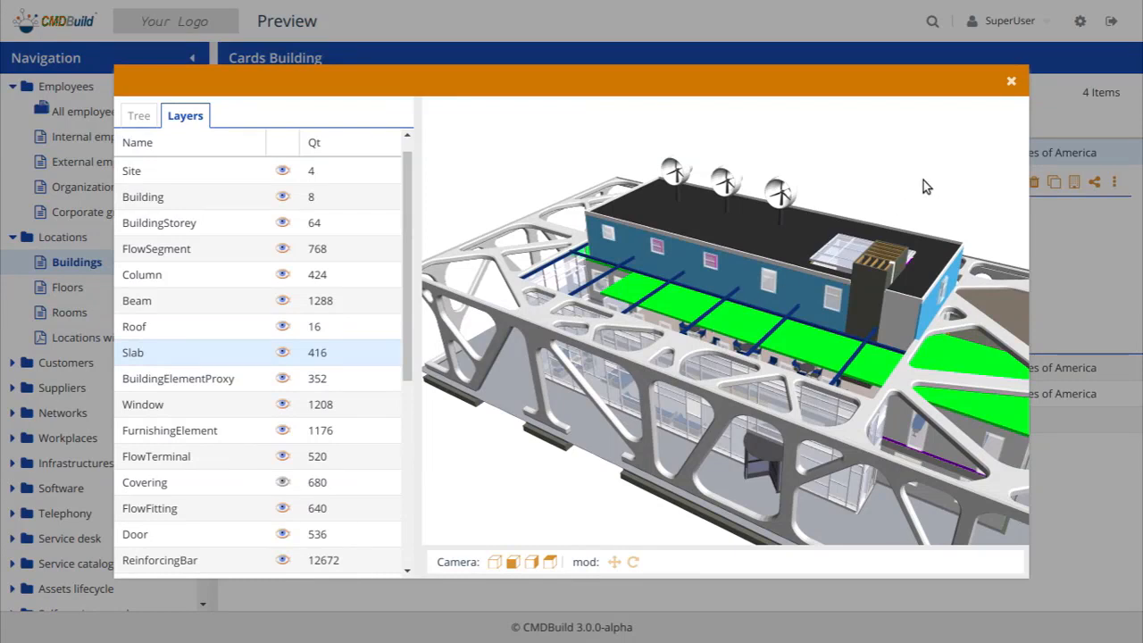
pyautogui.click(1012, 83)
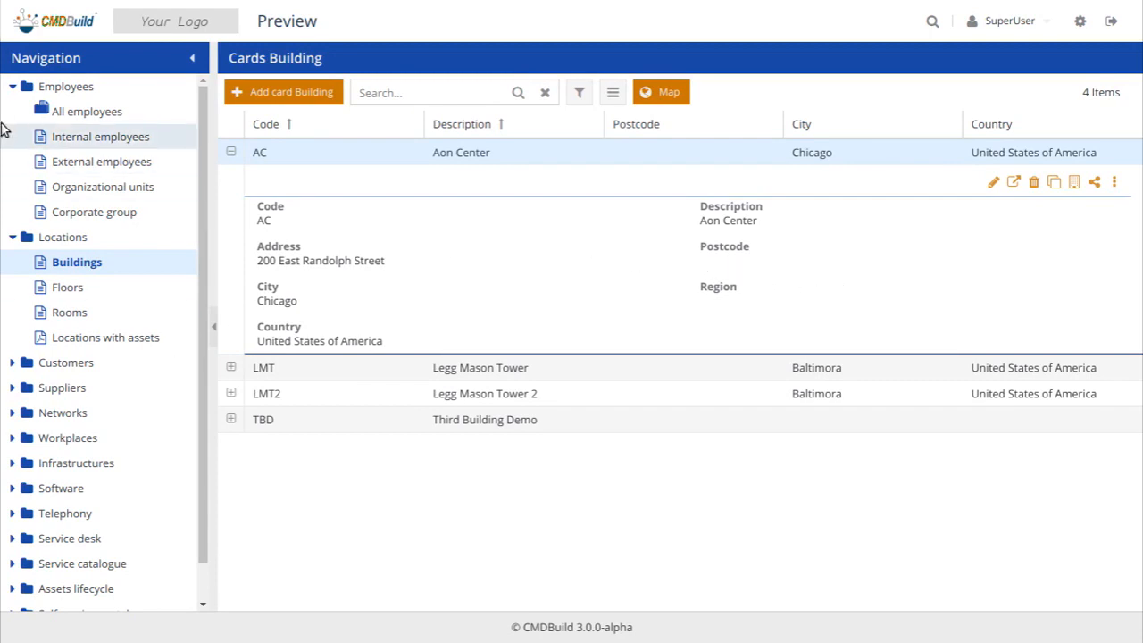
# - Open the Asset management workflow under Assets lifecycle and expand its first two goods receipt activities in turn
pyautogui.click(11, 87)
pyautogui.click(11, 111)
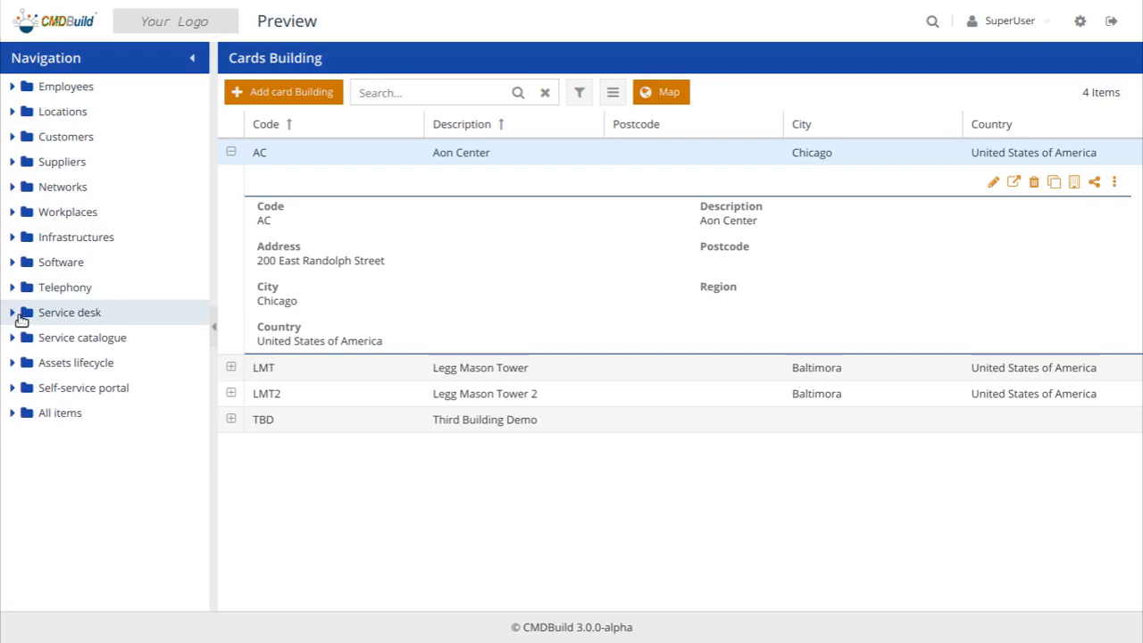
pyautogui.click(13, 363)
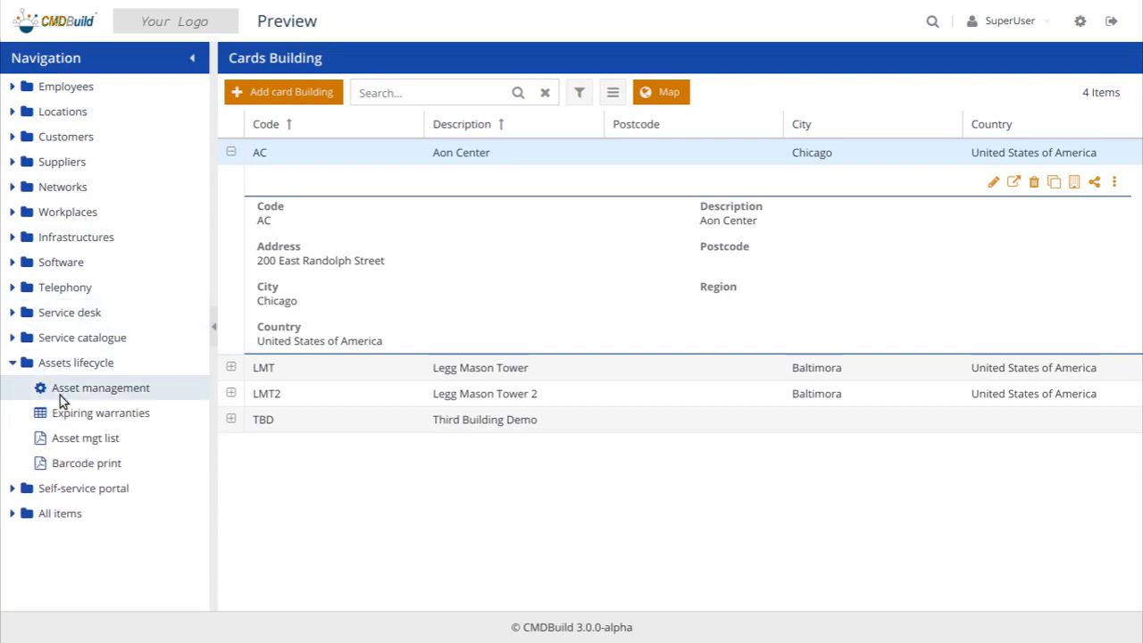
pyautogui.click(67, 390)
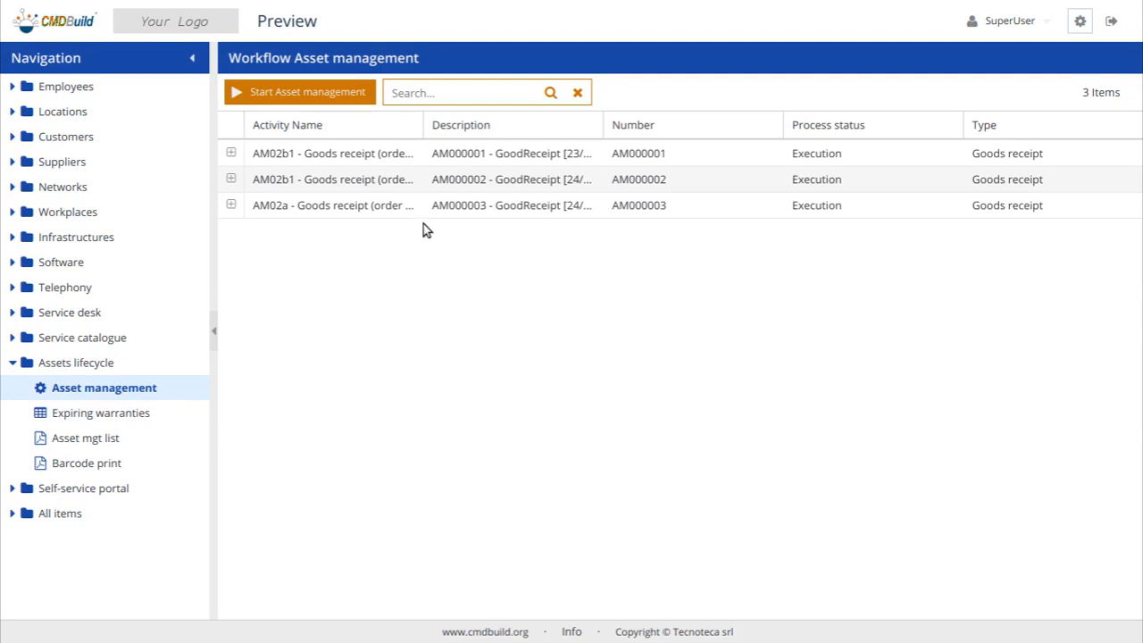
pyautogui.click(429, 159)
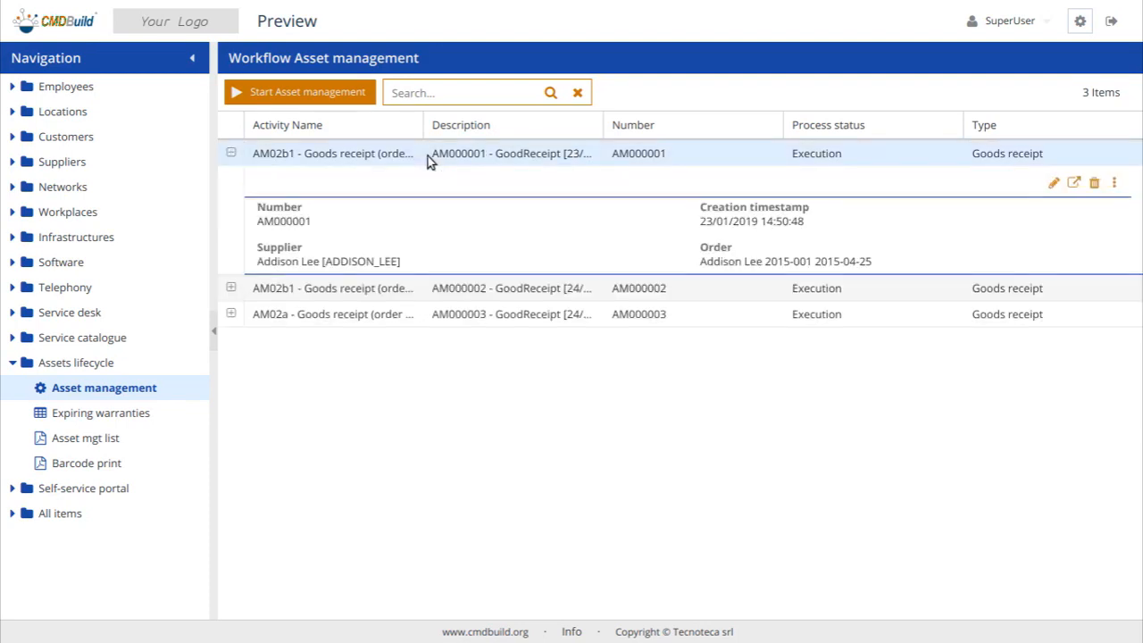
pyautogui.click(433, 291)
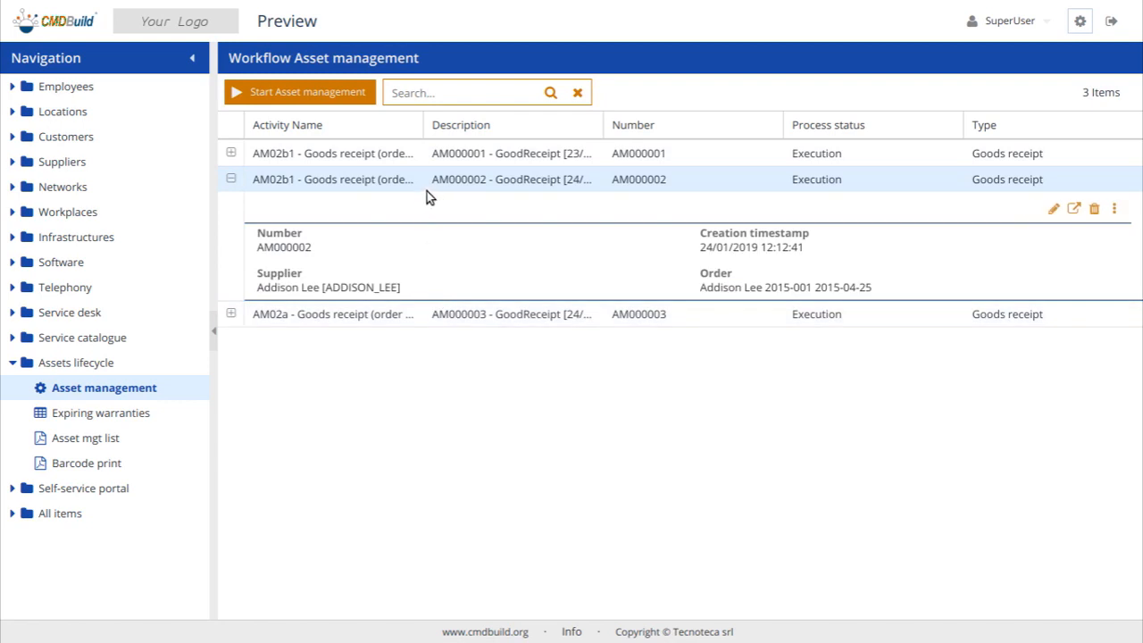
# - Expand the third goods receipt activity, and start a new Asset management process of type Goods receipt
pyautogui.click(400, 322)
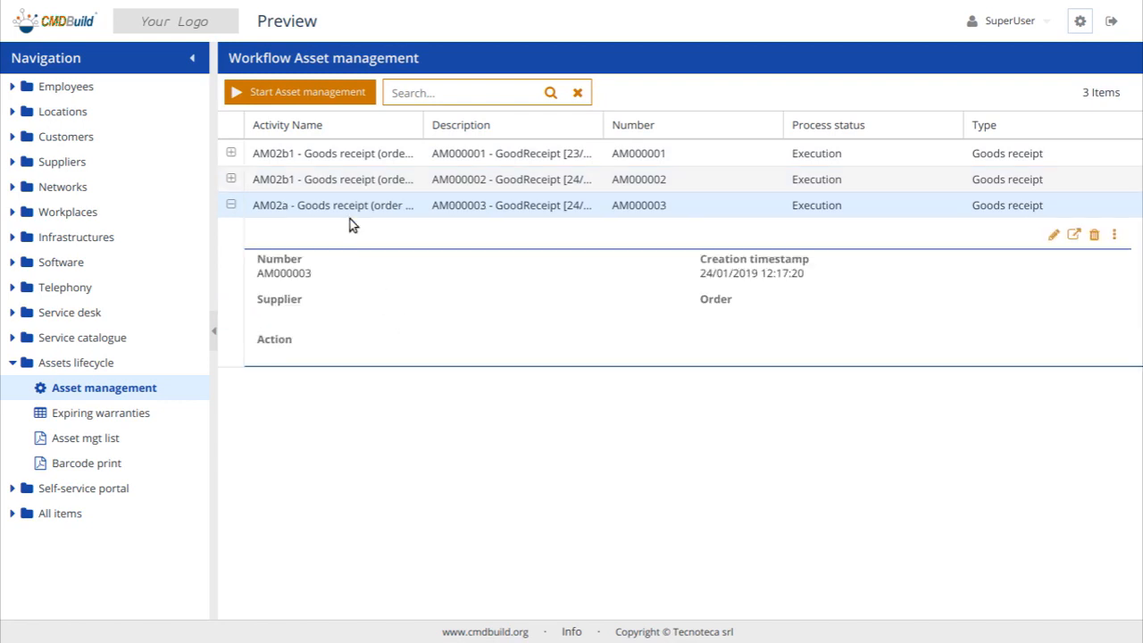
pyautogui.click(313, 93)
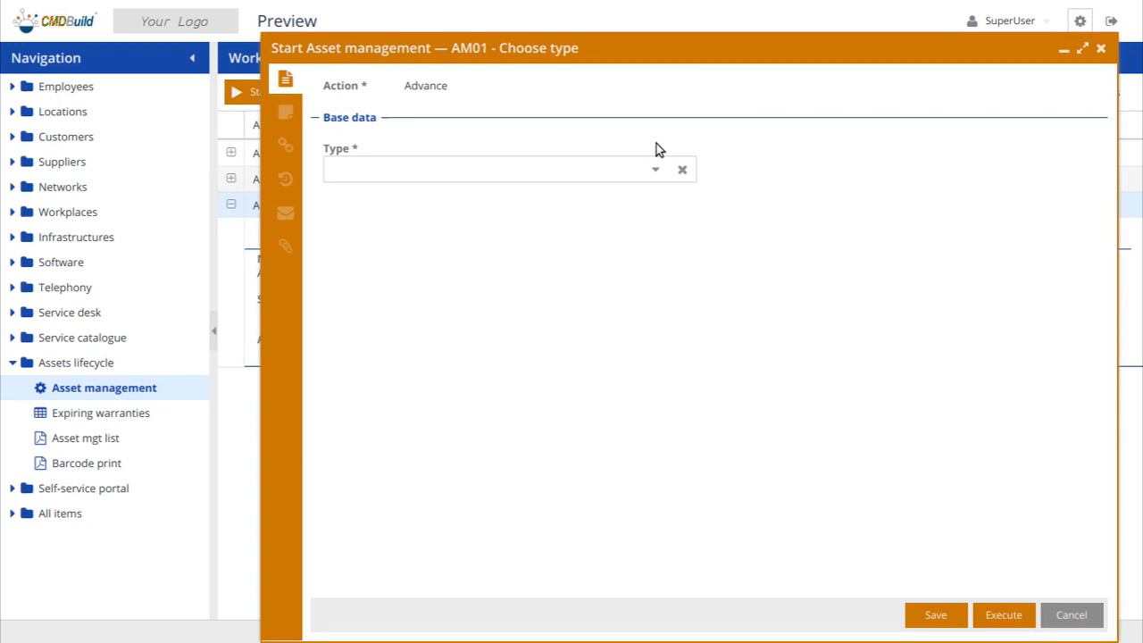
pyautogui.click(659, 170)
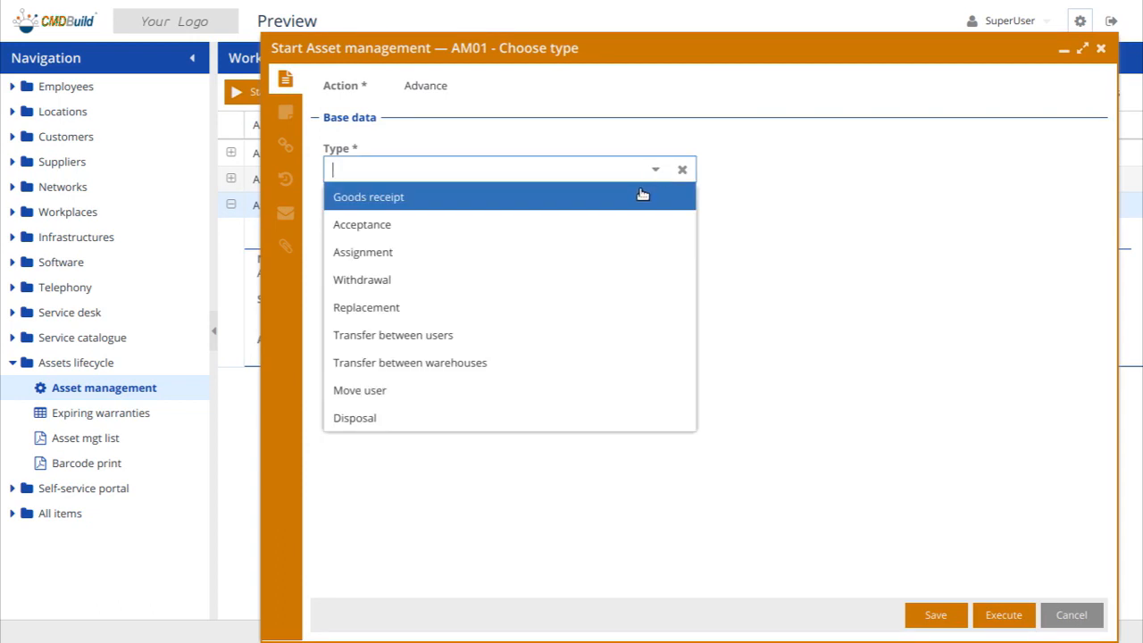
pyautogui.click(642, 196)
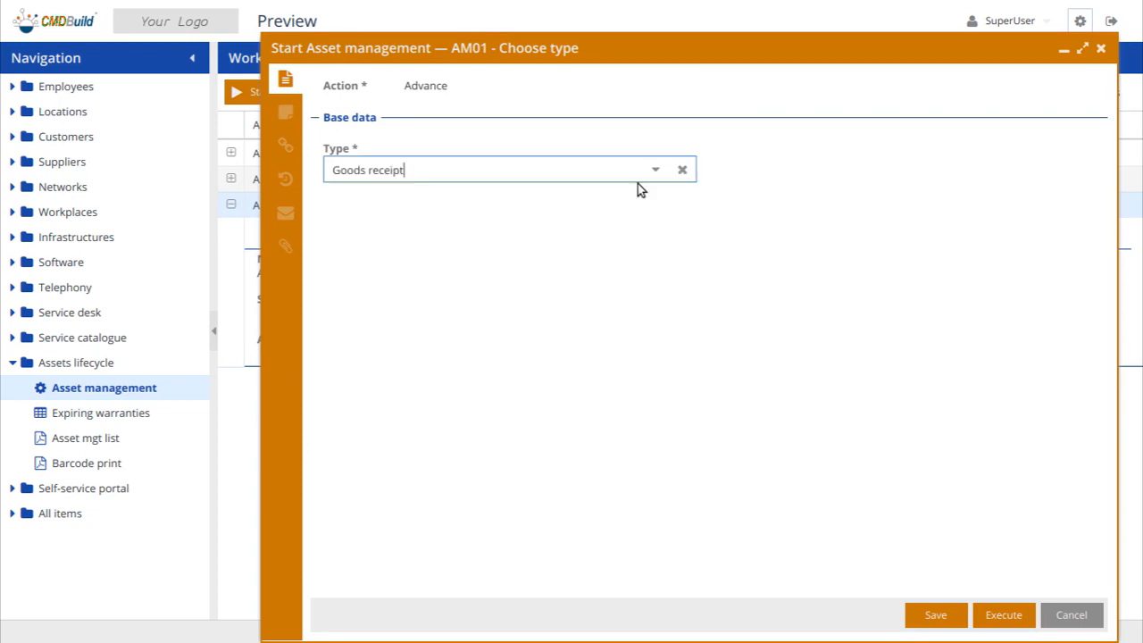
pyautogui.click(1019, 615)
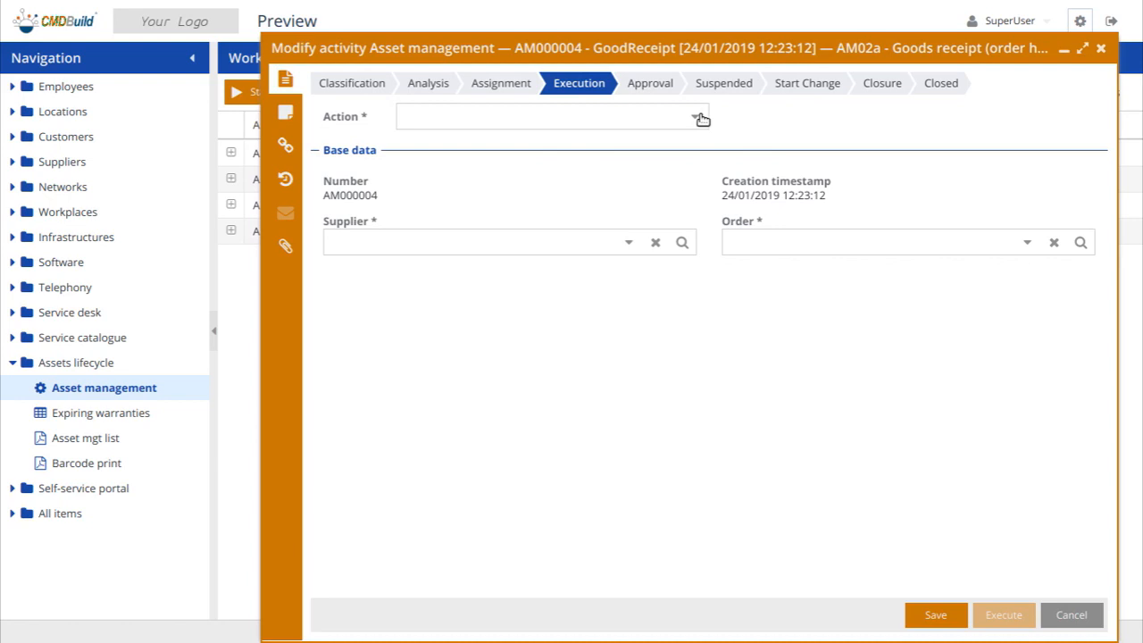
# - Set the action to Continue registering a delivery, choose supplier Addison Lee and its order dated 2015-04-25, and execute the activity
pyautogui.click(697, 118)
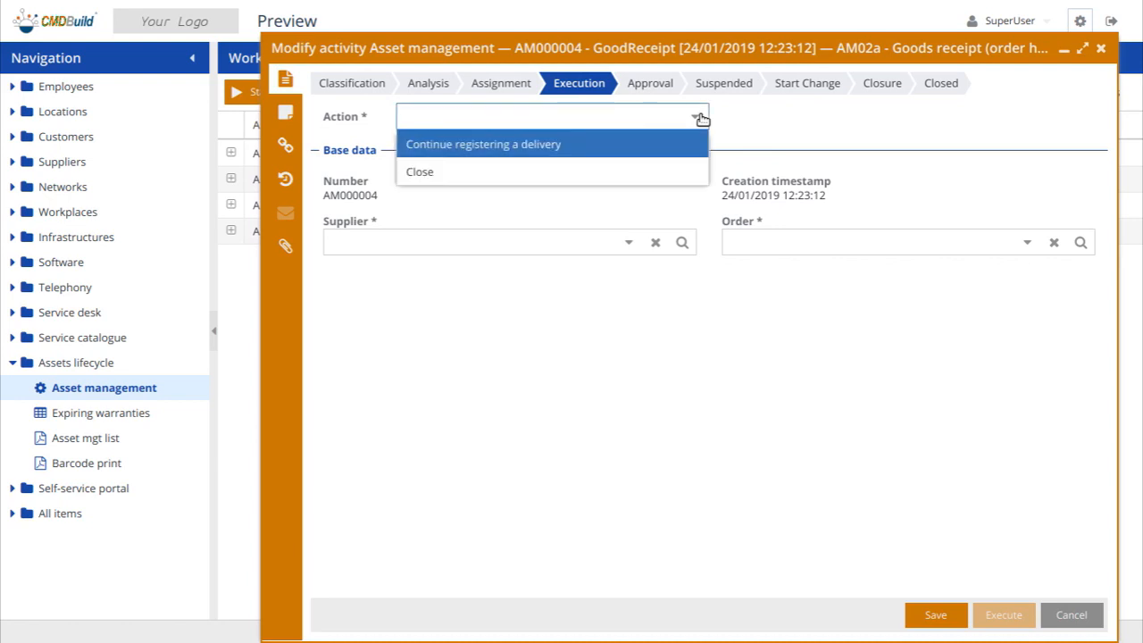
pyautogui.click(650, 145)
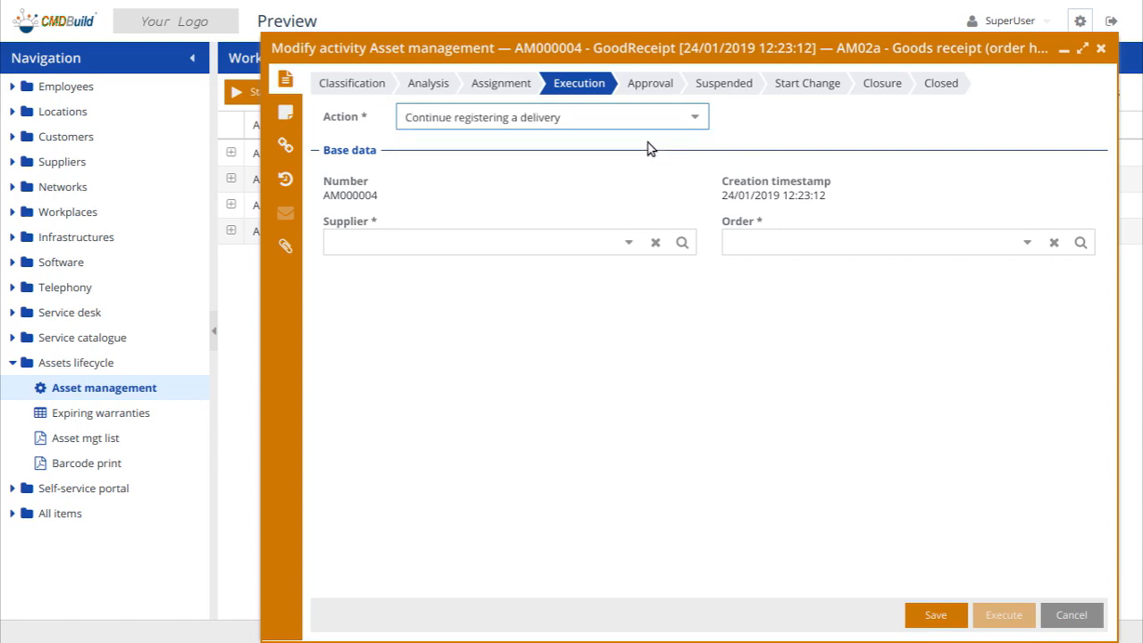
pyautogui.click(629, 244)
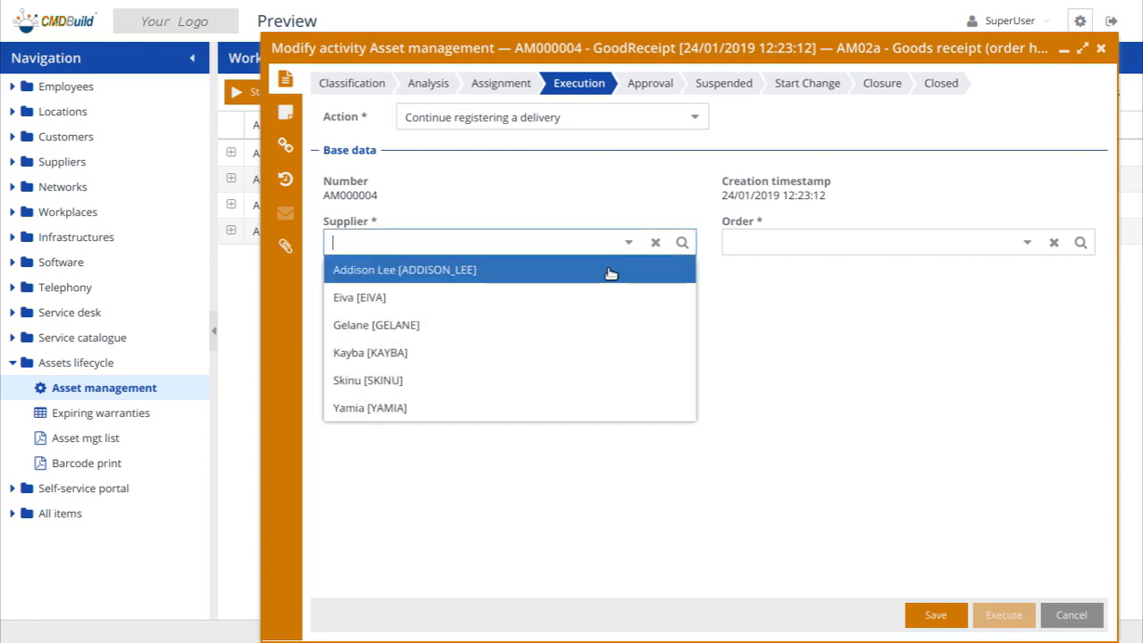
pyautogui.click(611, 271)
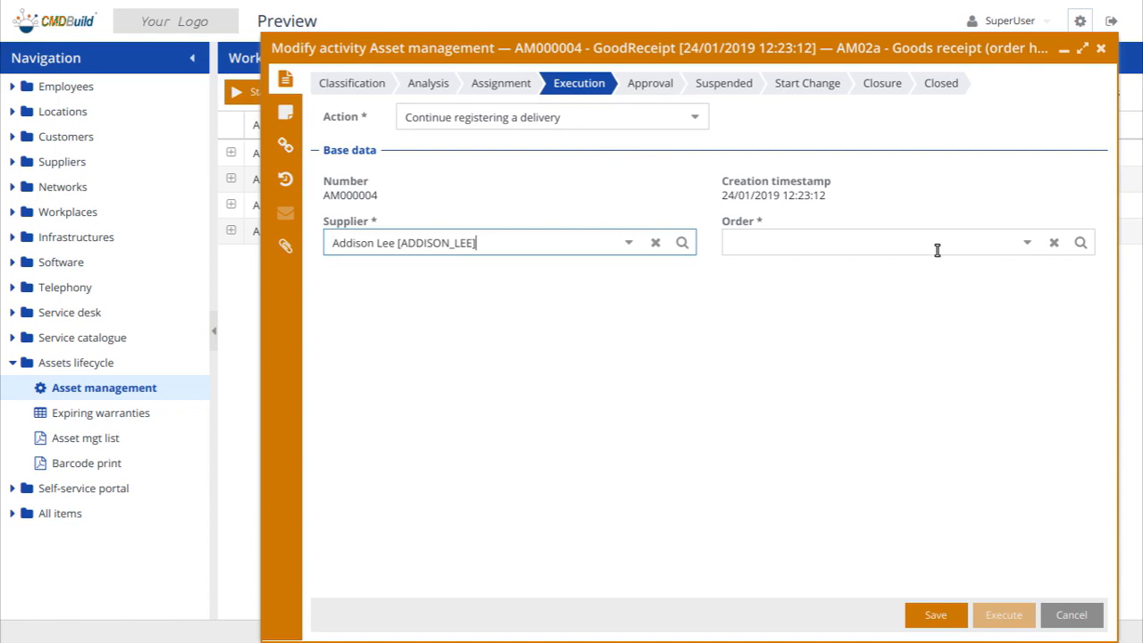
pyautogui.click(1029, 244)
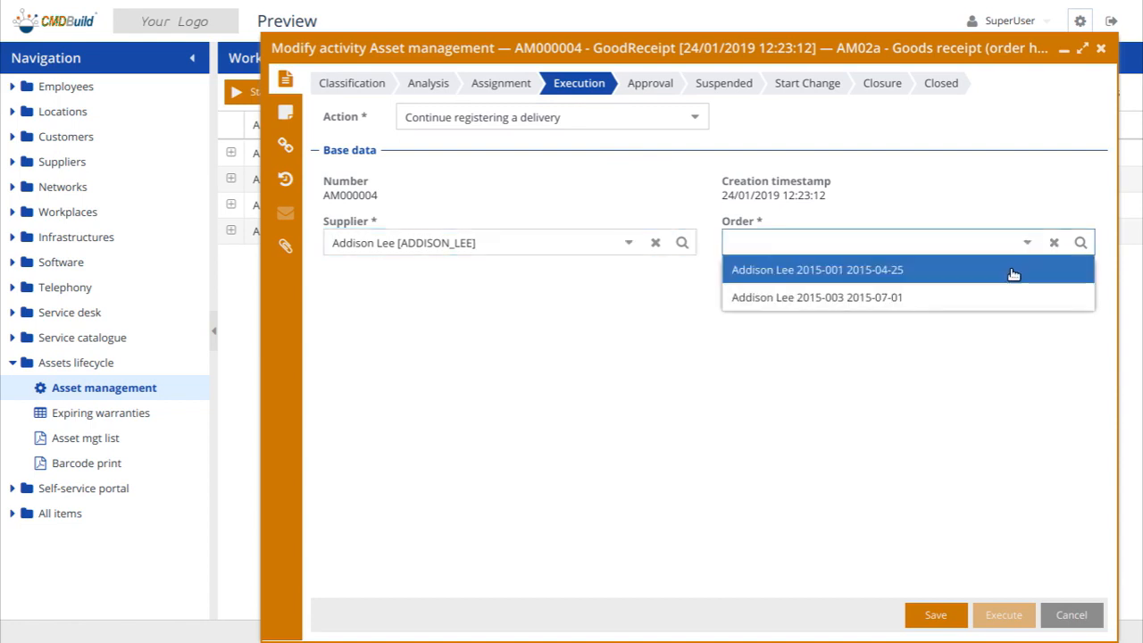
pyautogui.click(1013, 271)
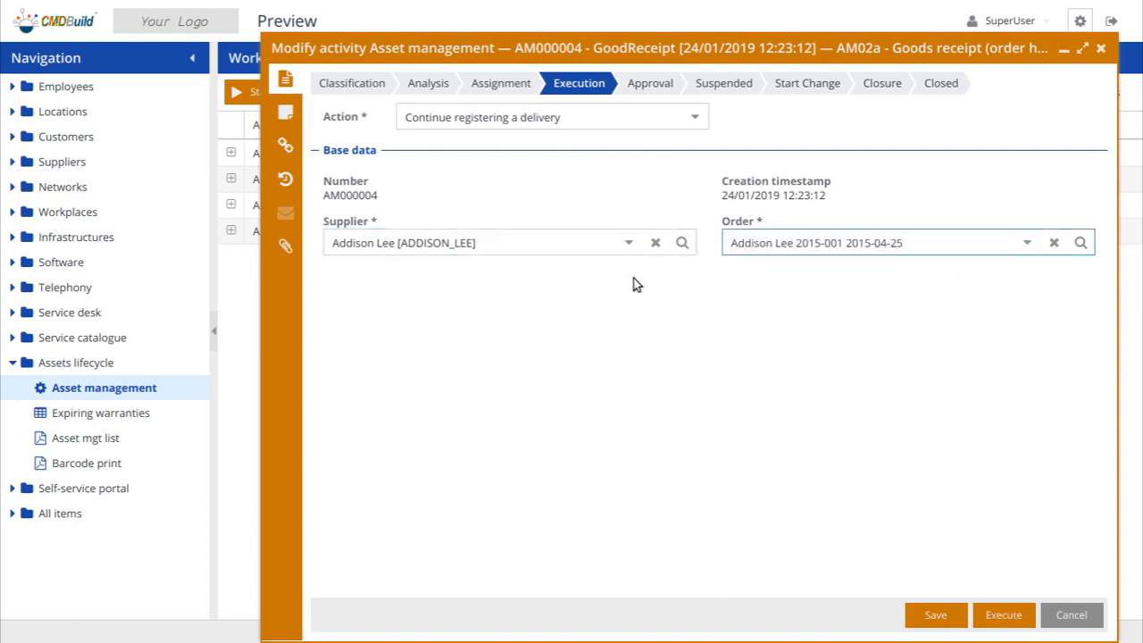
pyautogui.click(1025, 625)
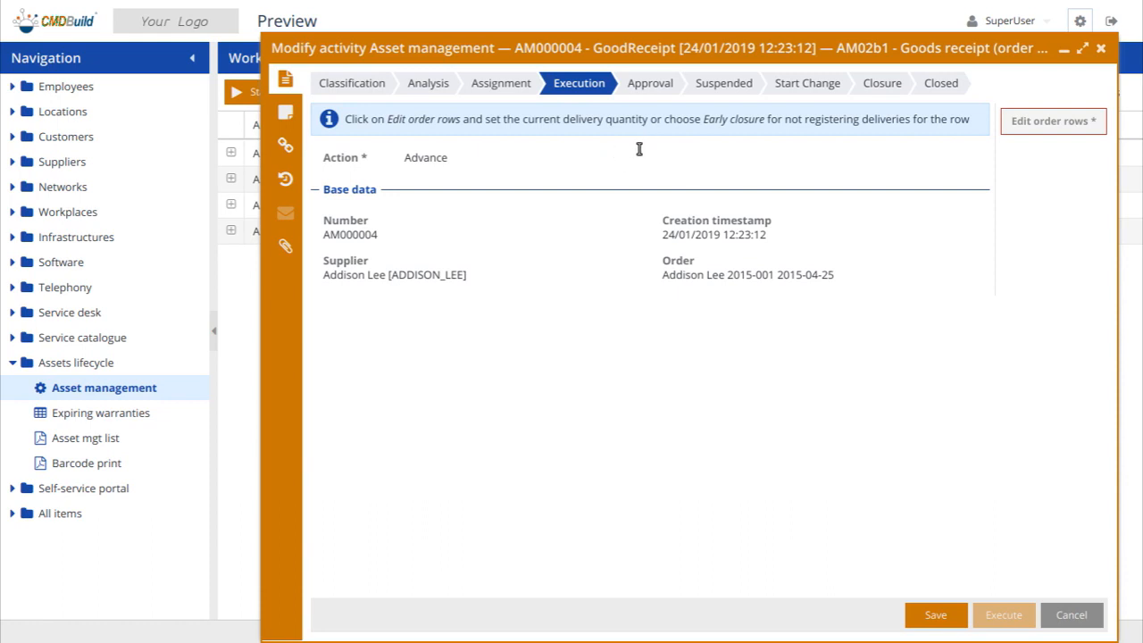
# - Review the required order rows without editing them, execute the activity, and close the resulting goods receipt confirmation activity
pyautogui.click(1034, 128)
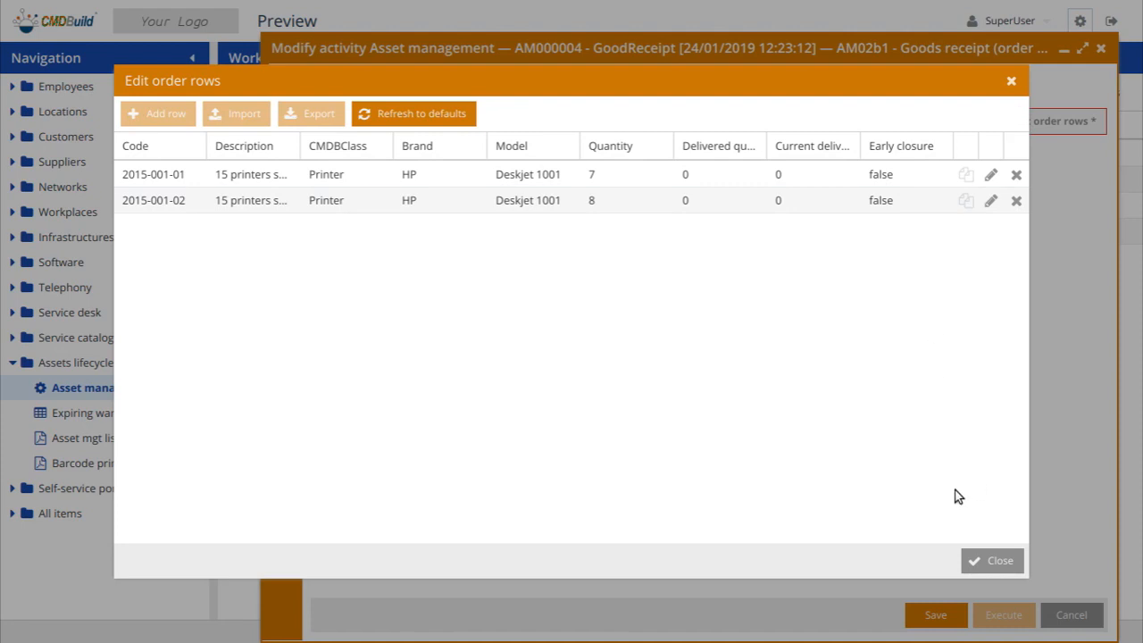
pyautogui.click(994, 561)
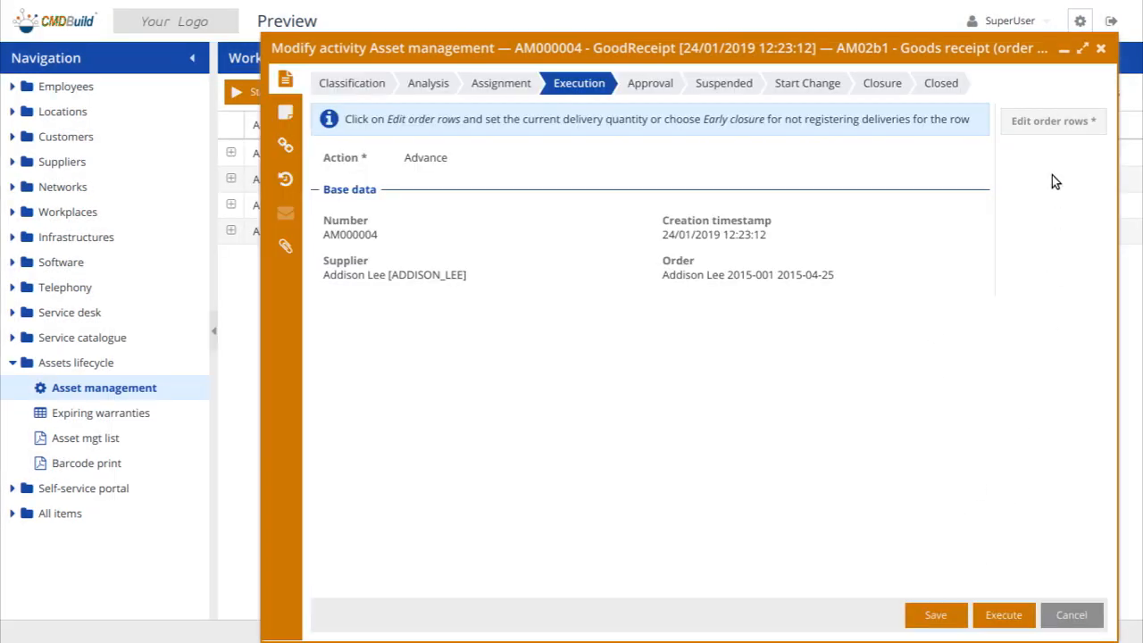
pyautogui.click(1008, 624)
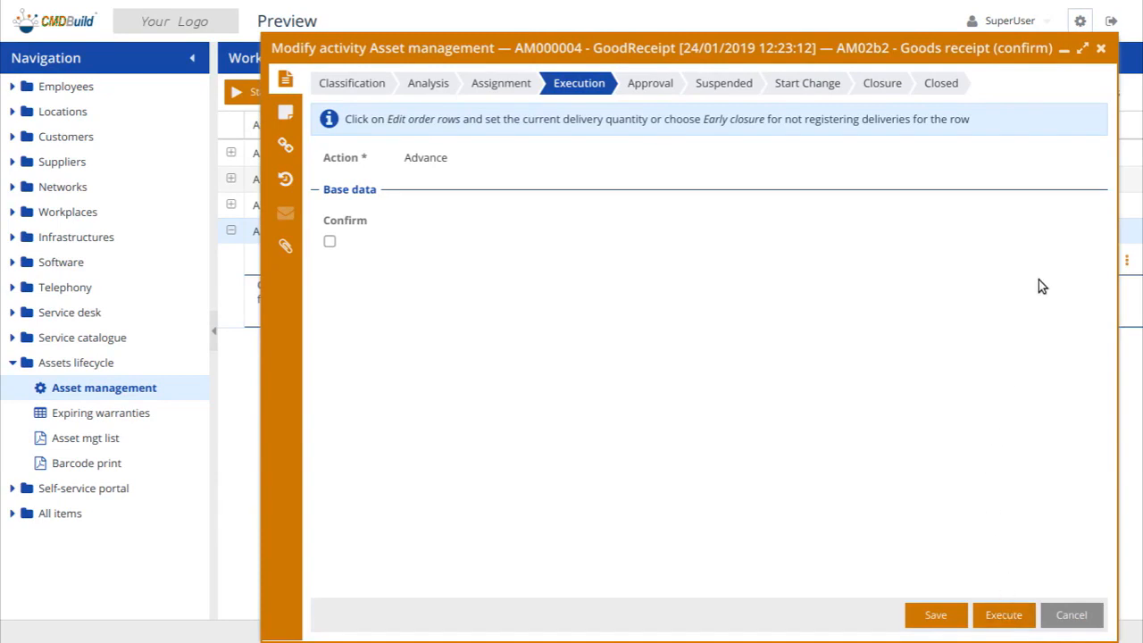
pyautogui.click(1102, 49)
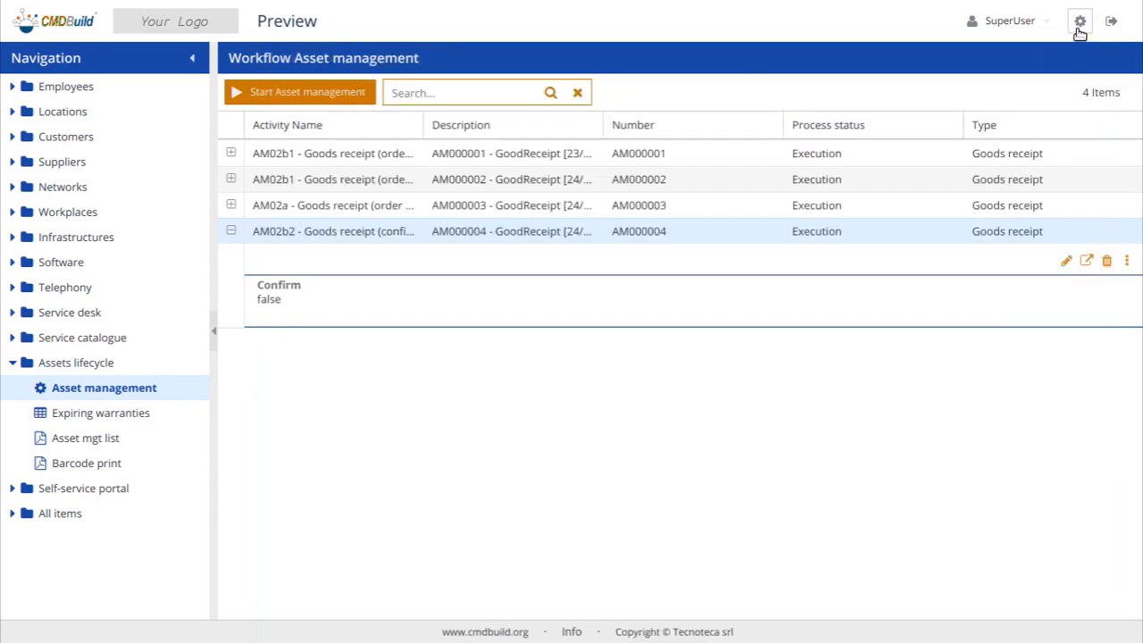
# - Switch to the administration module and open the Request fulfilment process under IT Process
pyautogui.click(1081, 27)
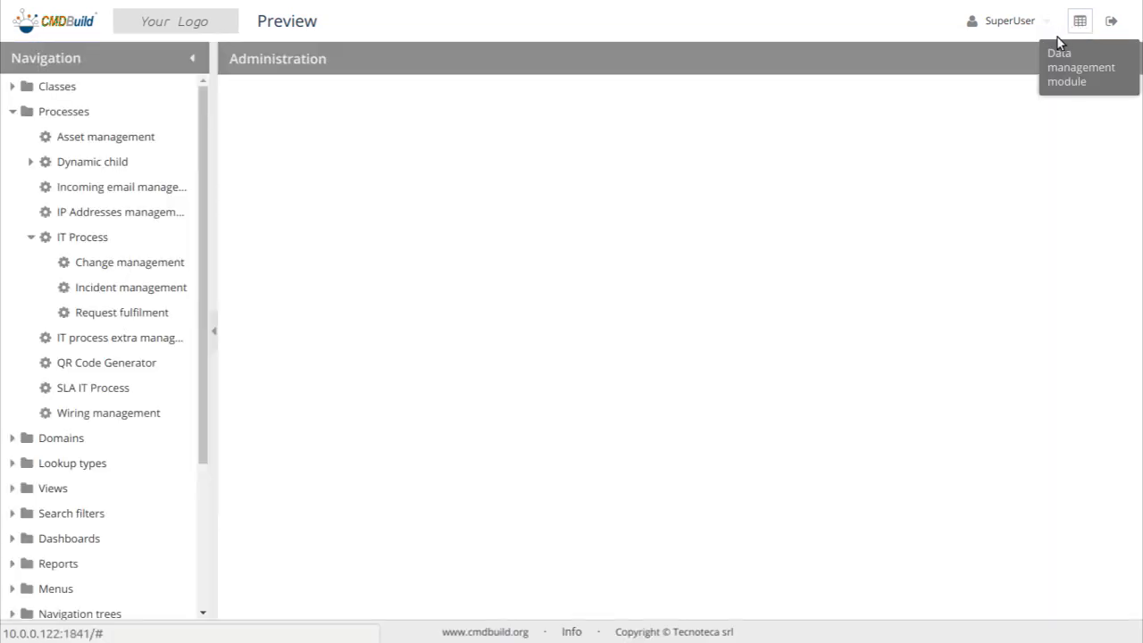
pyautogui.click(12, 87)
pyautogui.click(12, 110)
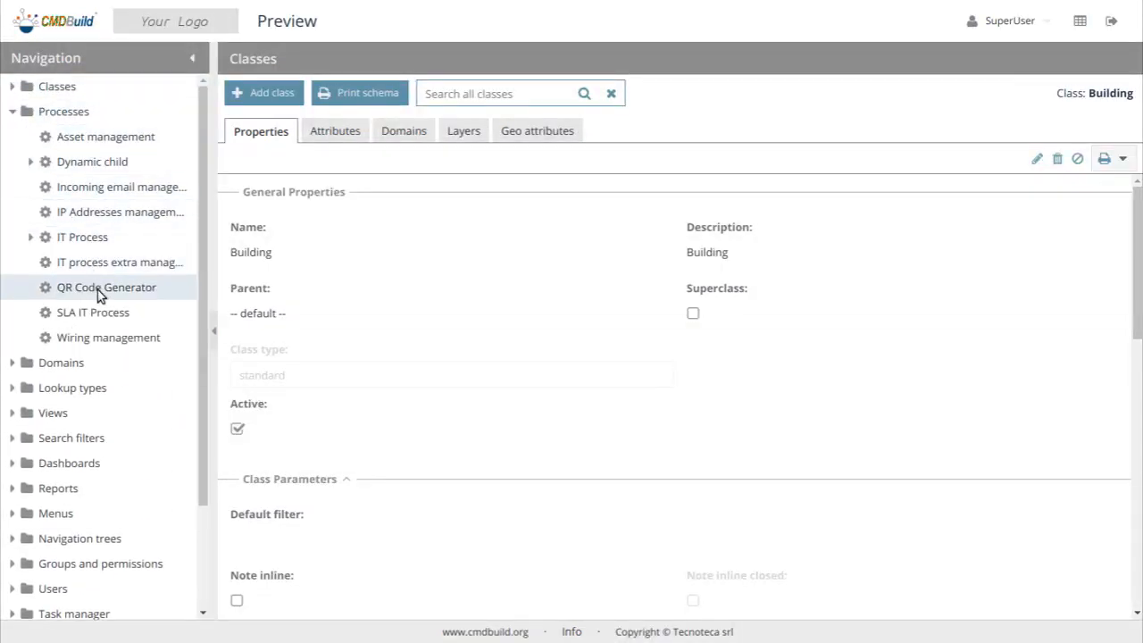
pyautogui.click(27, 237)
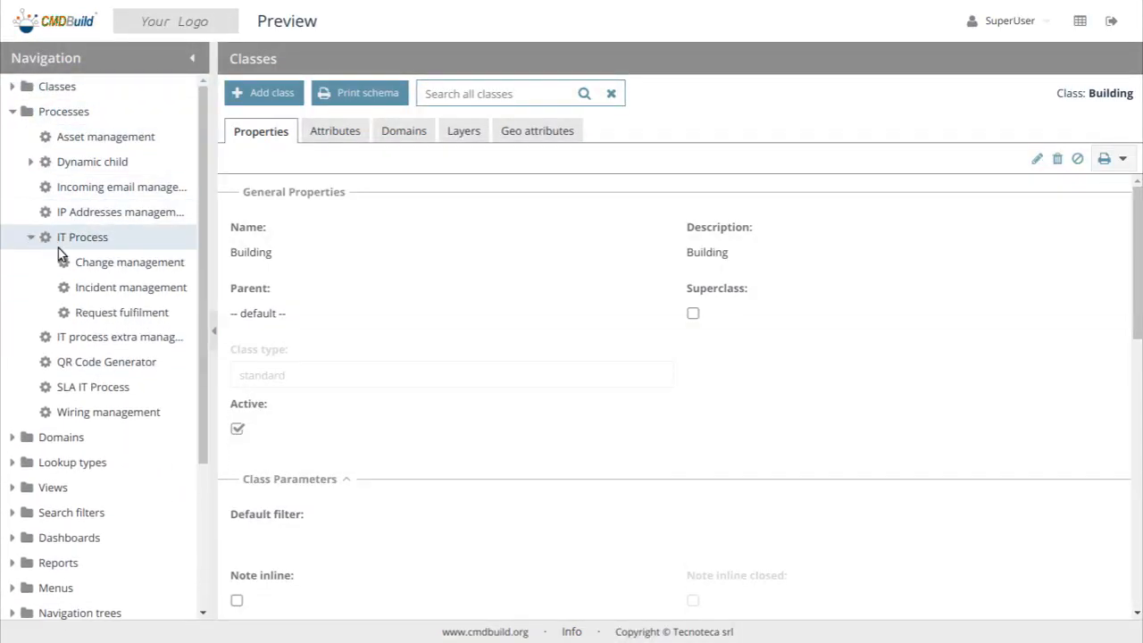
pyautogui.click(105, 313)
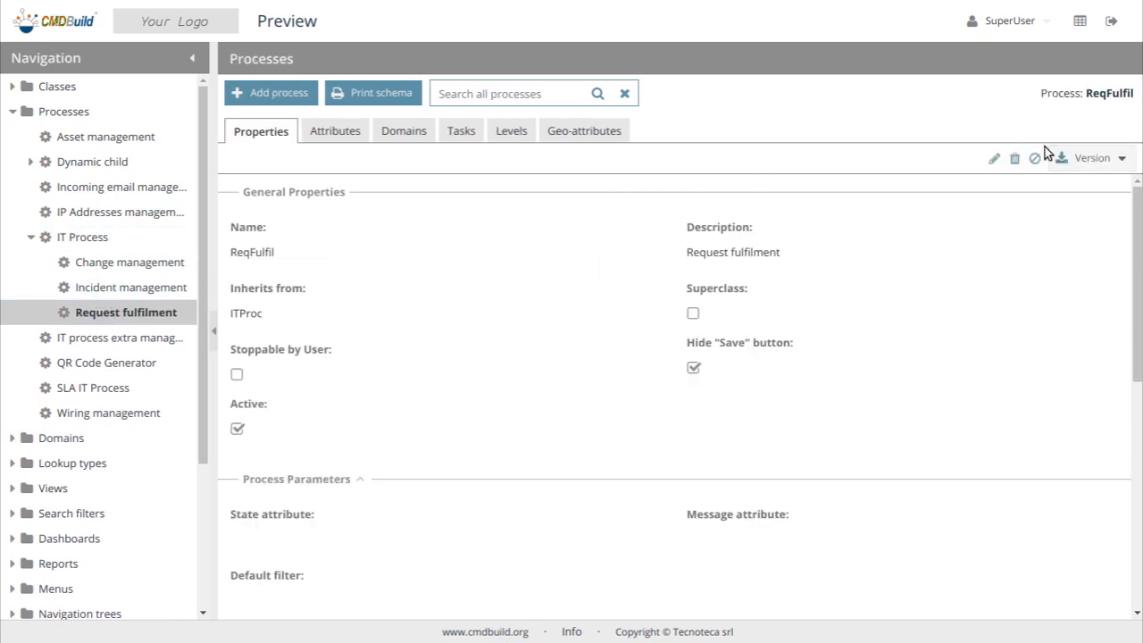
# - Start editing the Request fulfilment process properties and set the State attribute to Process status
pyautogui.click(997, 163)
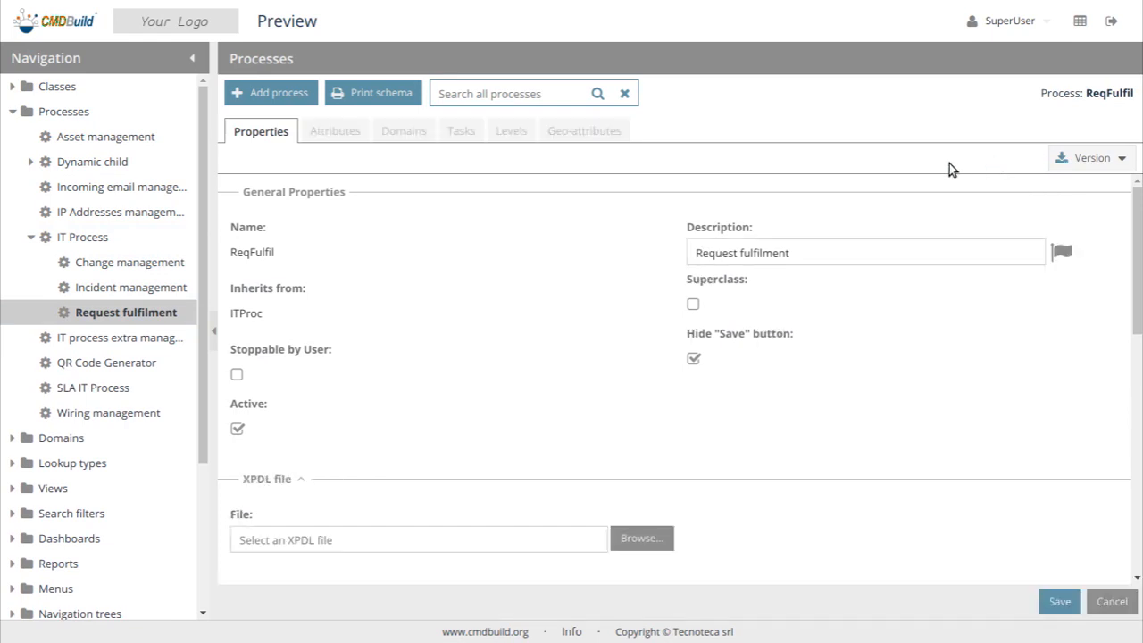
pyautogui.scroll(-1, 881, 256)
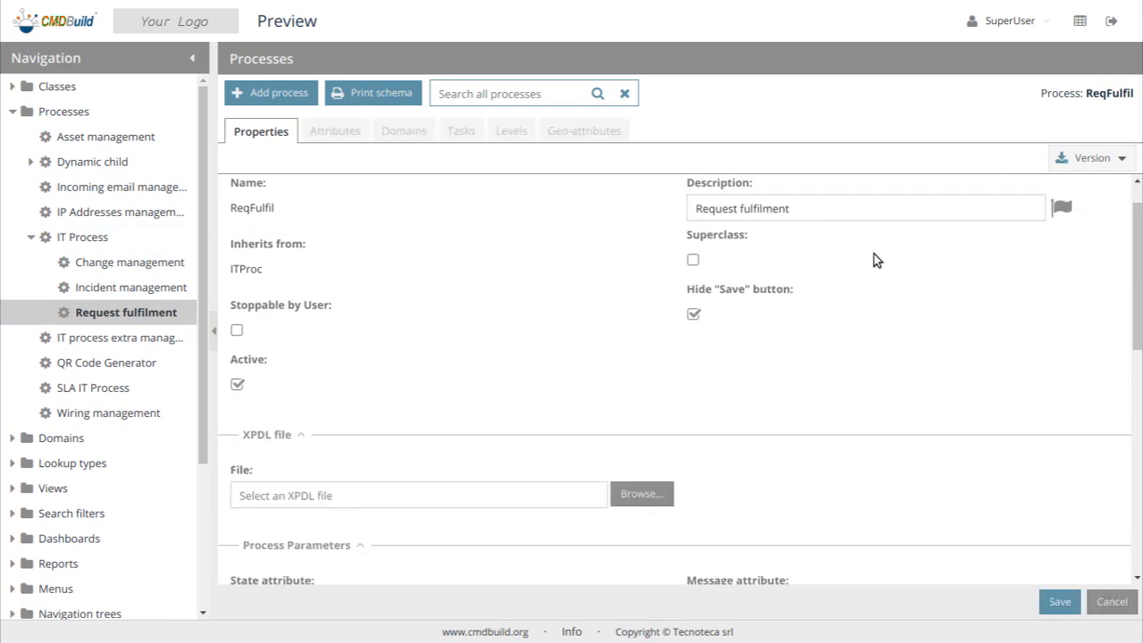
pyautogui.scroll(1, 357, 222)
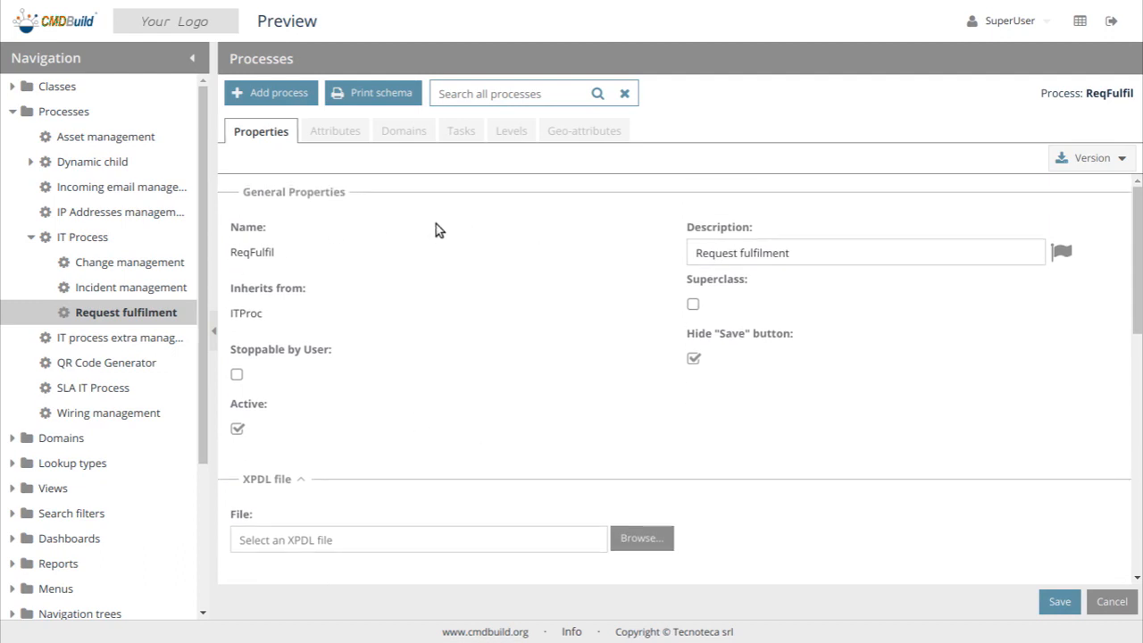
pyautogui.scroll(-2, 435, 231)
pyautogui.scroll(-5, 436, 230)
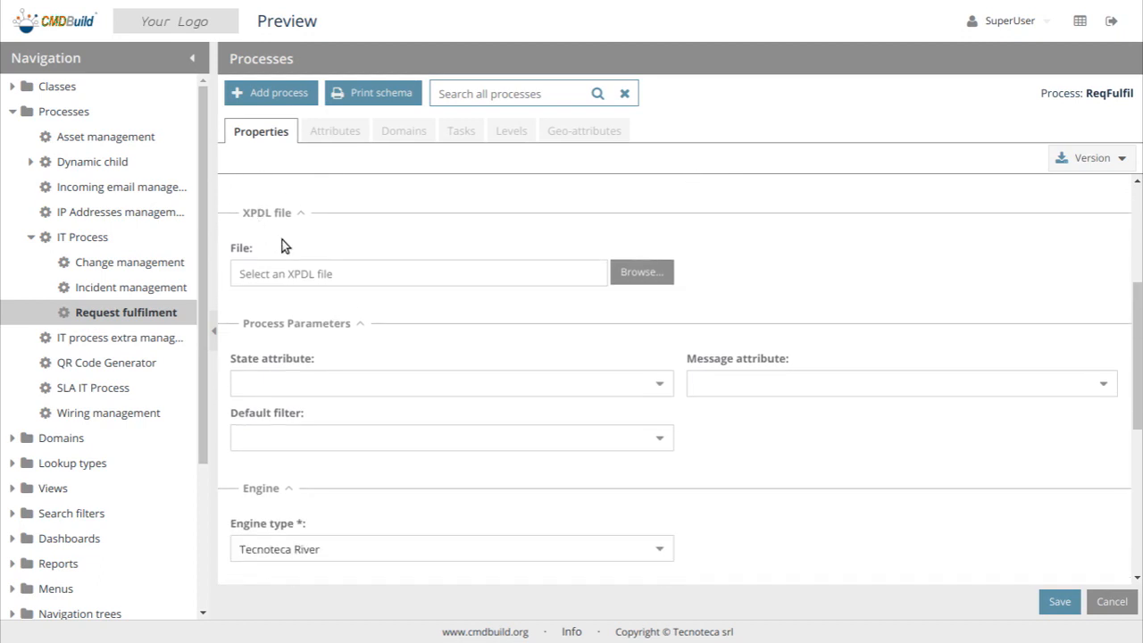
pyautogui.scroll(-1, 292, 242)
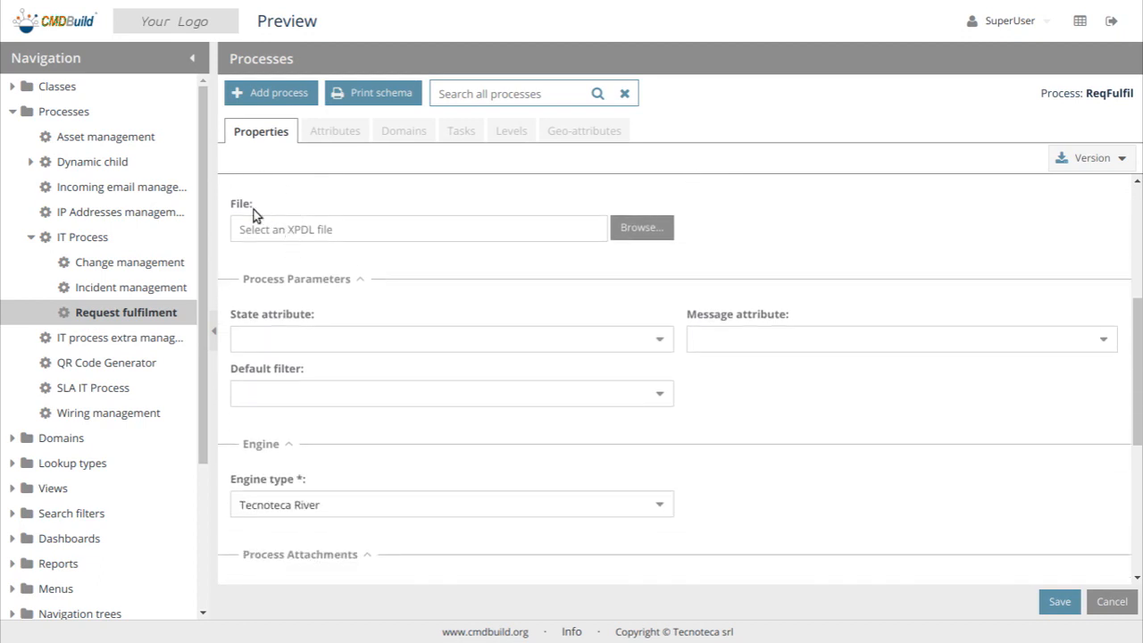
pyautogui.scroll(1, 255, 215)
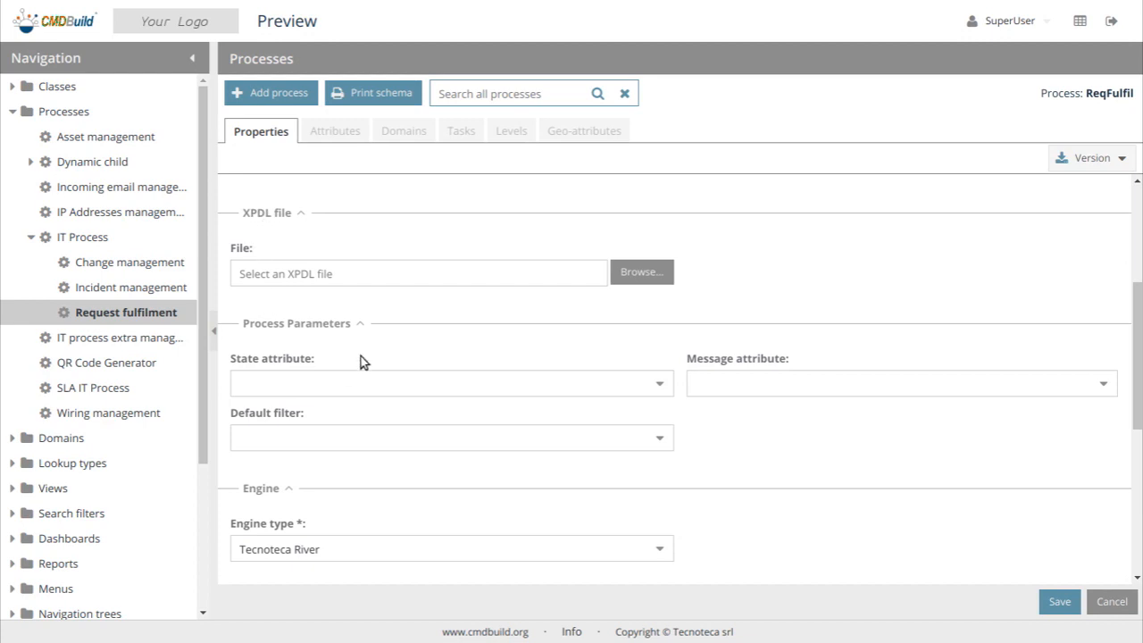
pyautogui.scroll(-1, 345, 337)
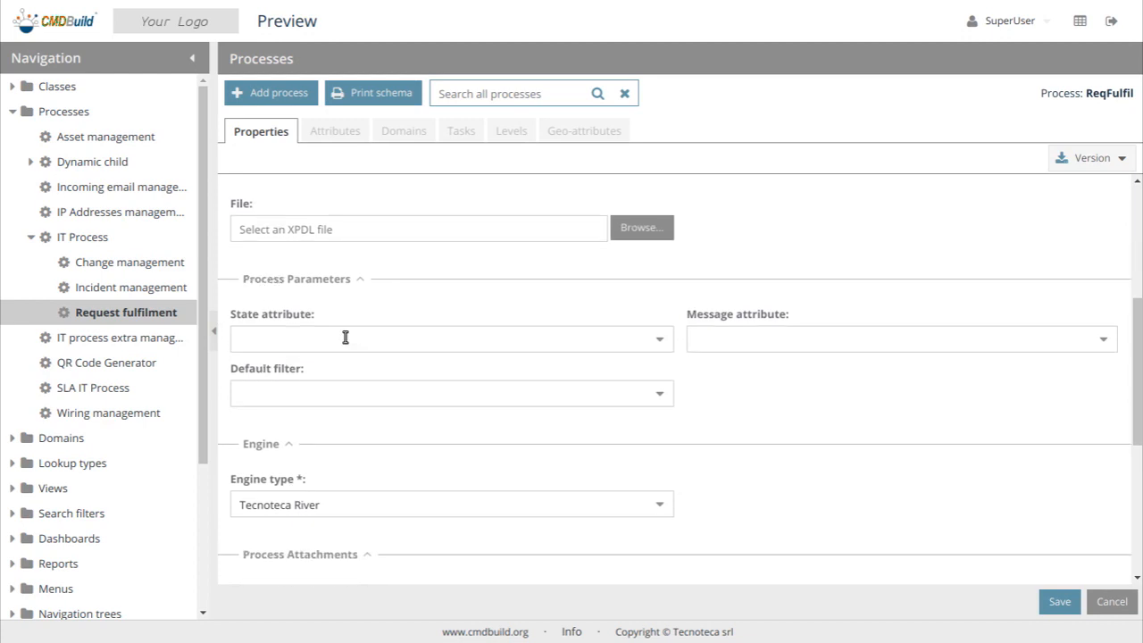
pyautogui.click(663, 338)
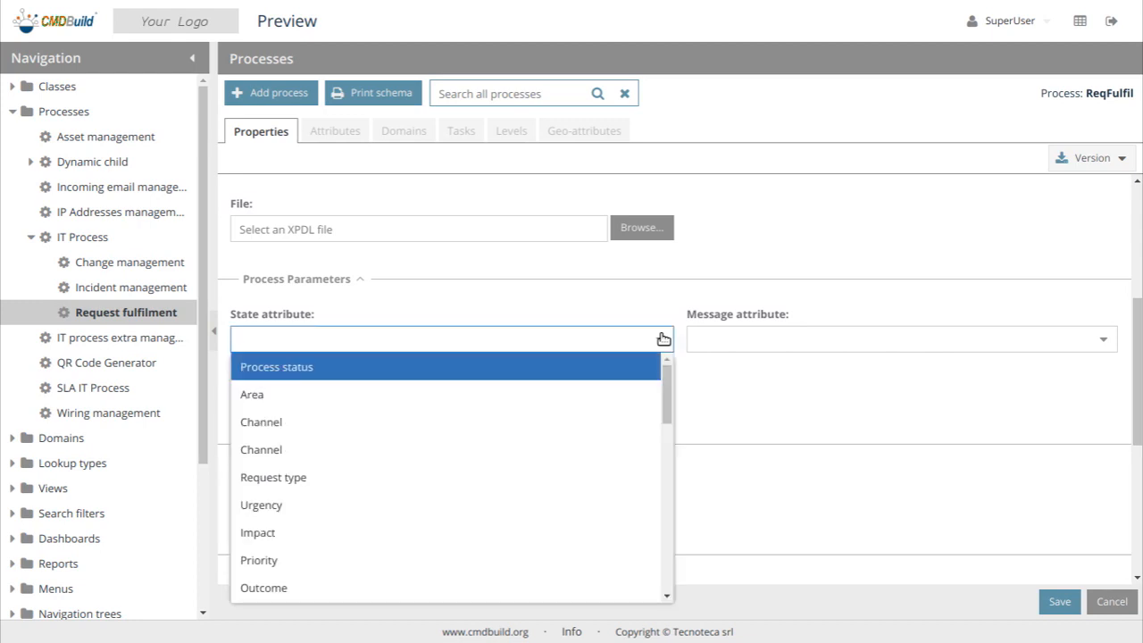
pyautogui.click(597, 378)
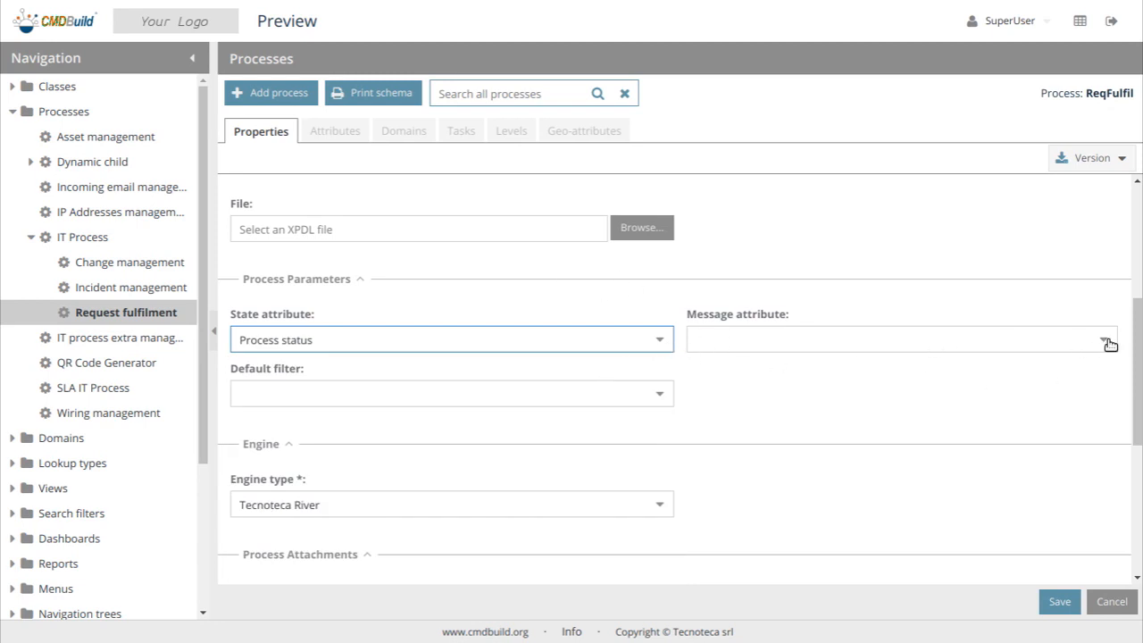
pyautogui.click(661, 345)
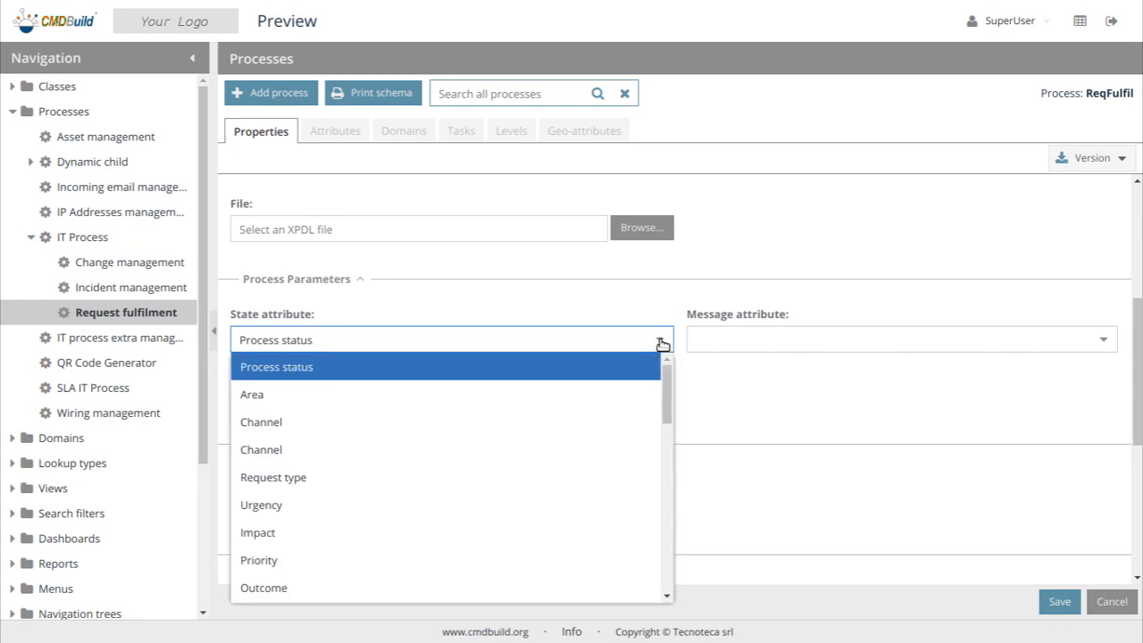
pyautogui.click(661, 345)
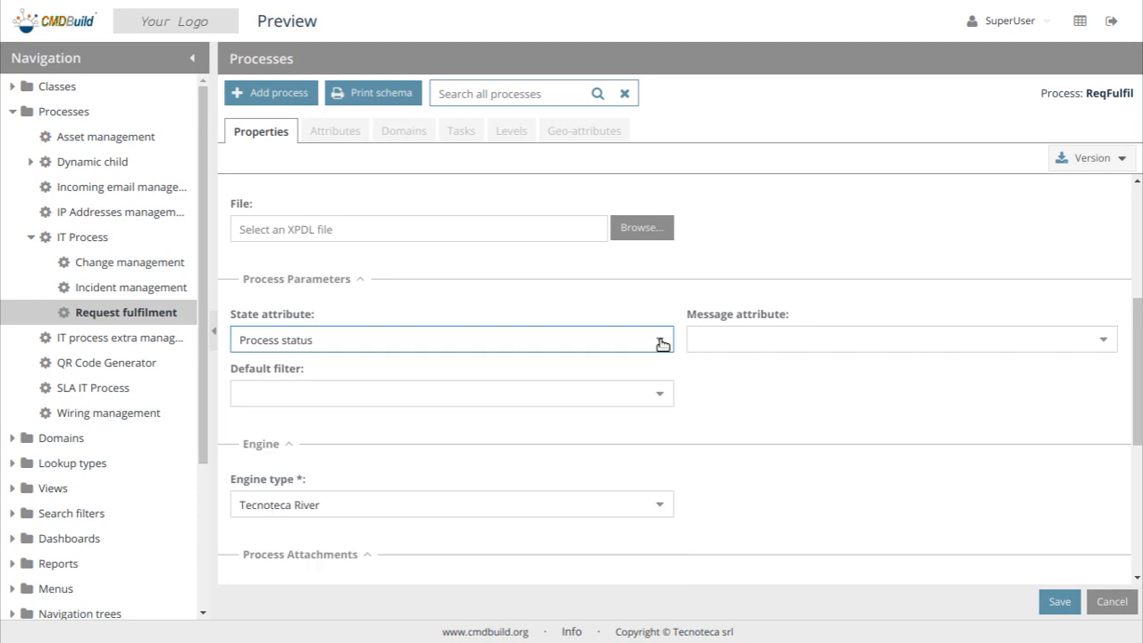
# - Set the Message attribute of the Request fulfilment process to Message
pyautogui.click(1105, 347)
pyautogui.scroll(-1, 1001, 394)
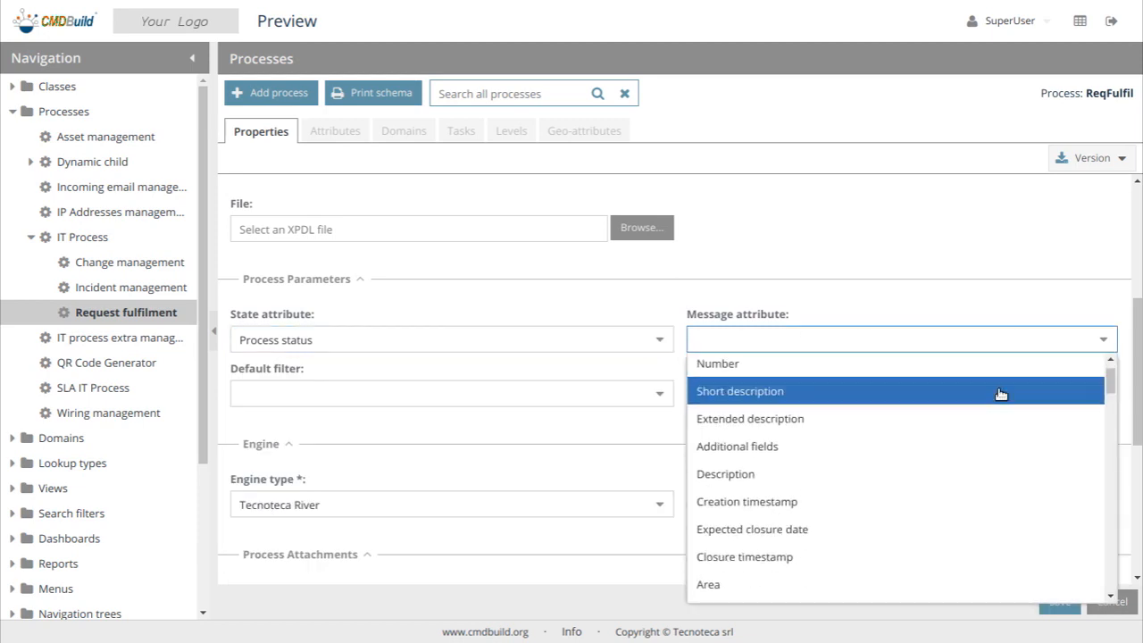
pyautogui.scroll(-5, 1001, 394)
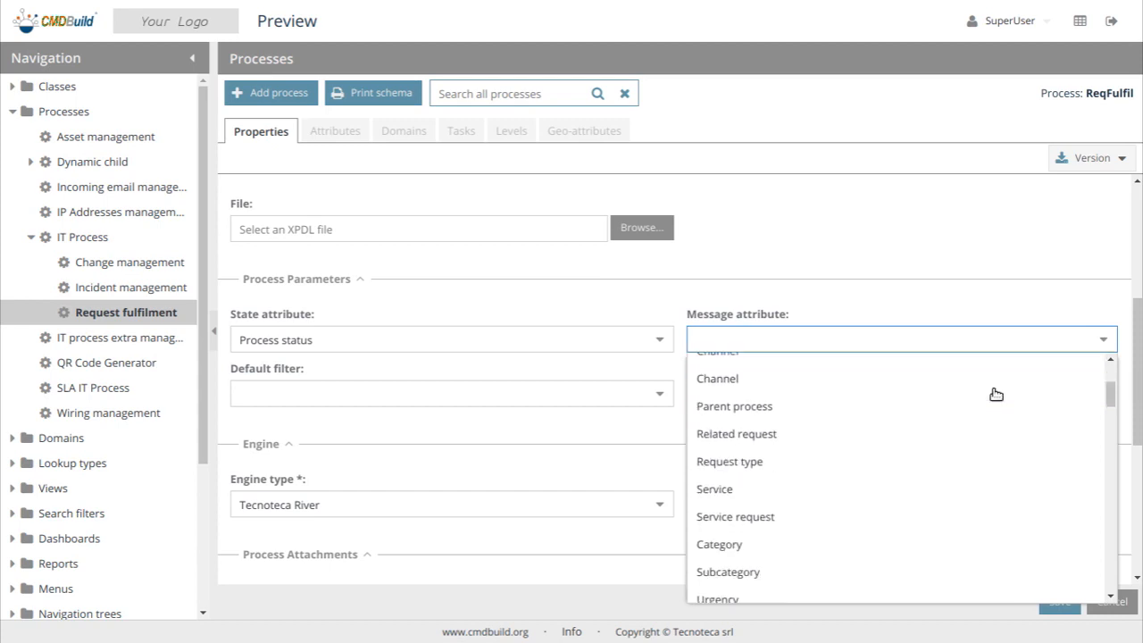
pyautogui.scroll(-5, 996, 393)
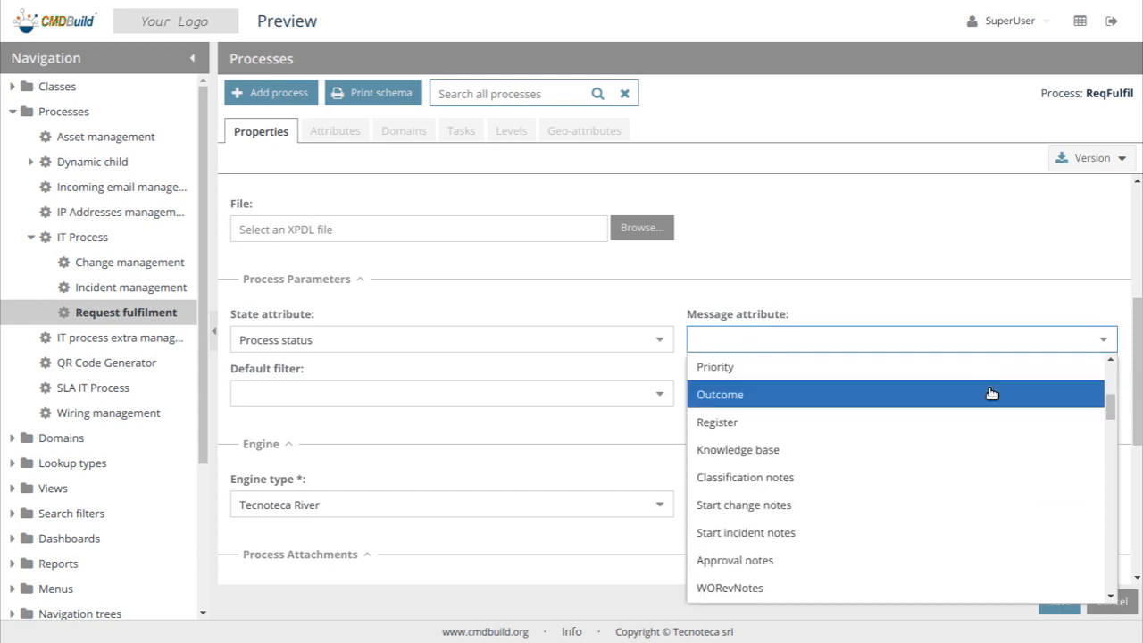
pyautogui.scroll(-5, 991, 394)
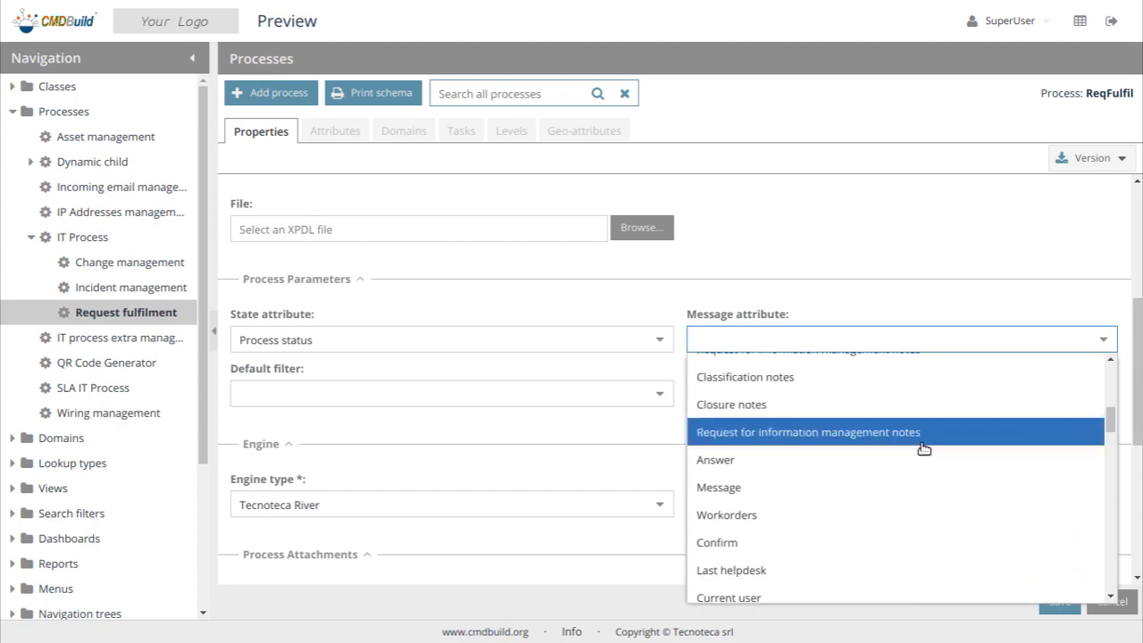
pyautogui.click(924, 489)
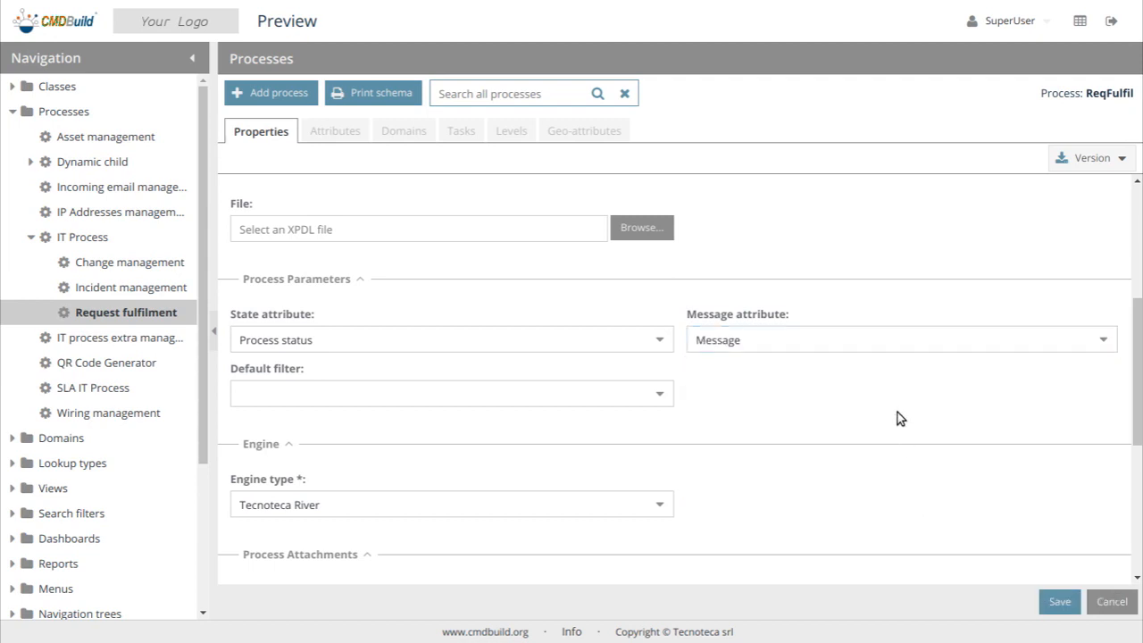
# - Review the process's available engine types and attachment description modes, along with its data card sorting and icon settings, without changing them
pyautogui.scroll(-3, 892, 406)
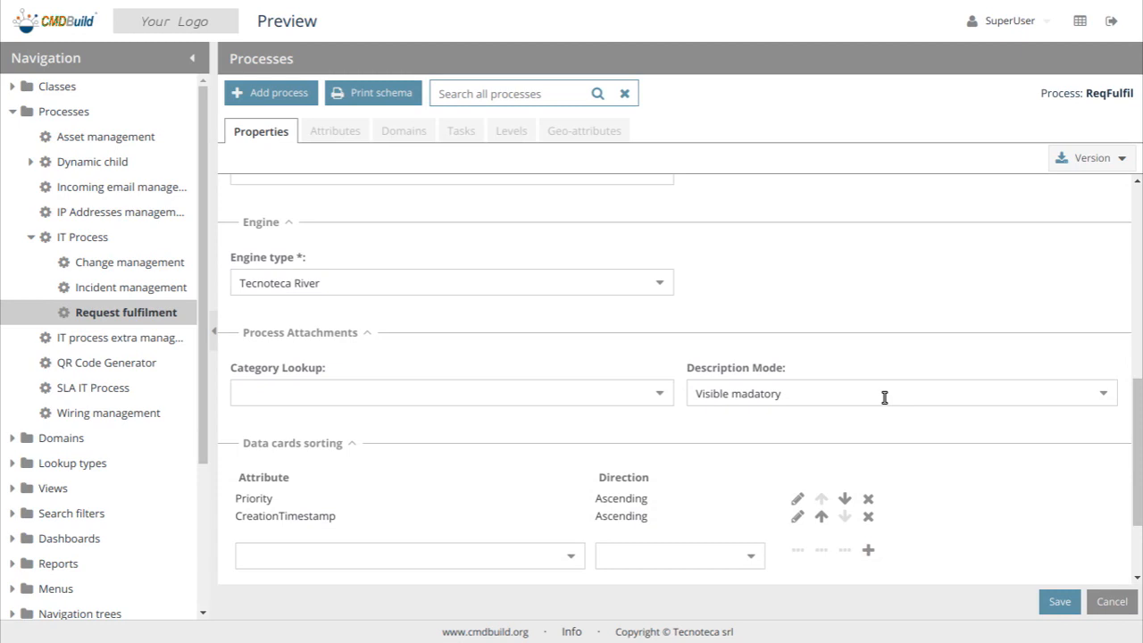
pyautogui.click(655, 286)
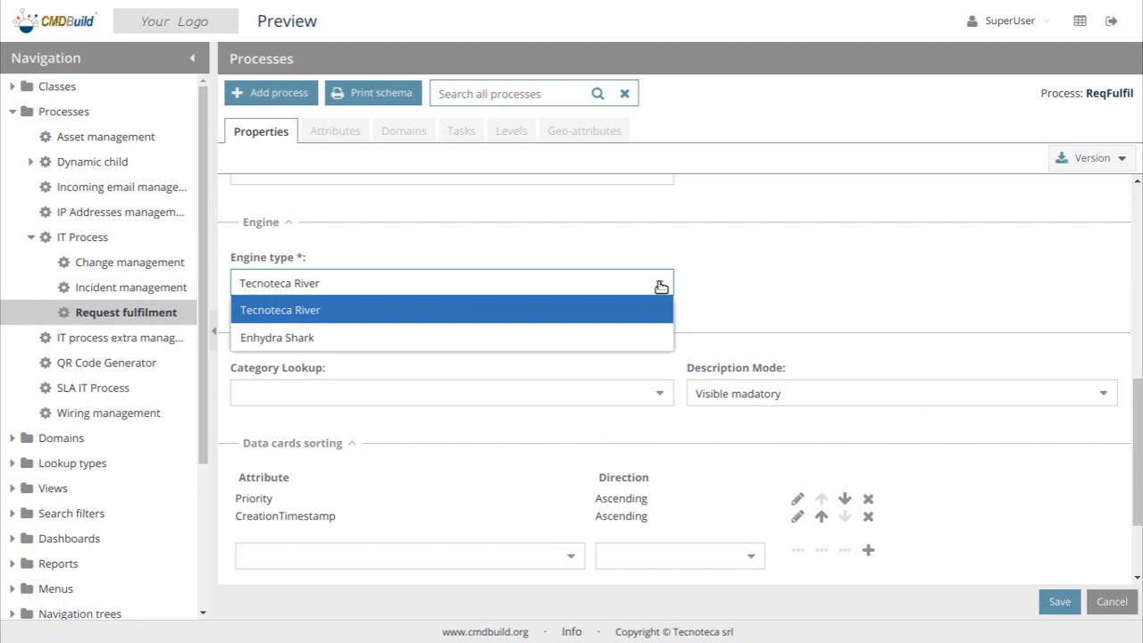
pyautogui.click(661, 286)
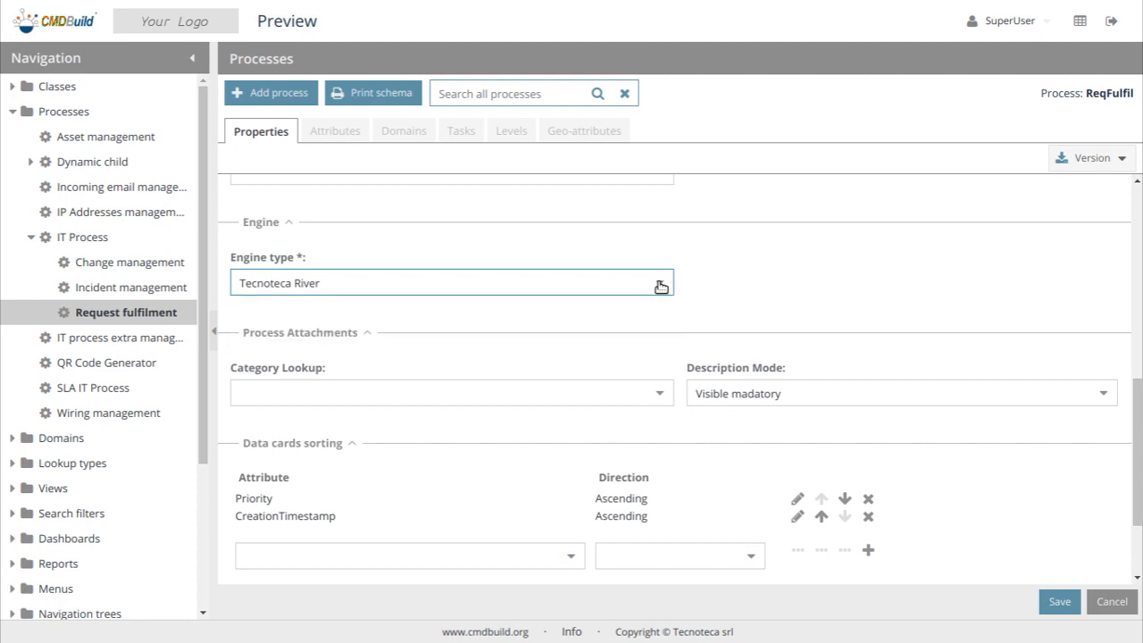
pyautogui.scroll(-1, 741, 263)
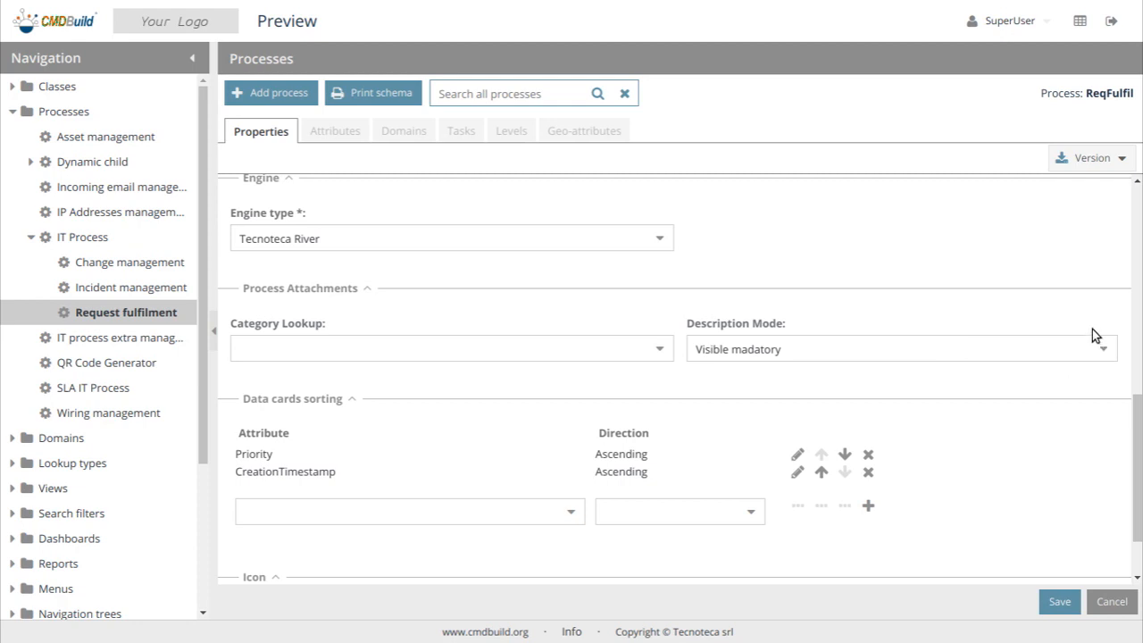
pyautogui.click(1106, 351)
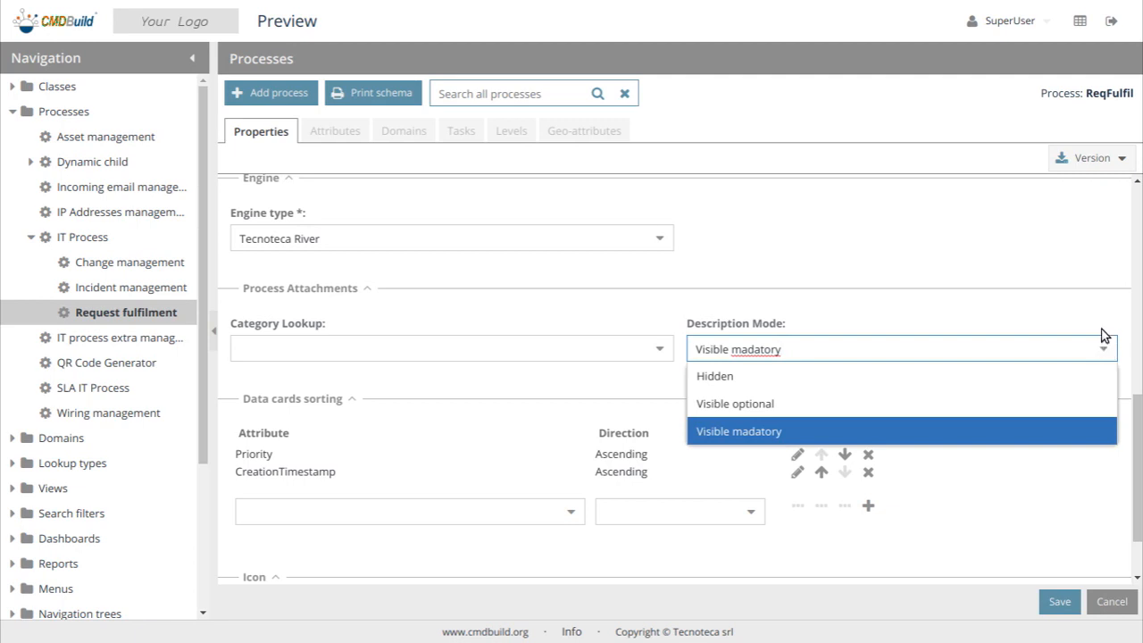
pyautogui.click(1095, 282)
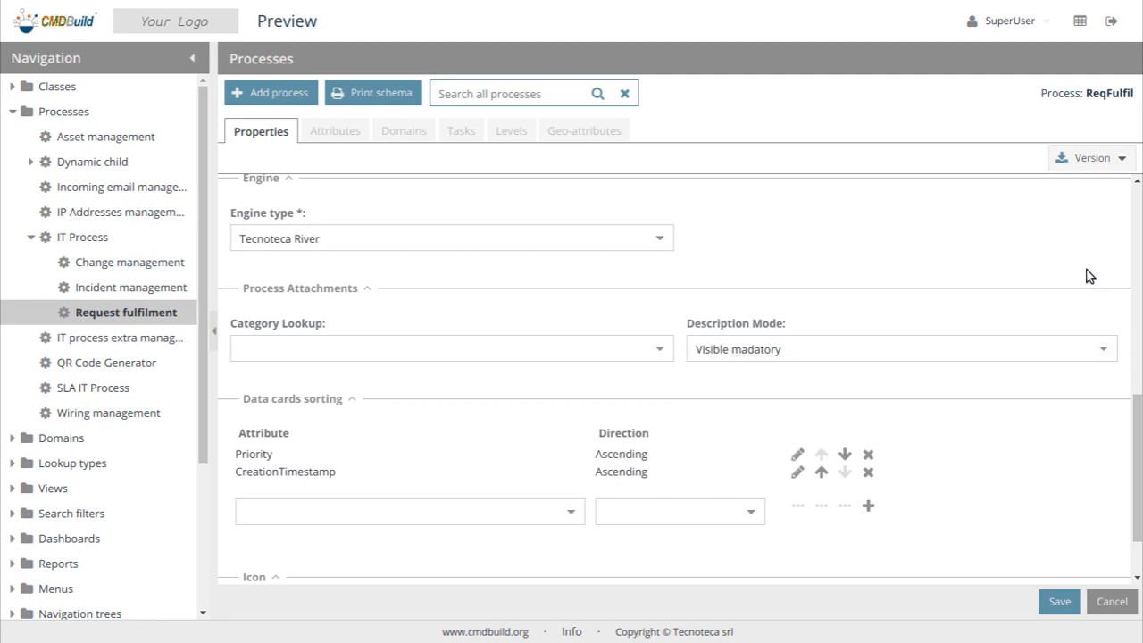
pyautogui.scroll(-1, 1090, 277)
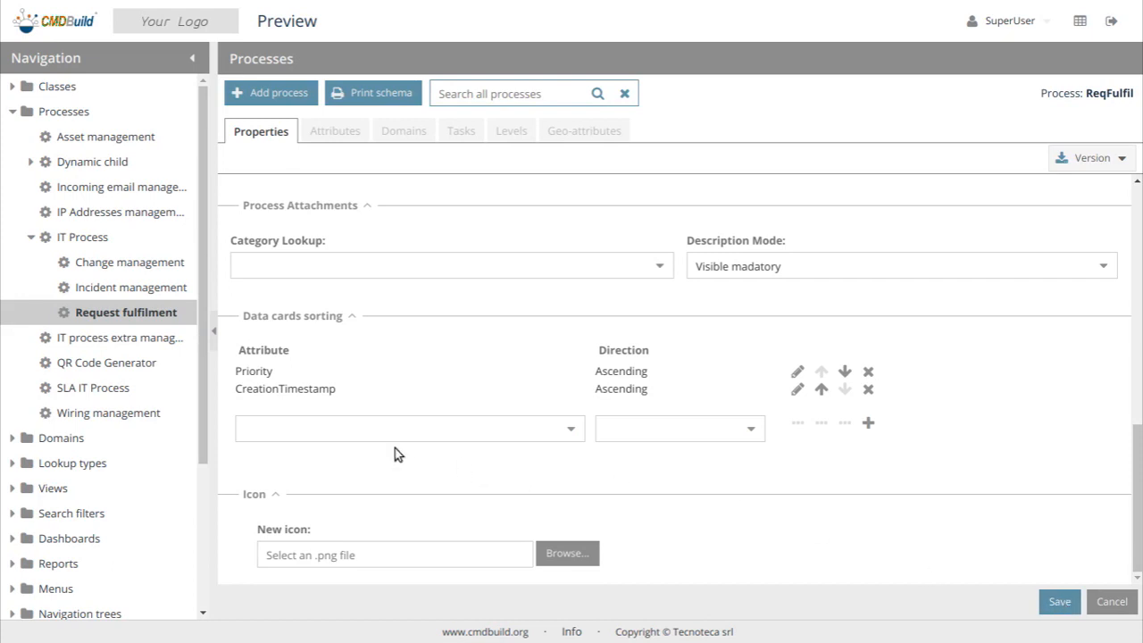
# - Open the AlfrescoCategory lookup type and show the details of its Document value
pyautogui.click(11, 464)
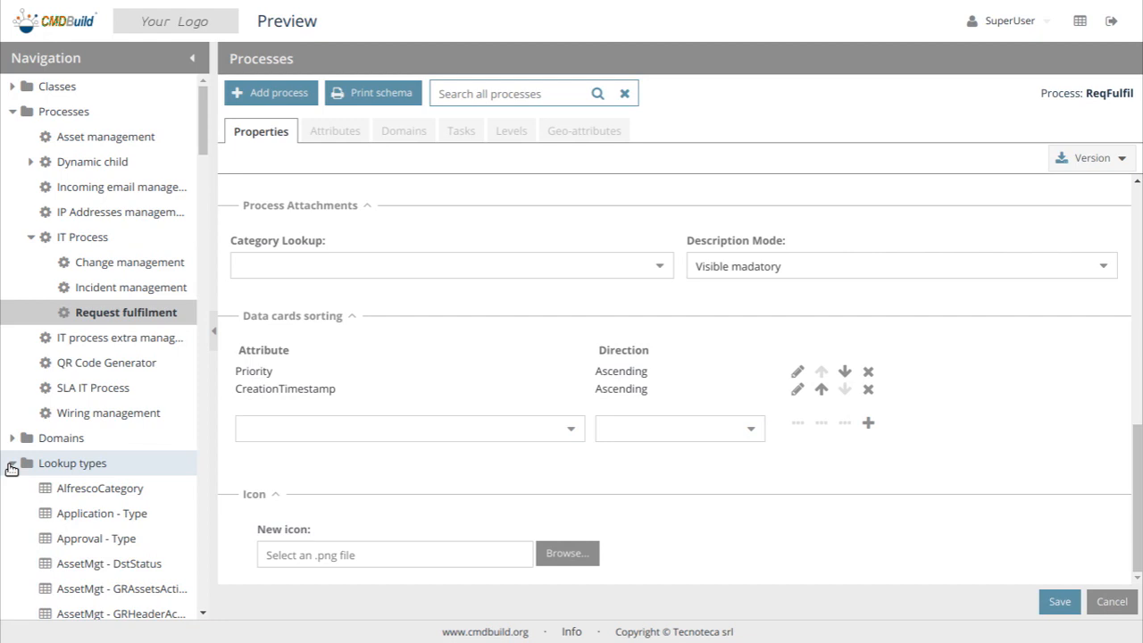
pyautogui.click(127, 499)
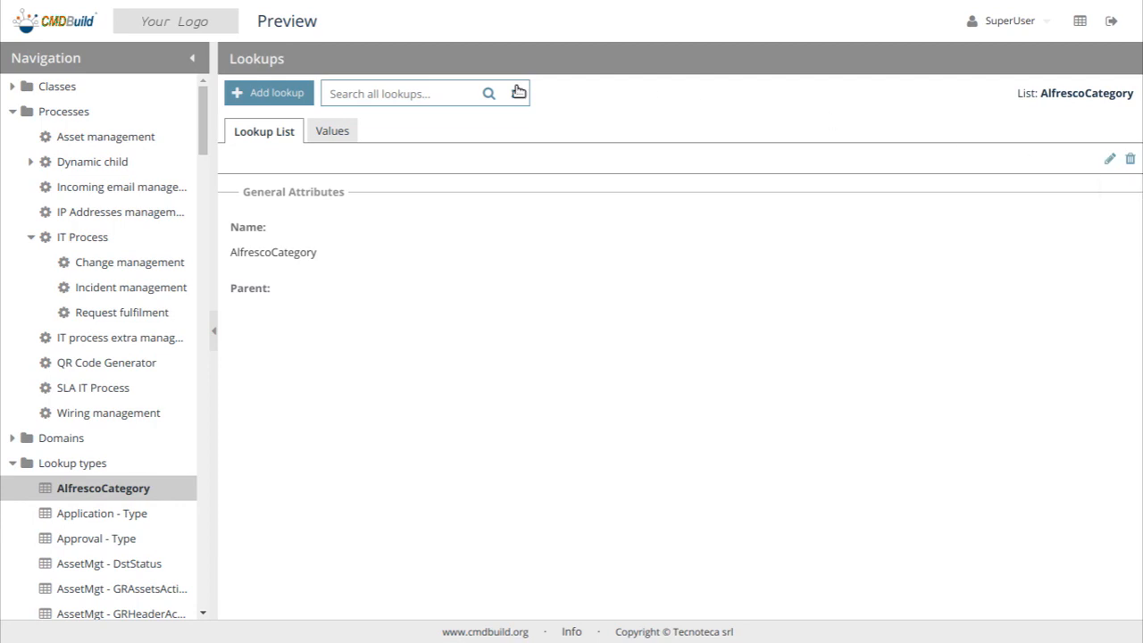
pyautogui.click(340, 144)
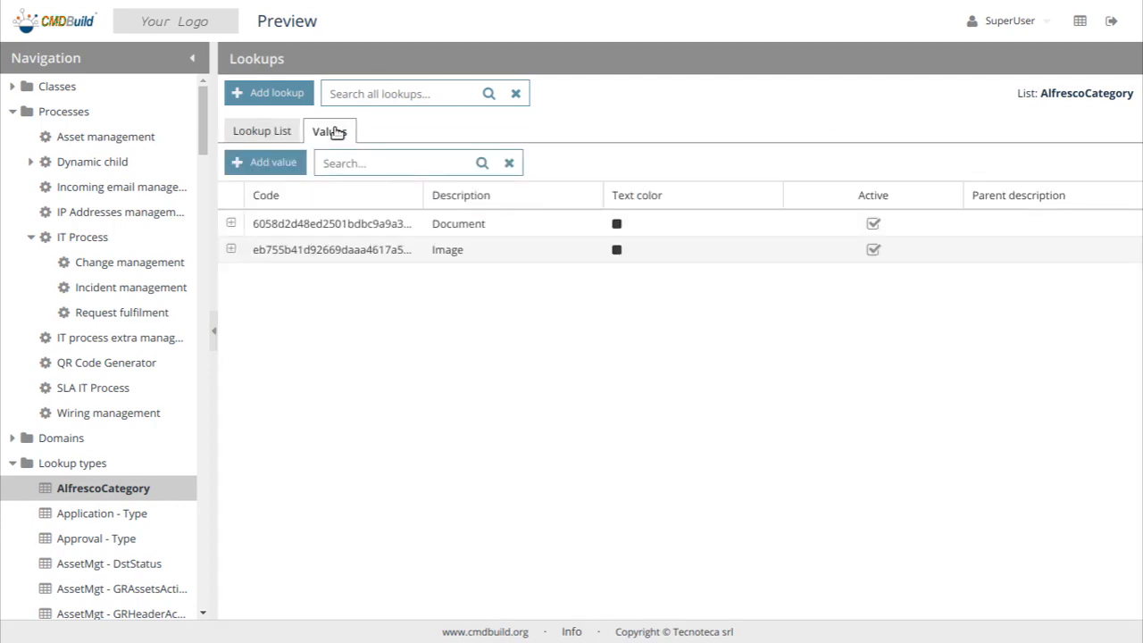
pyautogui.click(304, 230)
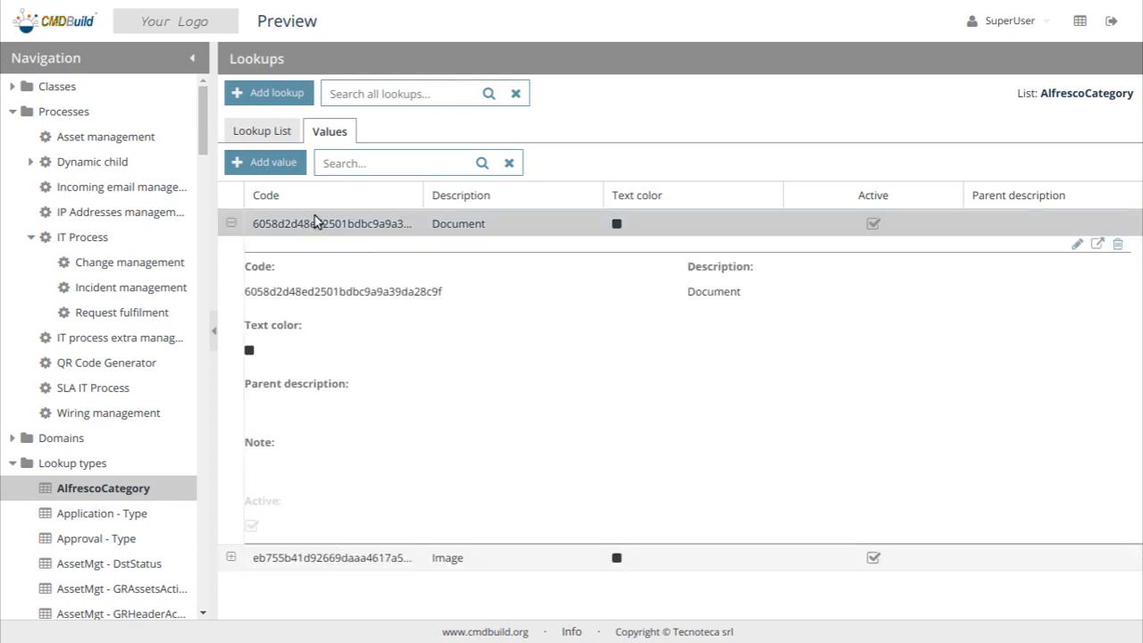
# - Start editing the Document lookup value, set its icon type to Font, and browse the available icons without choosing one
pyautogui.click(1079, 245)
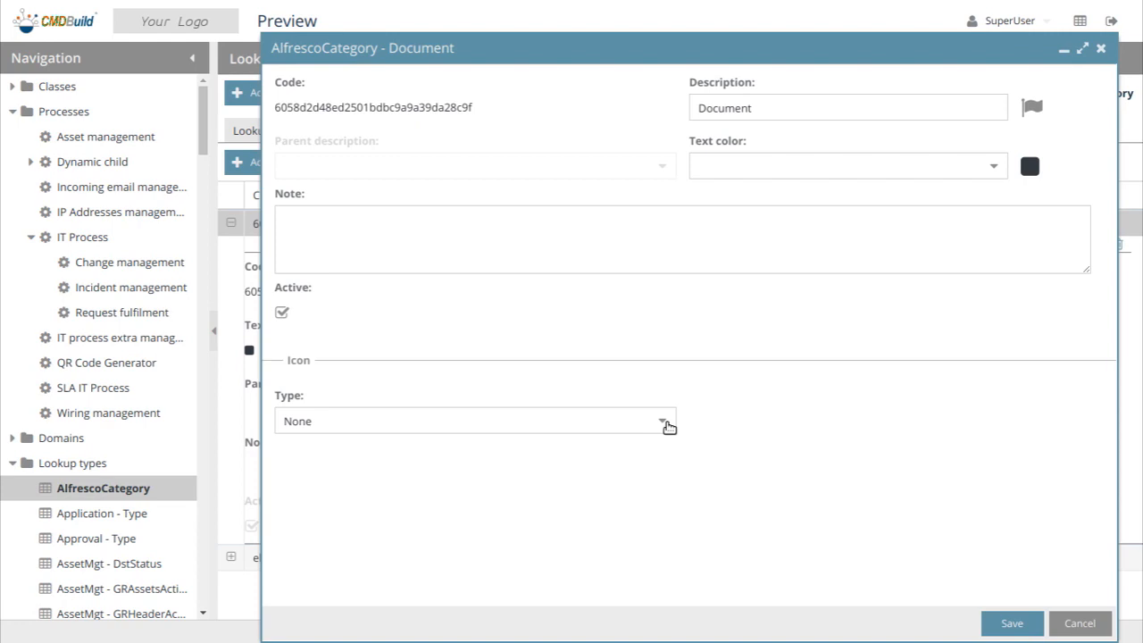
pyautogui.click(669, 428)
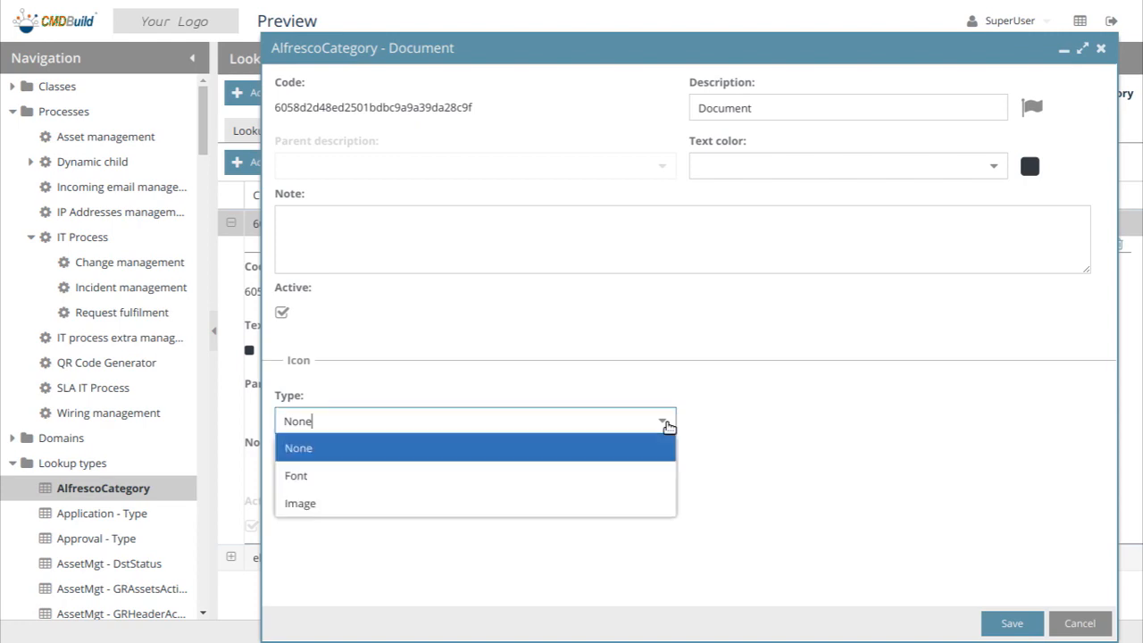
pyautogui.click(445, 481)
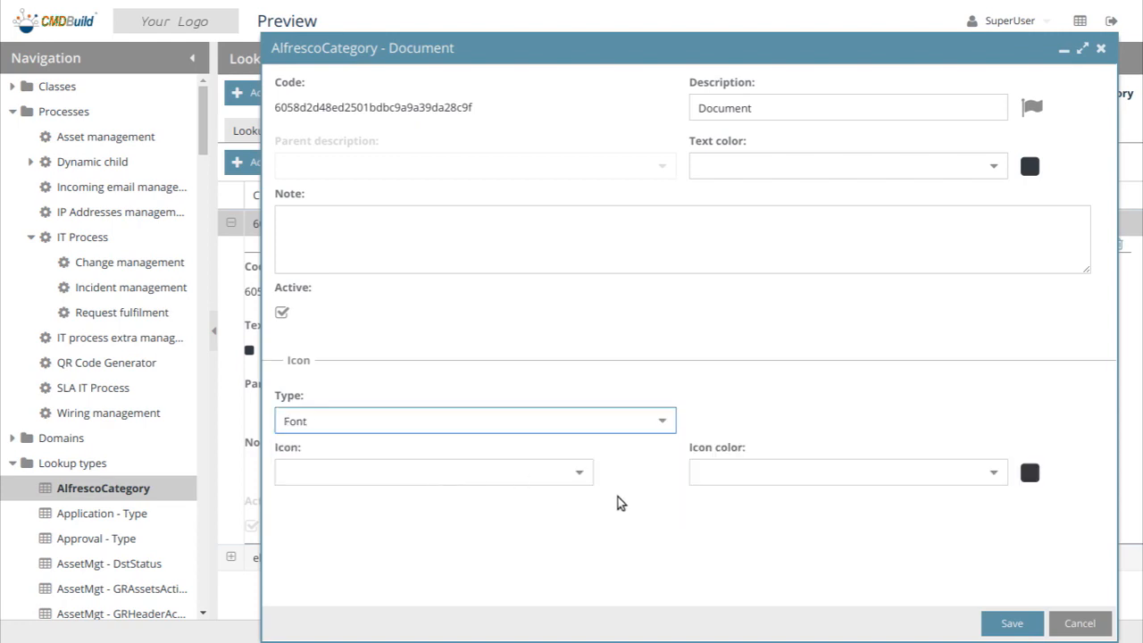
pyautogui.click(582, 471)
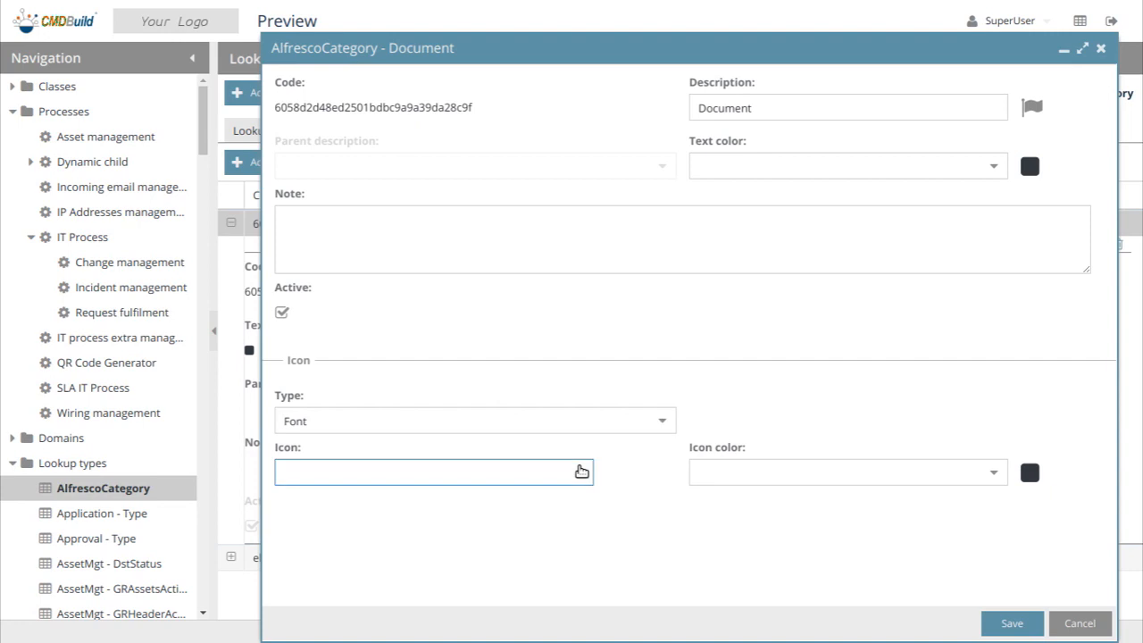
pyautogui.moveTo(586, 112); pyautogui.dragTo(588, 438)
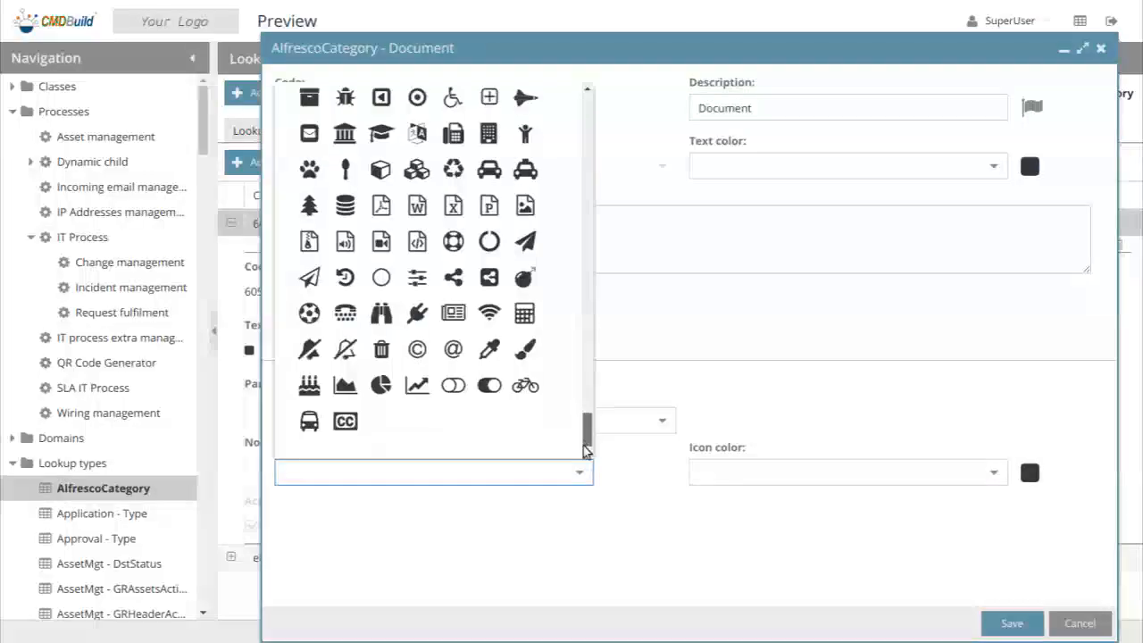
pyautogui.click(638, 477)
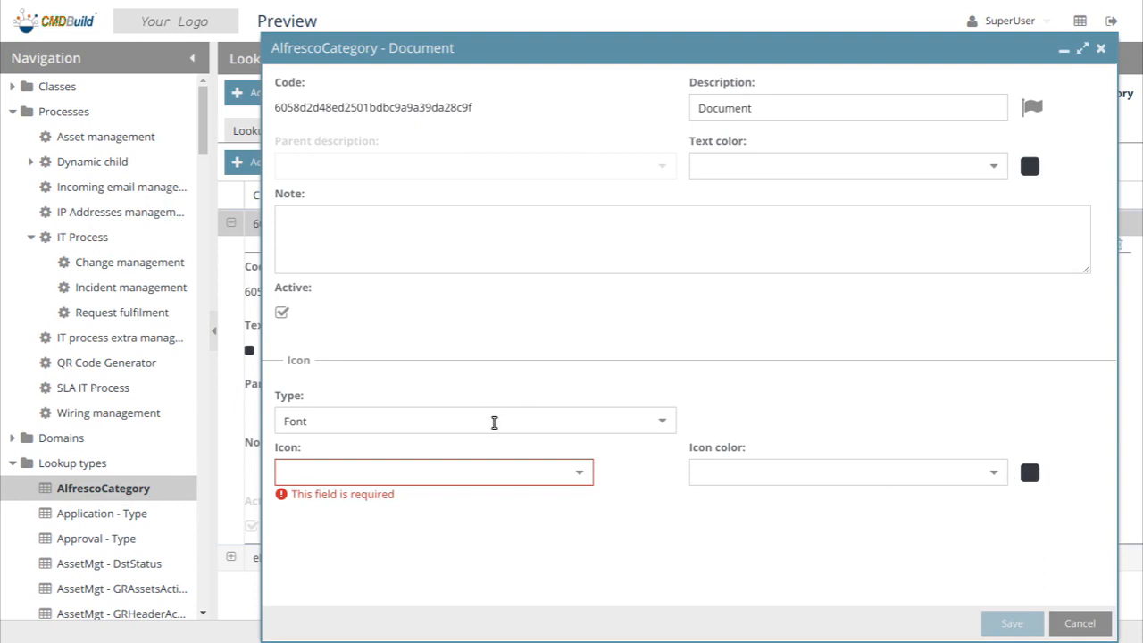
# - Switch the Document value's icon type to Image, then cancel the edit without saving
pyautogui.click(674, 429)
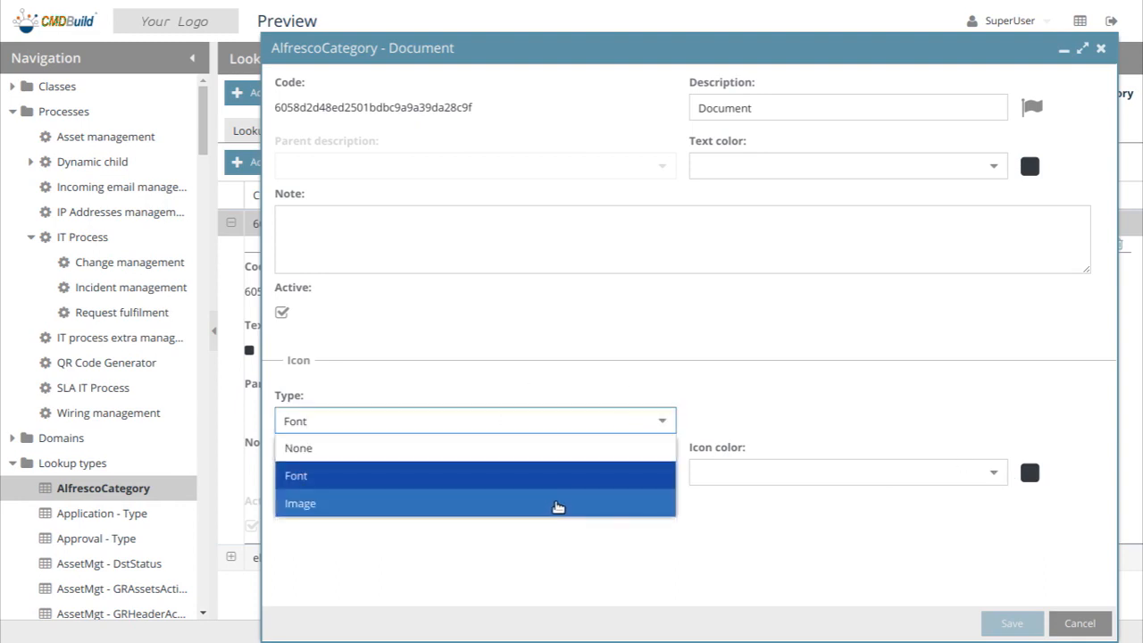
pyautogui.click(556, 504)
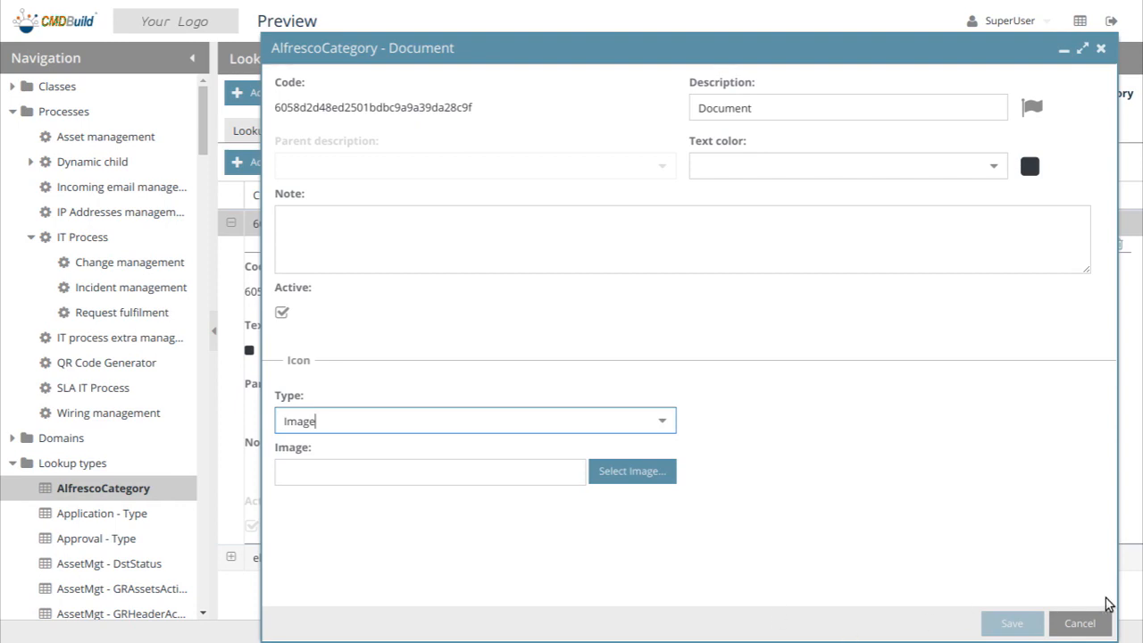
pyautogui.click(1075, 625)
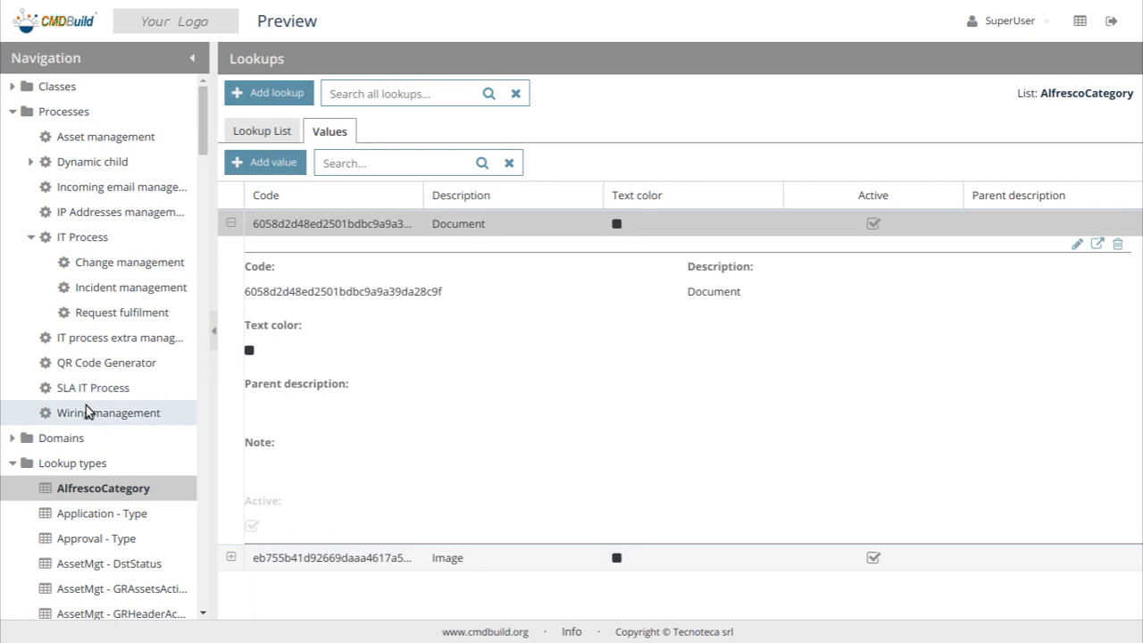
# - Collapse the lookup types and open the Change manager group under Groups and permissions
pyautogui.click(15, 464)
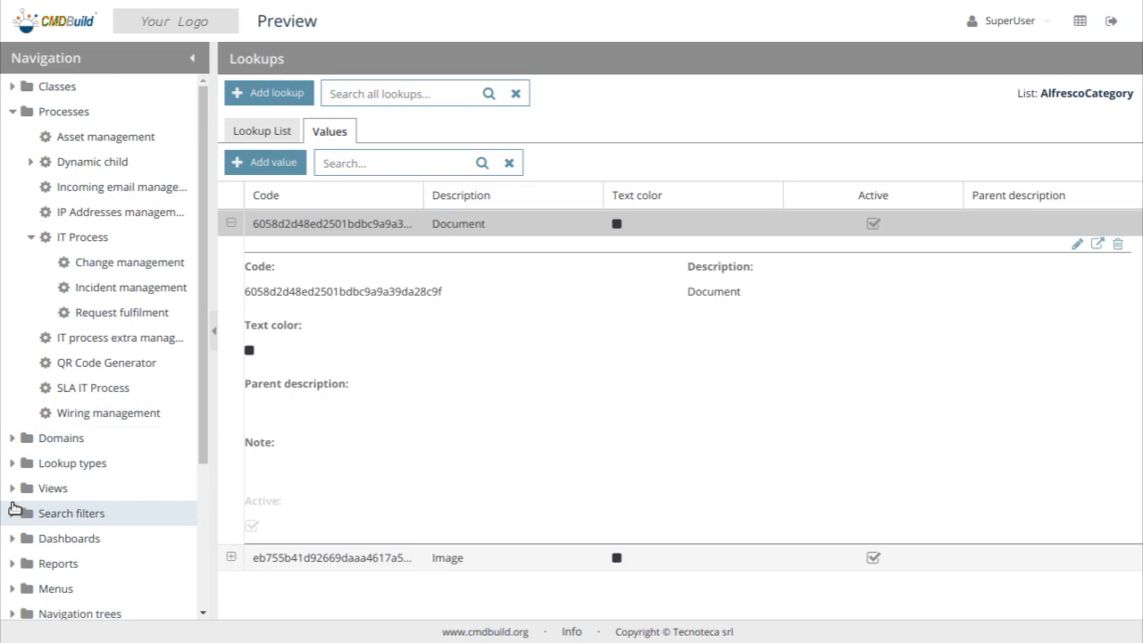
pyautogui.scroll(-1, 15, 508)
pyautogui.scroll(-1, 12, 504)
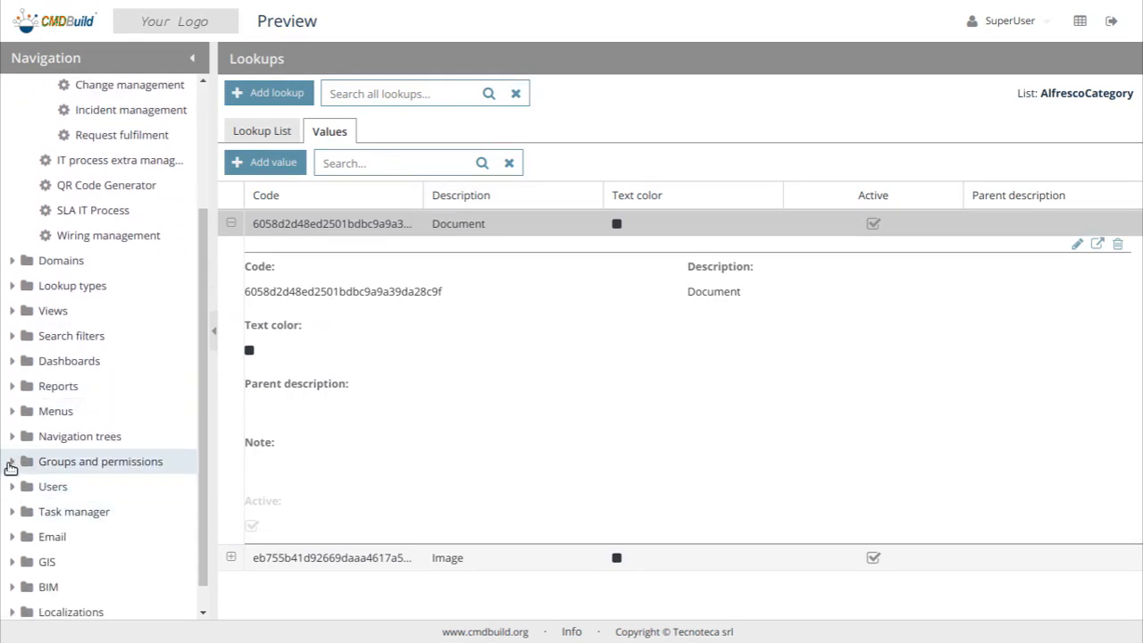
pyautogui.click(12, 463)
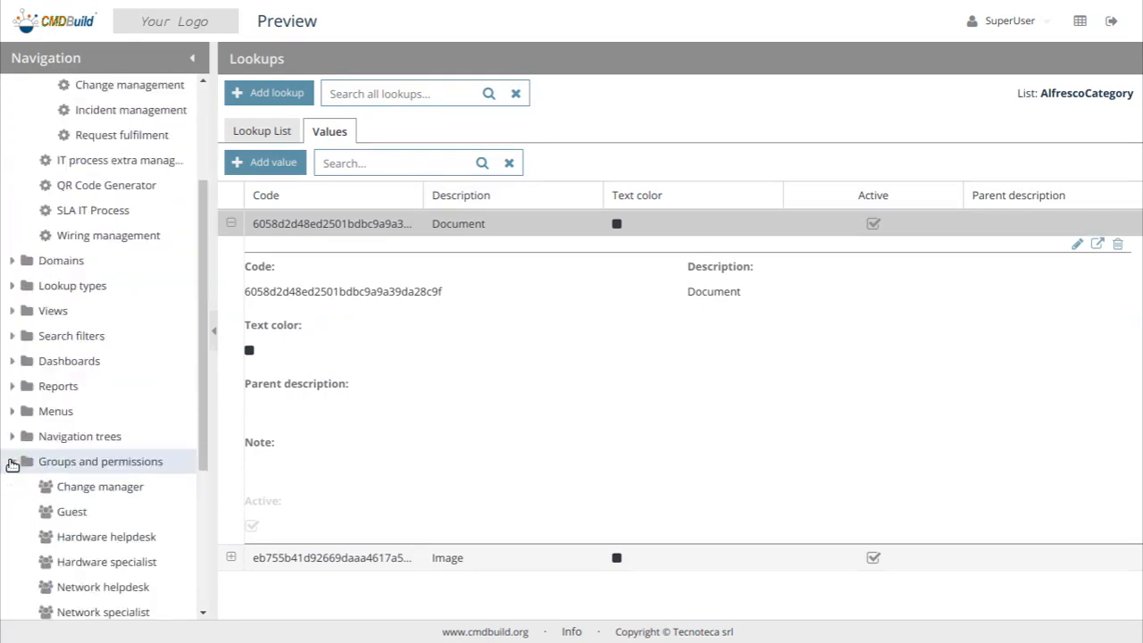
pyautogui.click(115, 494)
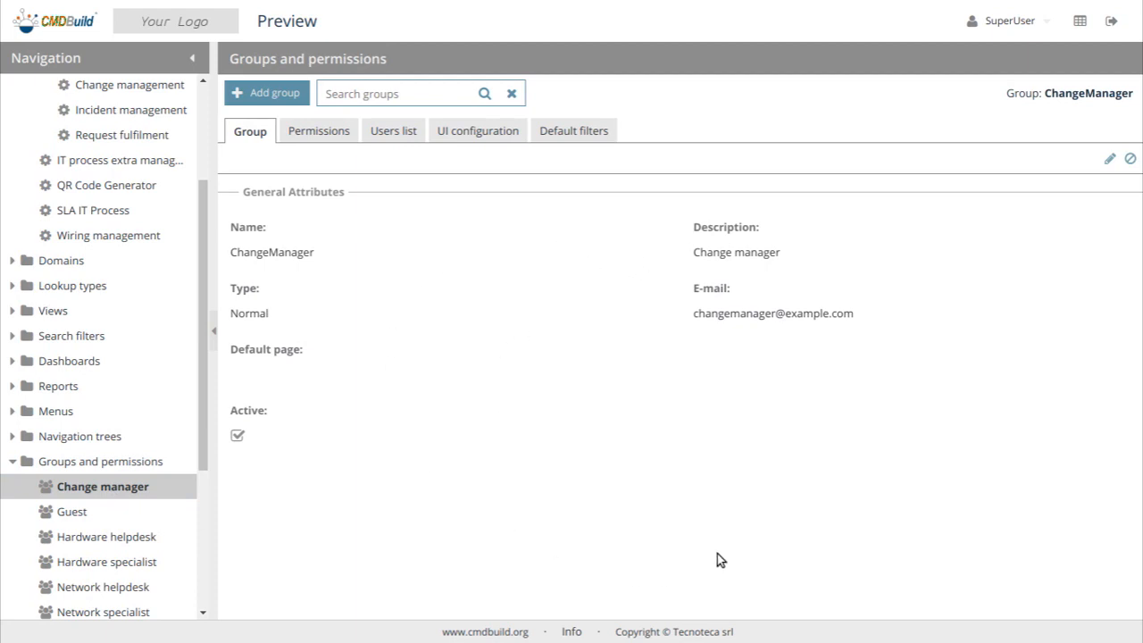
# - Review the Change manager group's class permissions, users list and UI configuration
pyautogui.click(336, 136)
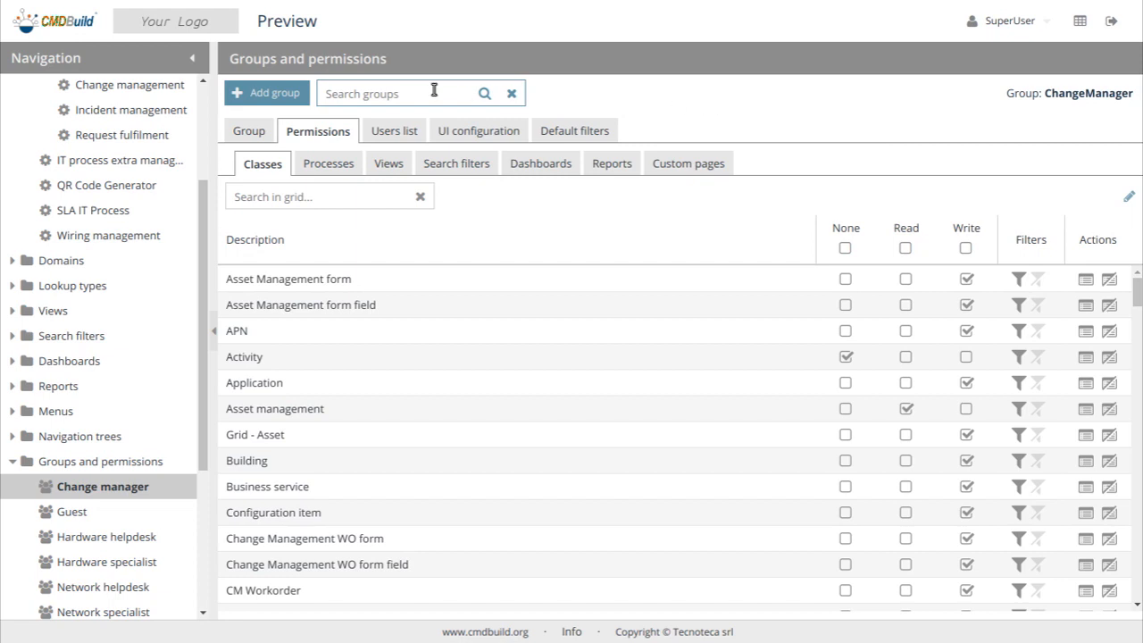
pyautogui.click(382, 138)
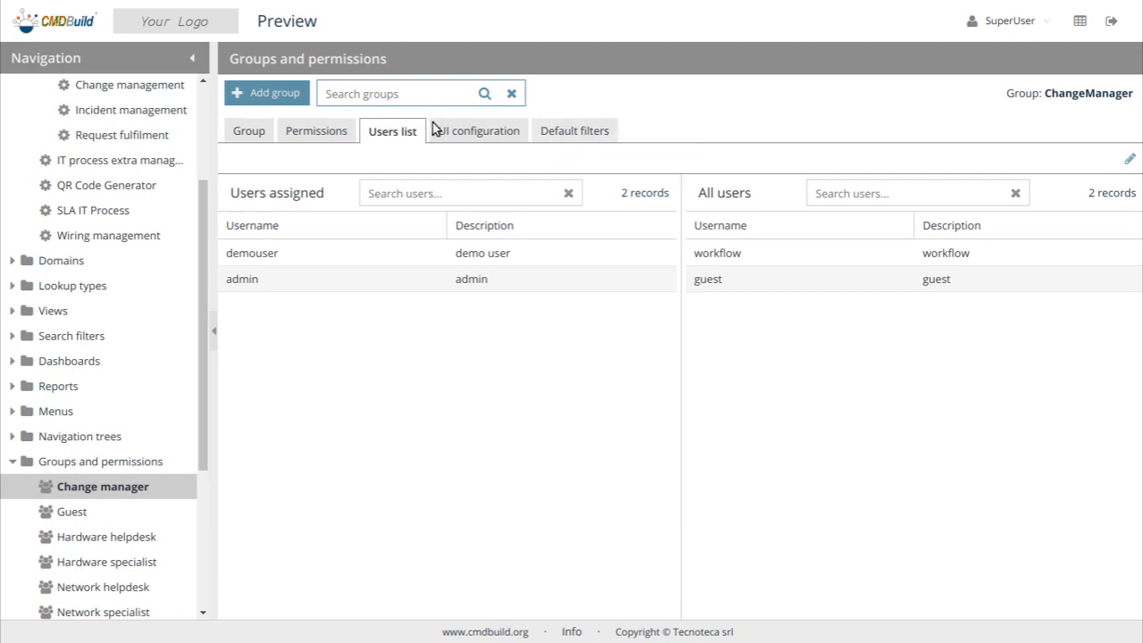
pyautogui.click(476, 135)
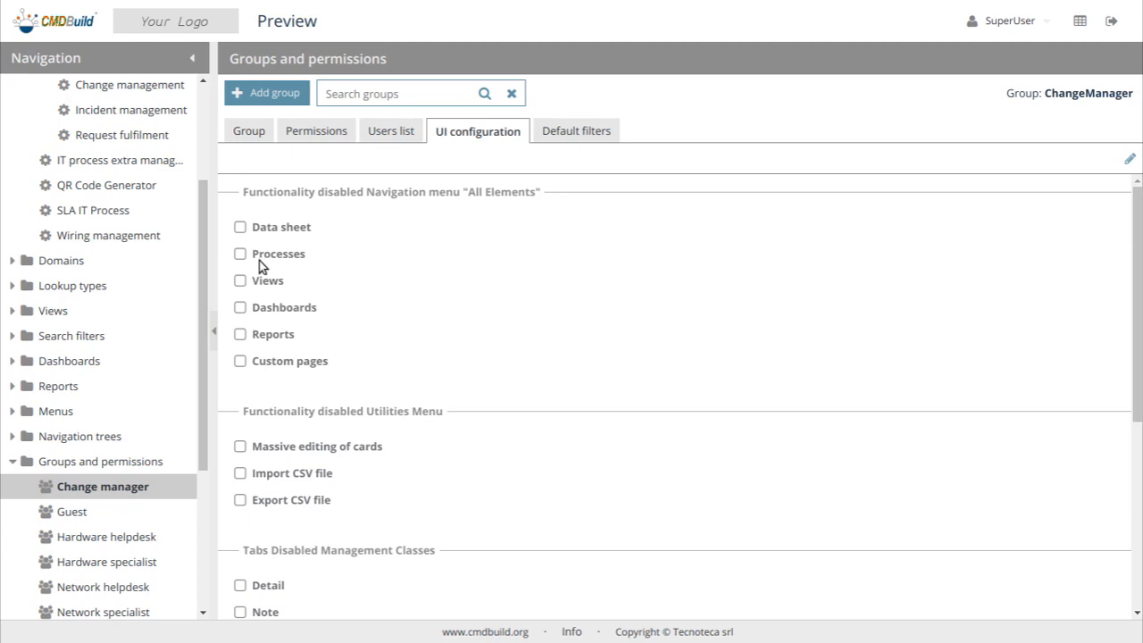
# - Collapse Groups and permissions and open the list of users
pyautogui.click(13, 461)
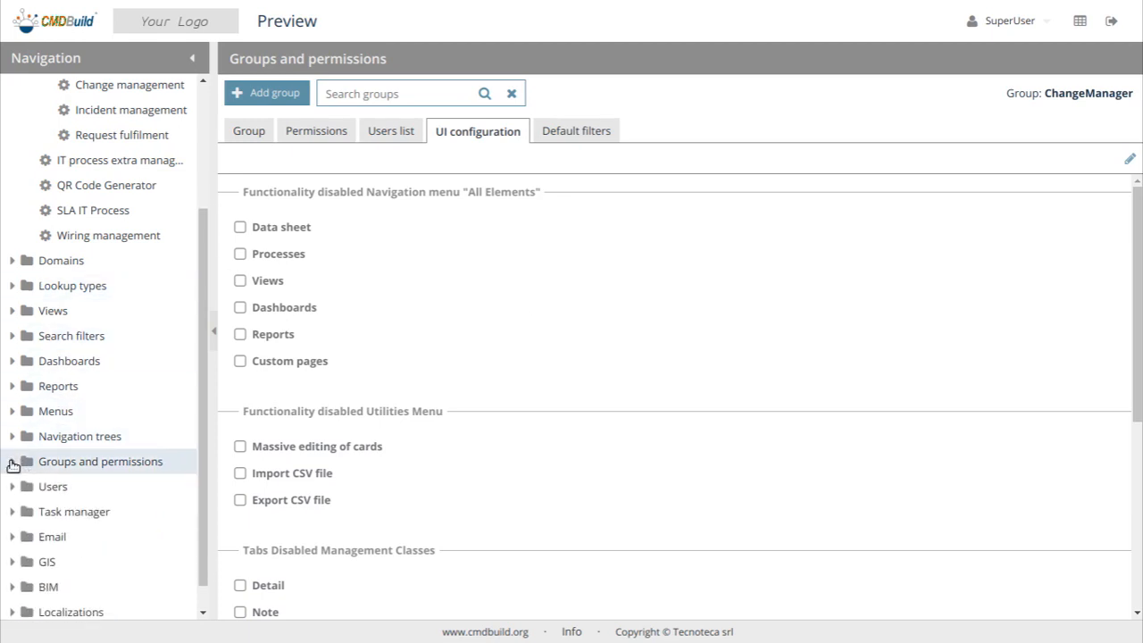
pyautogui.click(12, 488)
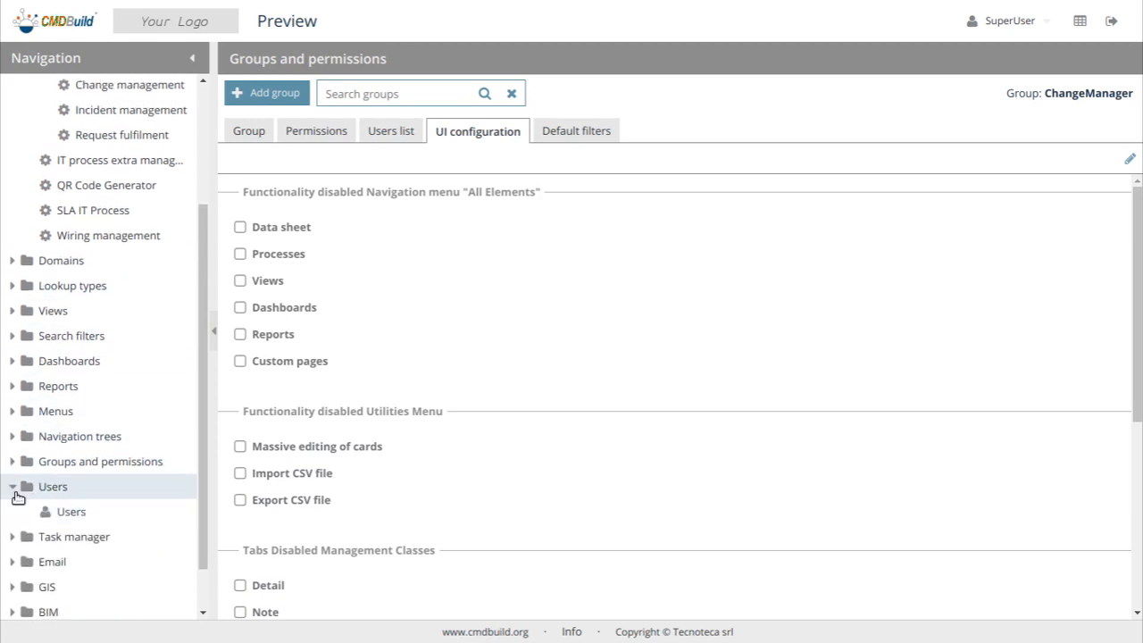
pyautogui.click(85, 514)
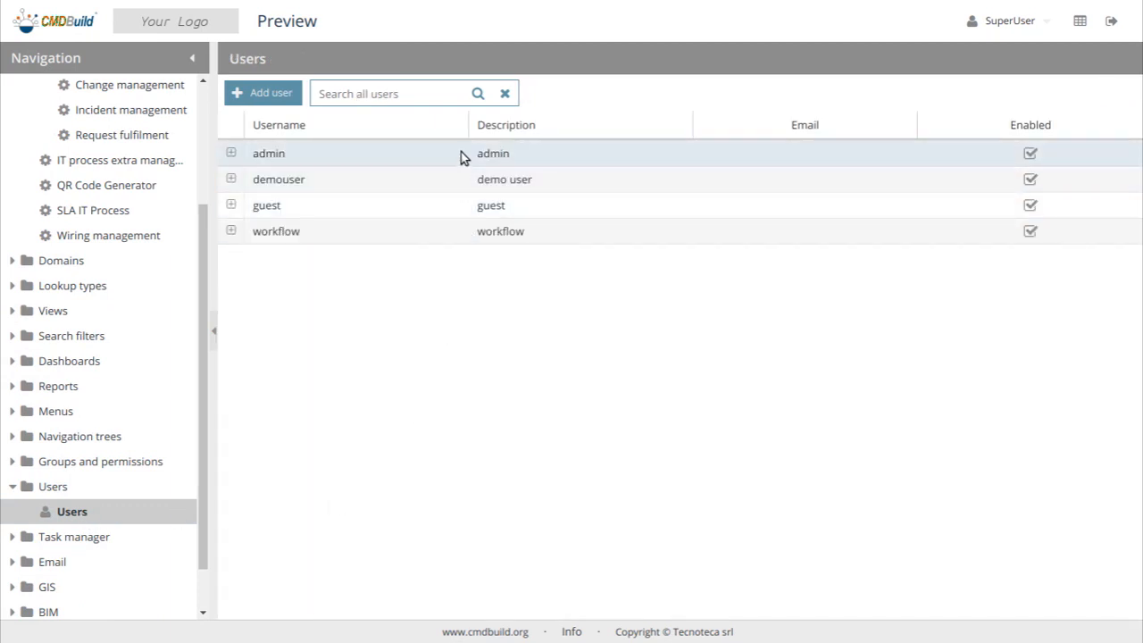
# - Open the admin user for editing, examine its general properties, password, groups and tenants settings, and cancel without saving
pyautogui.click(461, 154)
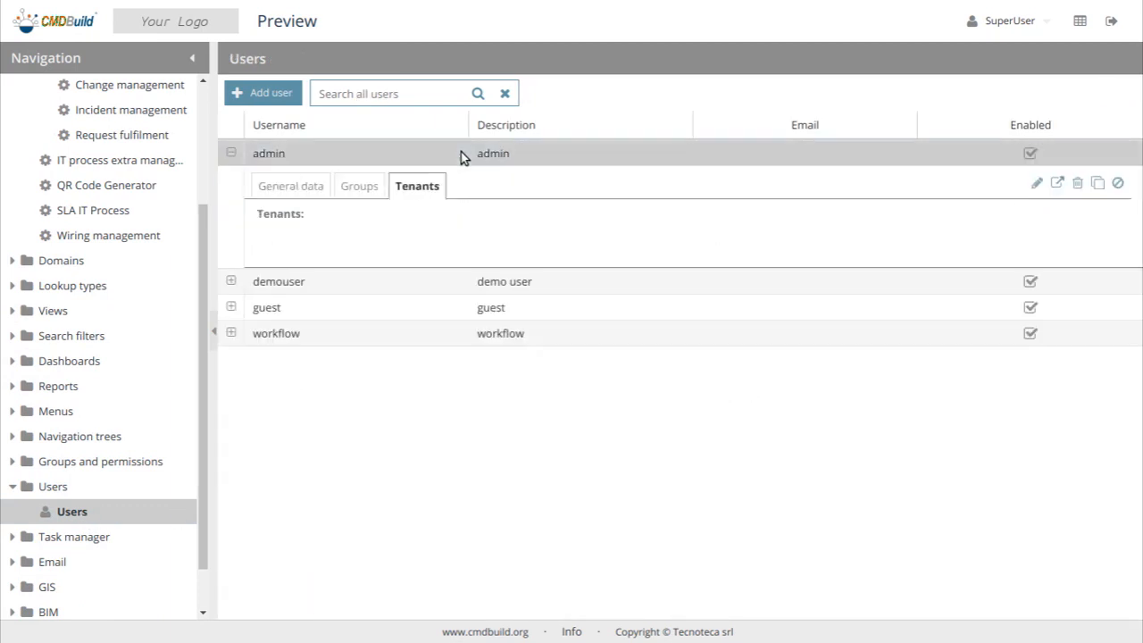
pyautogui.click(1037, 186)
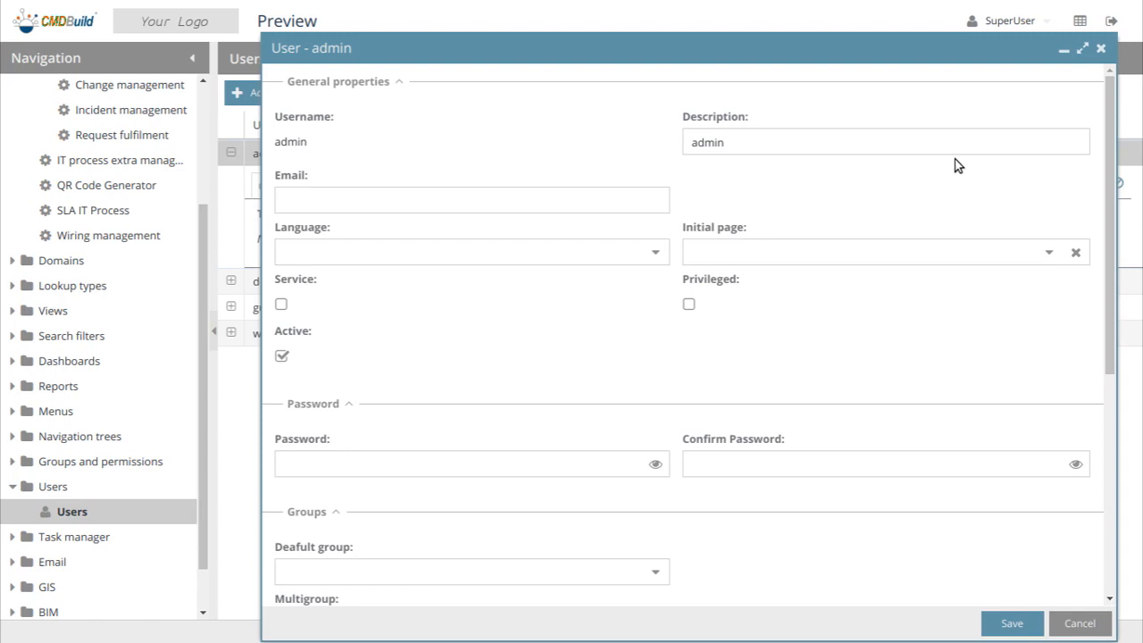
pyautogui.scroll(-1, 958, 166)
pyautogui.scroll(-2, 959, 166)
pyautogui.scroll(2, 958, 166)
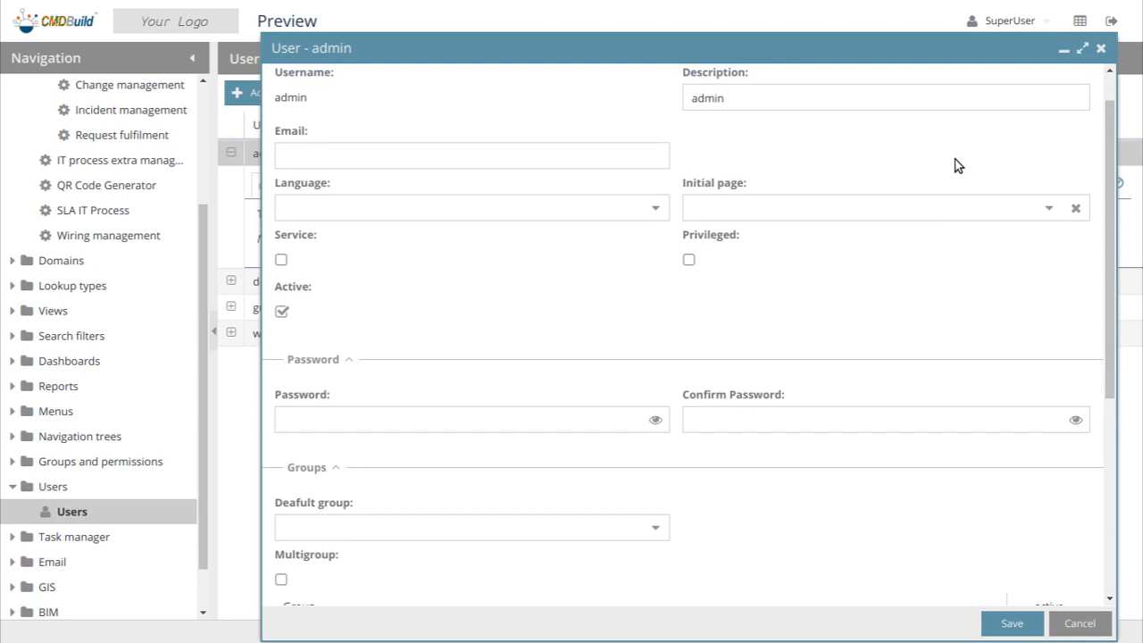
pyautogui.scroll(1, 955, 166)
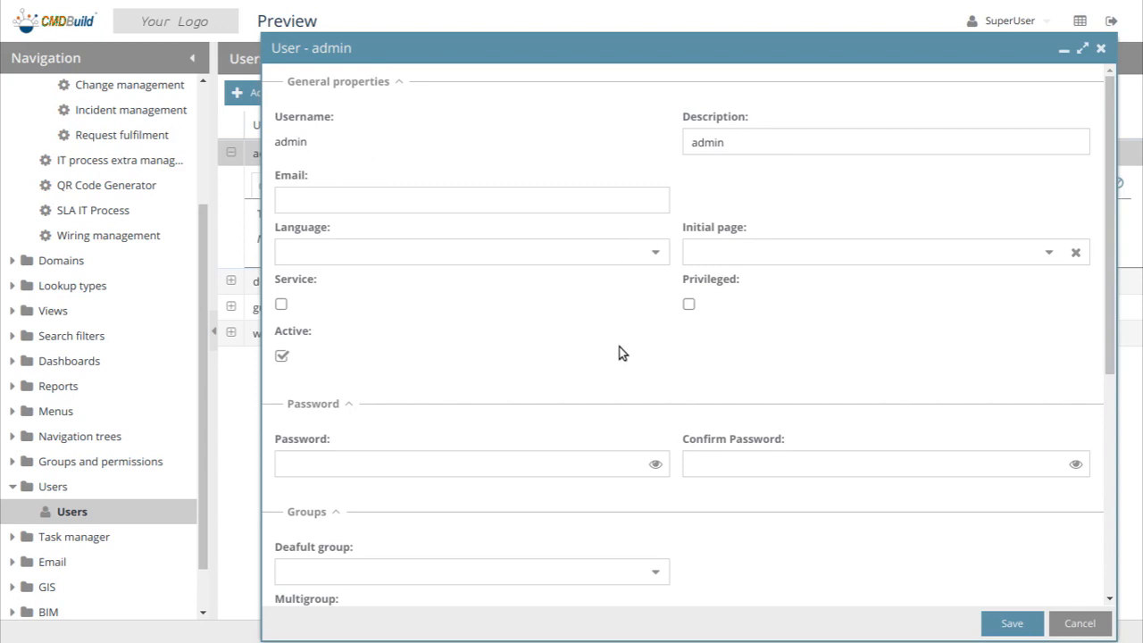
pyautogui.scroll(-1, 618, 351)
pyautogui.scroll(-5, 617, 352)
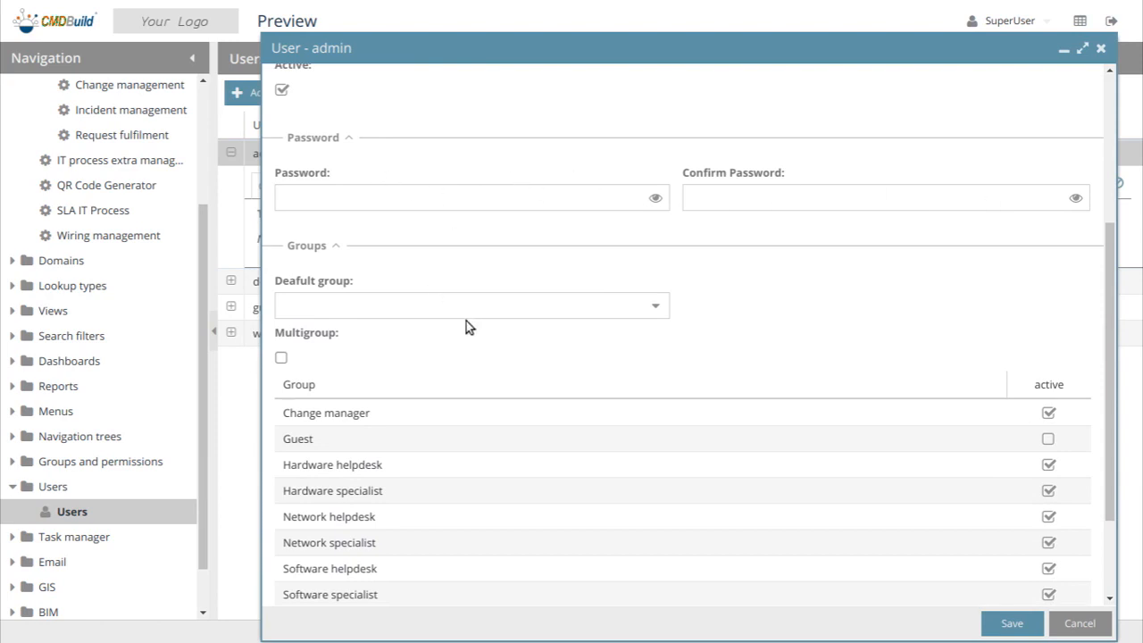
pyautogui.scroll(-1, 648, 225)
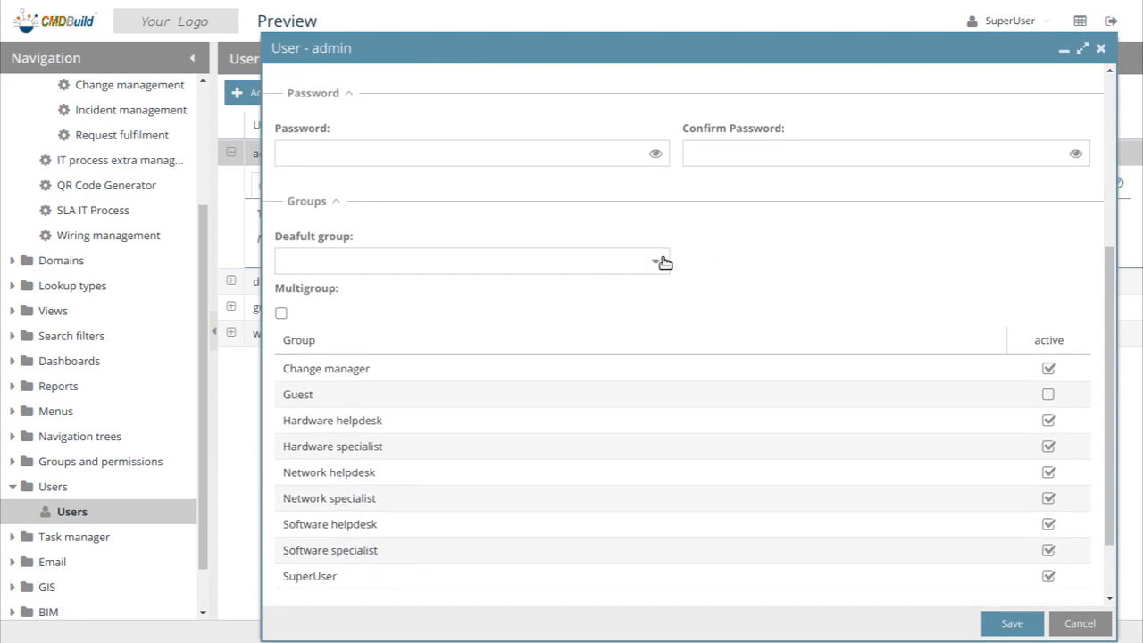
pyautogui.scroll(-2, 723, 238)
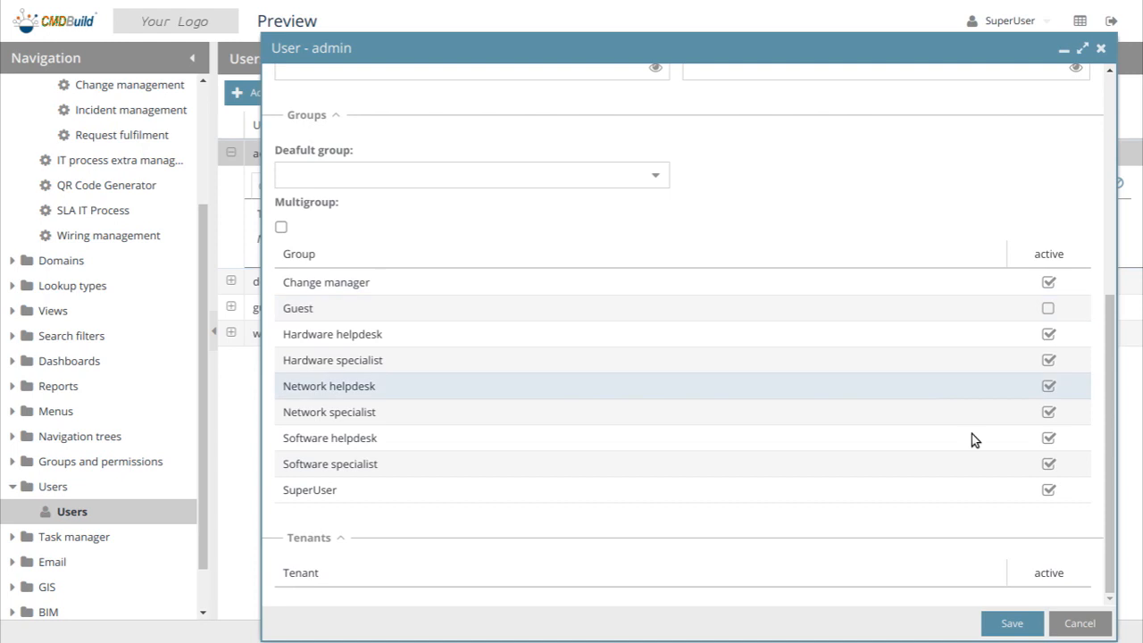
pyautogui.click(1080, 623)
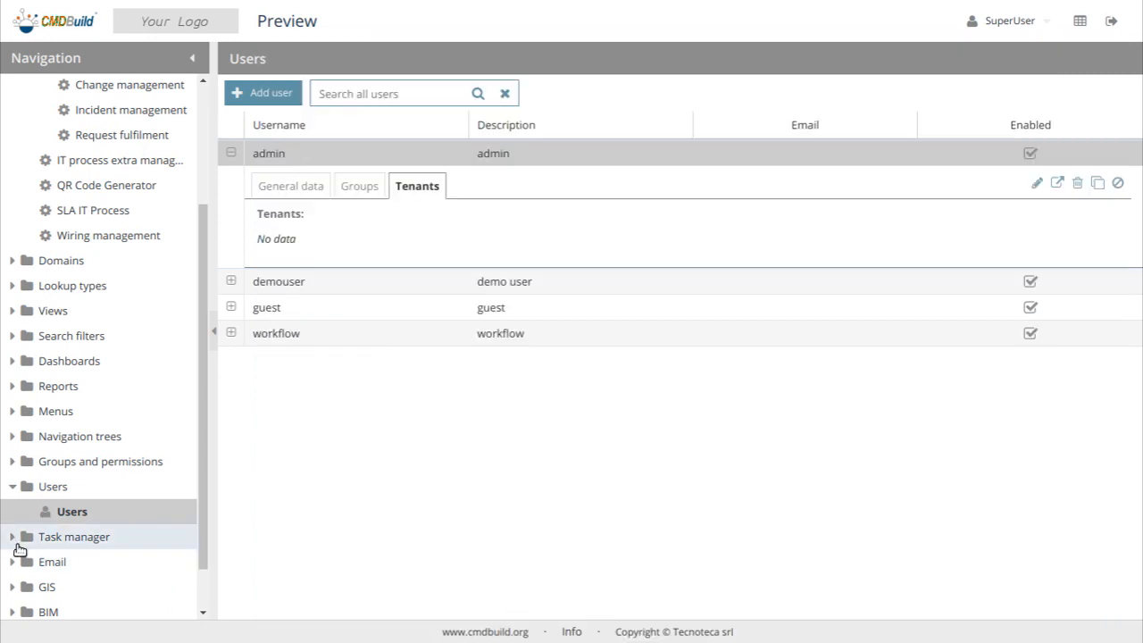
# - Expand System config and open the Multitenant settings
pyautogui.scroll(-1, 14, 585)
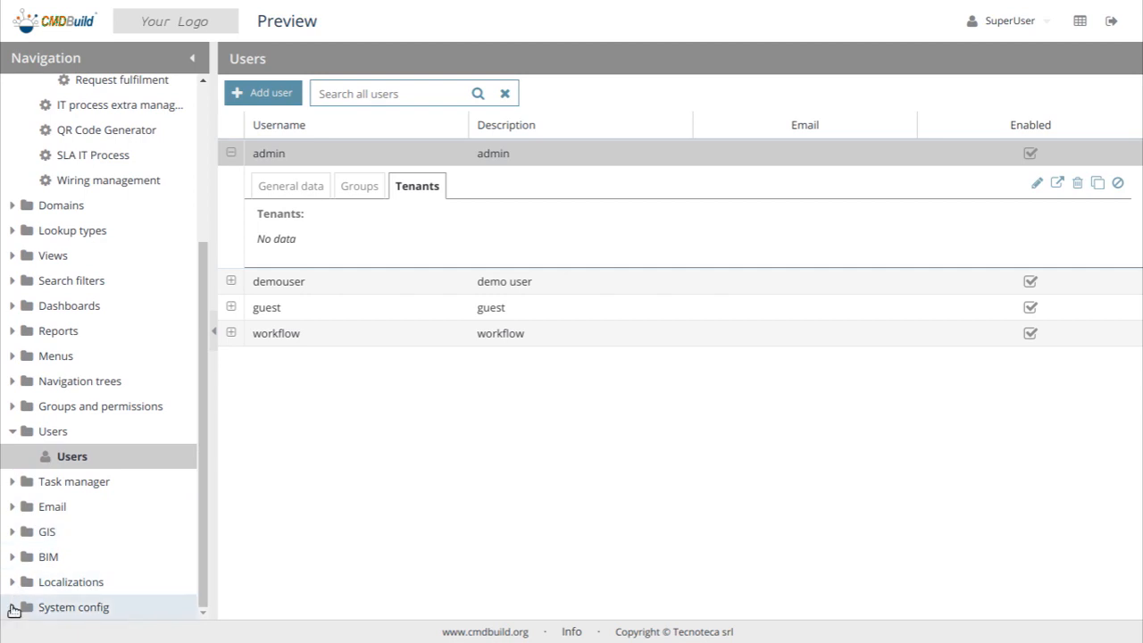
pyautogui.click(12, 608)
pyautogui.scroll(-3, 15, 597)
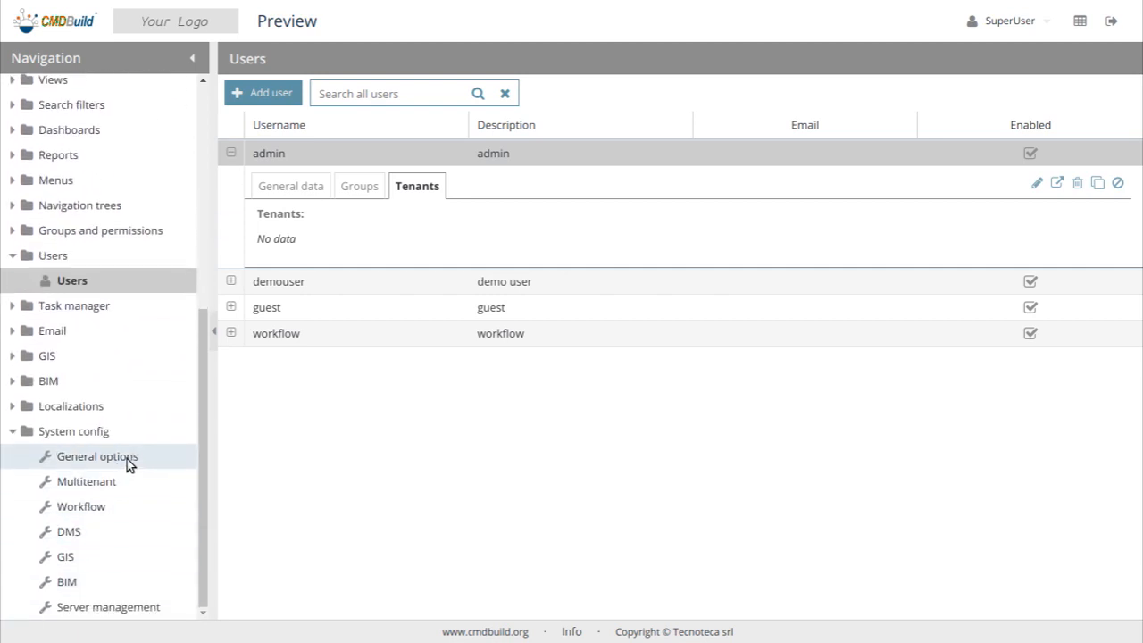
pyautogui.click(123, 494)
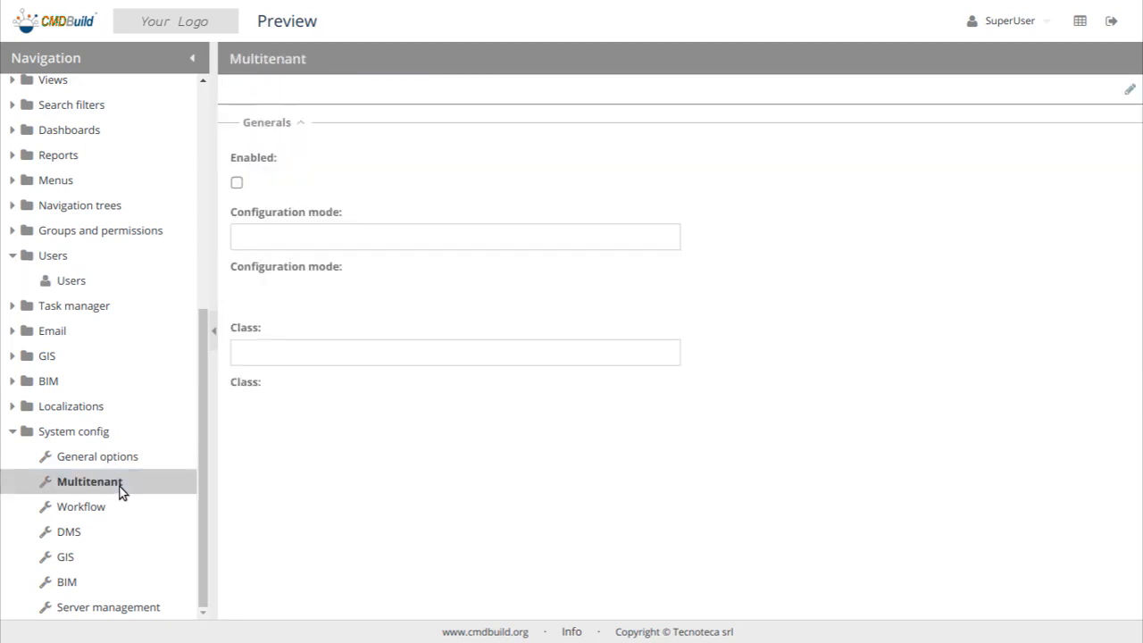
# - Enable multitenancy in edit mode to show its configuration mode and class options, then cancel without saving
pyautogui.click(1130, 90)
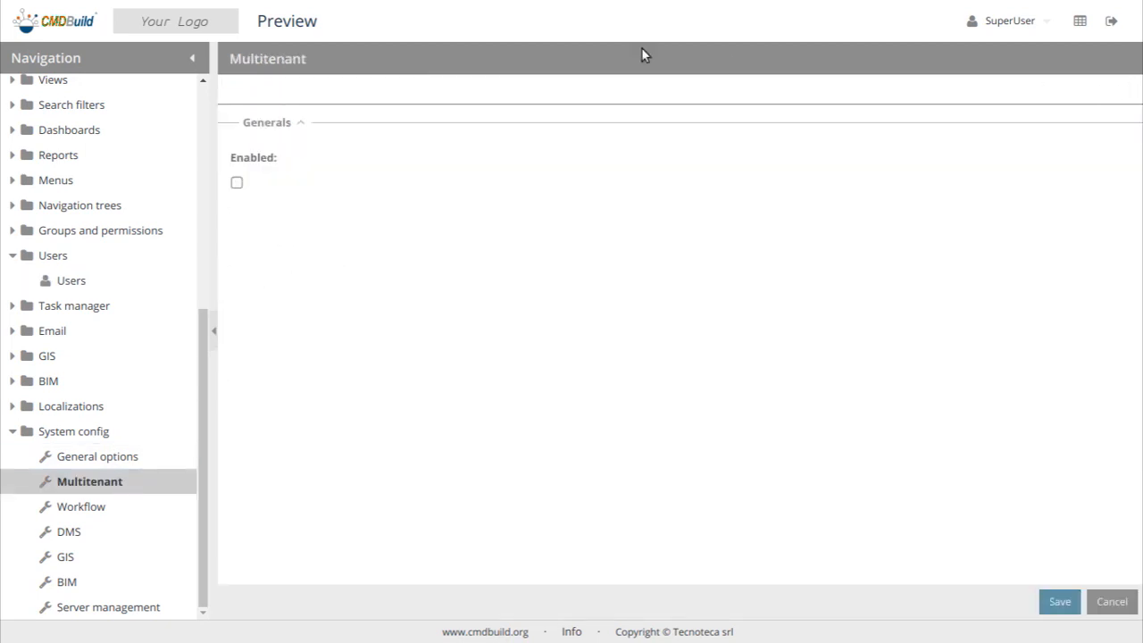
pyautogui.click(236, 182)
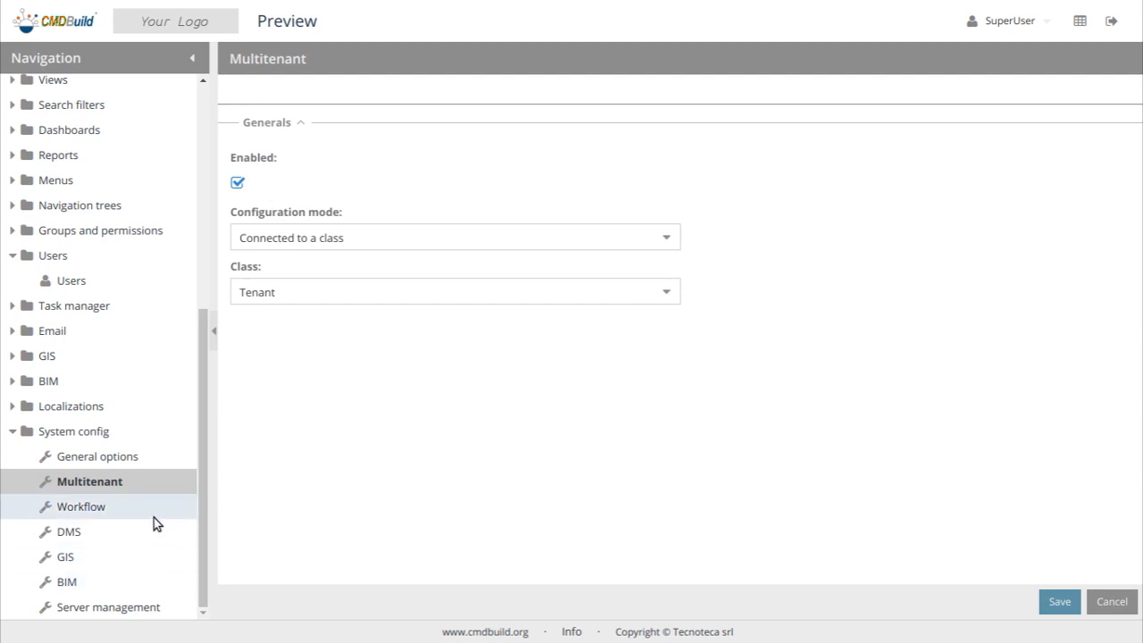
pyautogui.click(1111, 601)
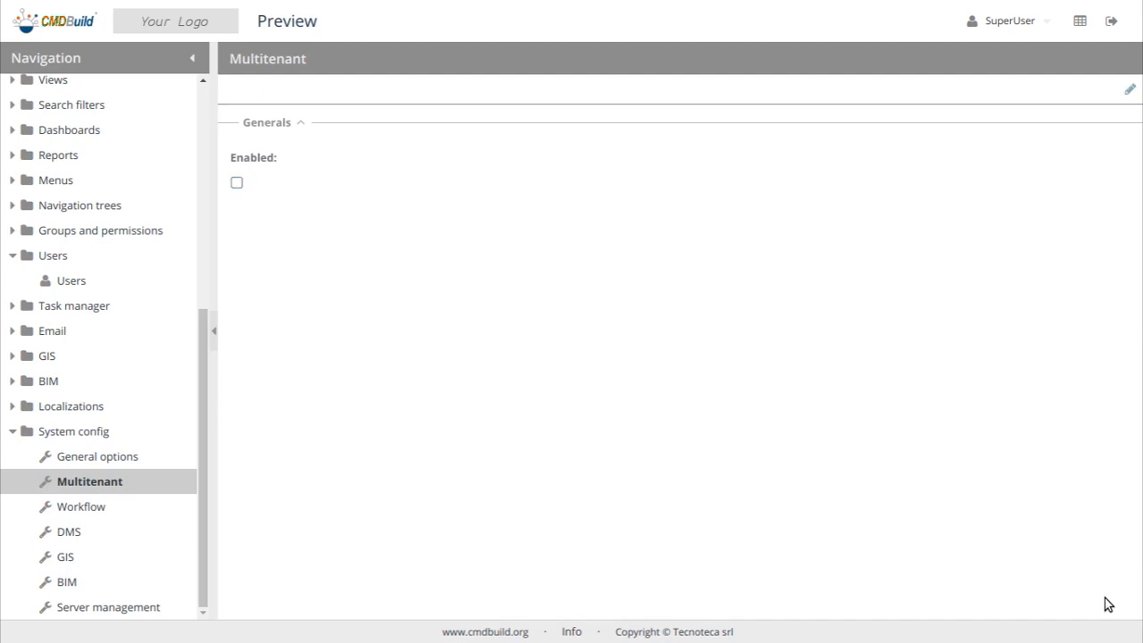
# - Examine the system's Workflow settings in edit mode, including the expanded Enhydra Shark section, and cancel without saving
pyautogui.click(108, 511)
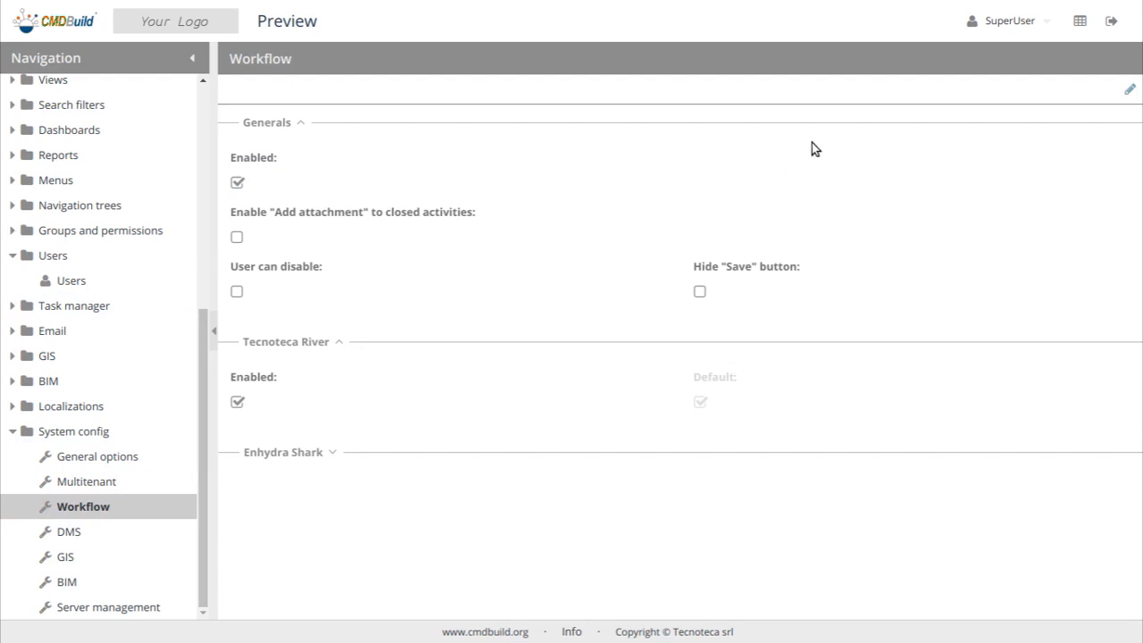
pyautogui.click(1131, 88)
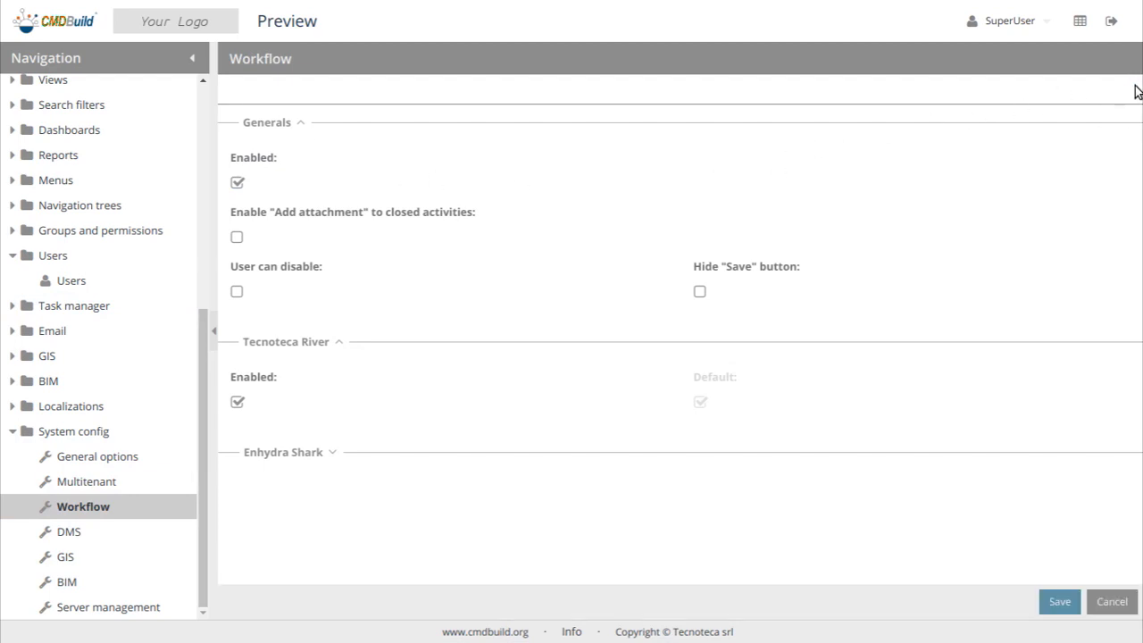
pyautogui.click(277, 455)
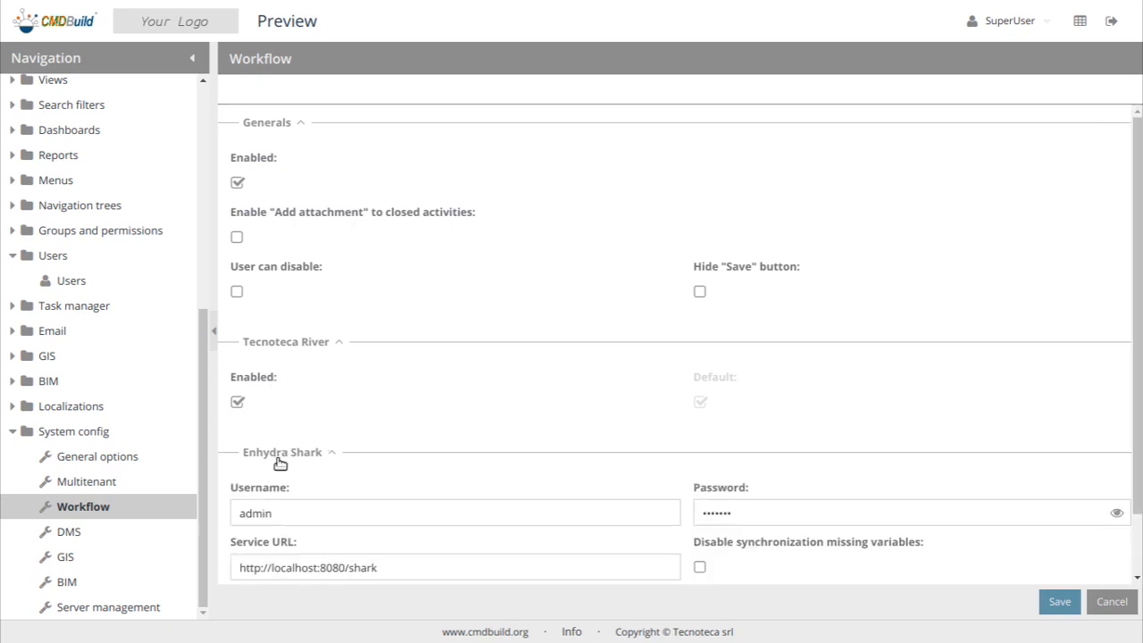
pyautogui.scroll(-2, 304, 447)
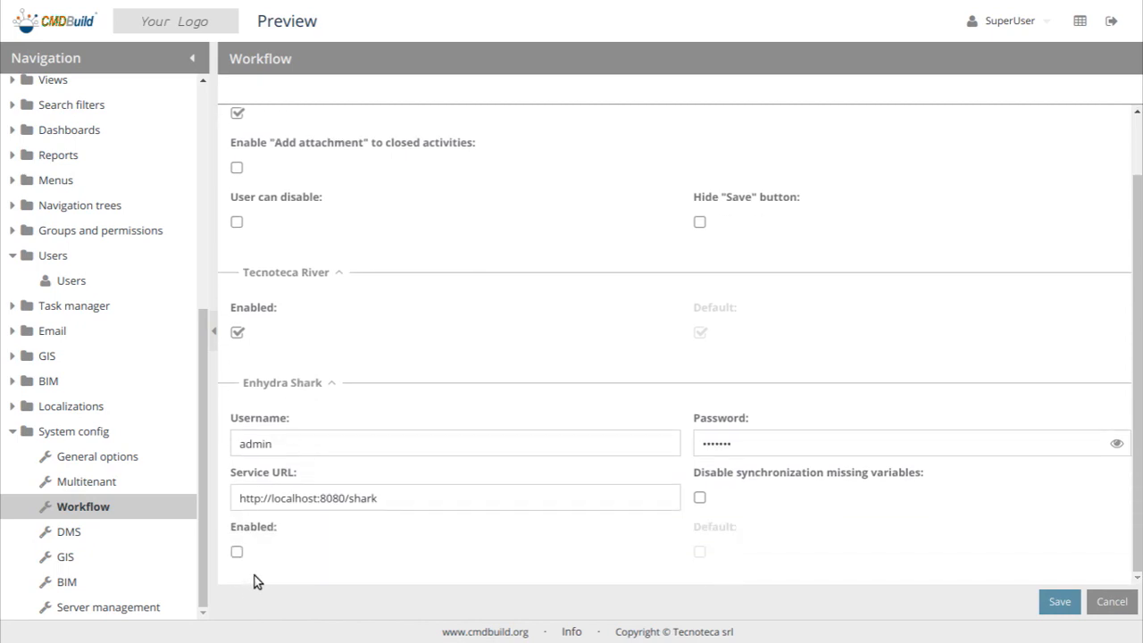
pyautogui.scroll(1, 279, 357)
pyautogui.scroll(1, 279, 312)
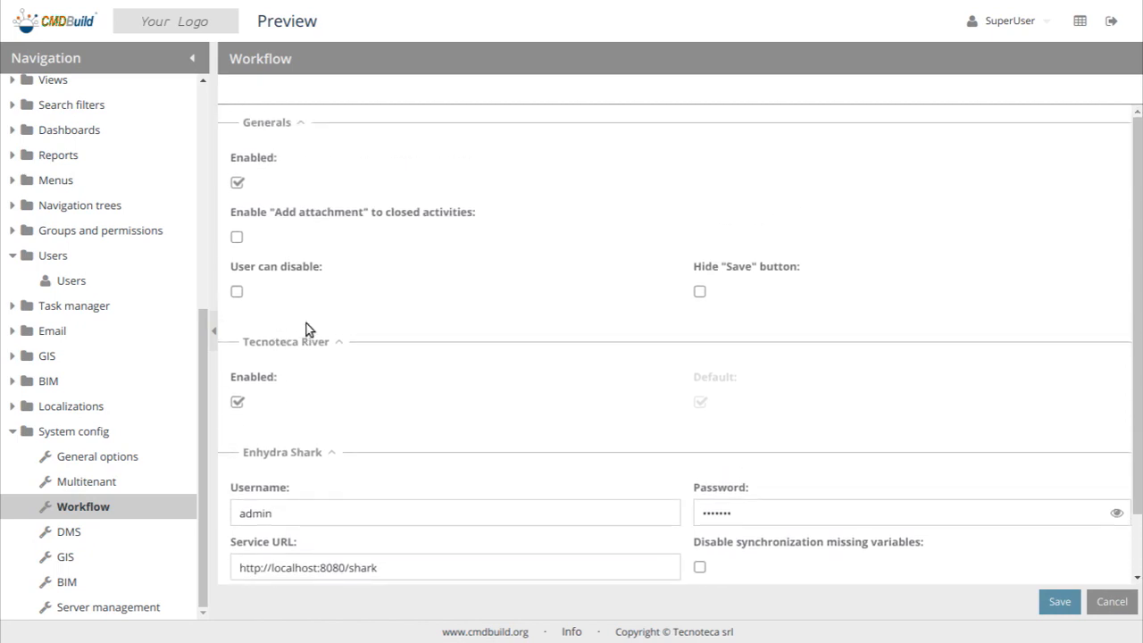
pyautogui.click(1121, 610)
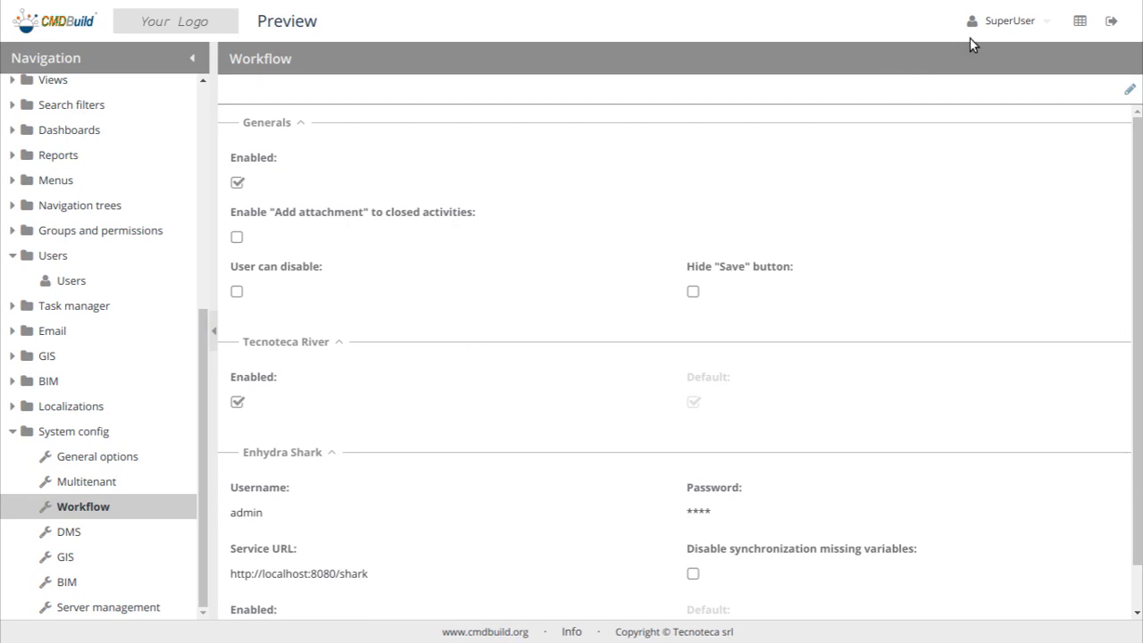
# - Leave the administration module and return to the data management module
pyautogui.click(1086, 22)
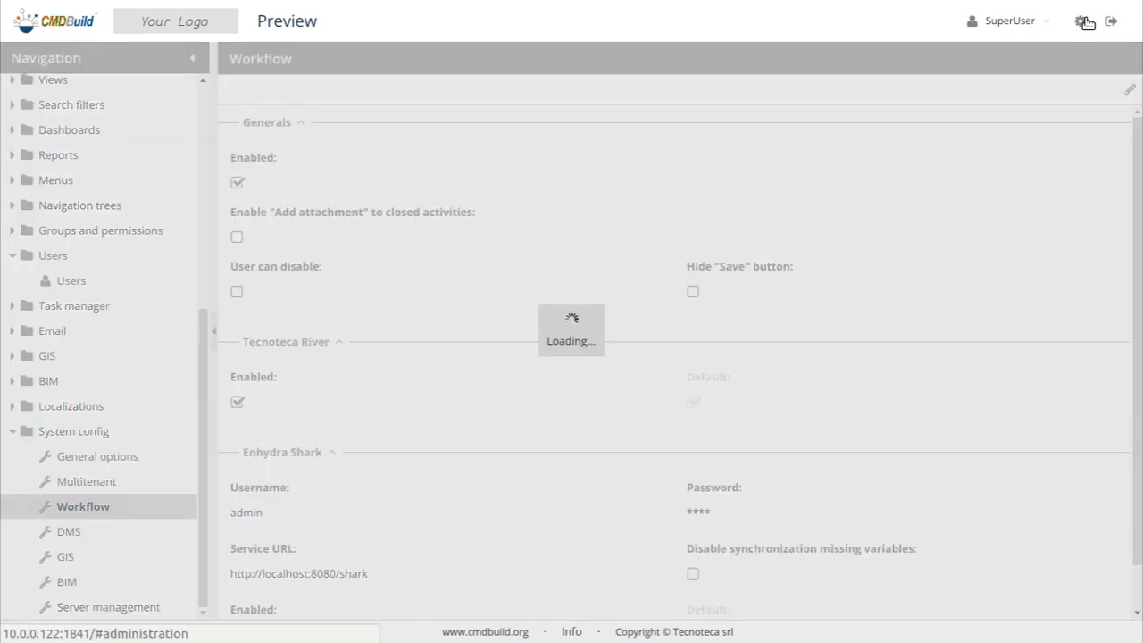